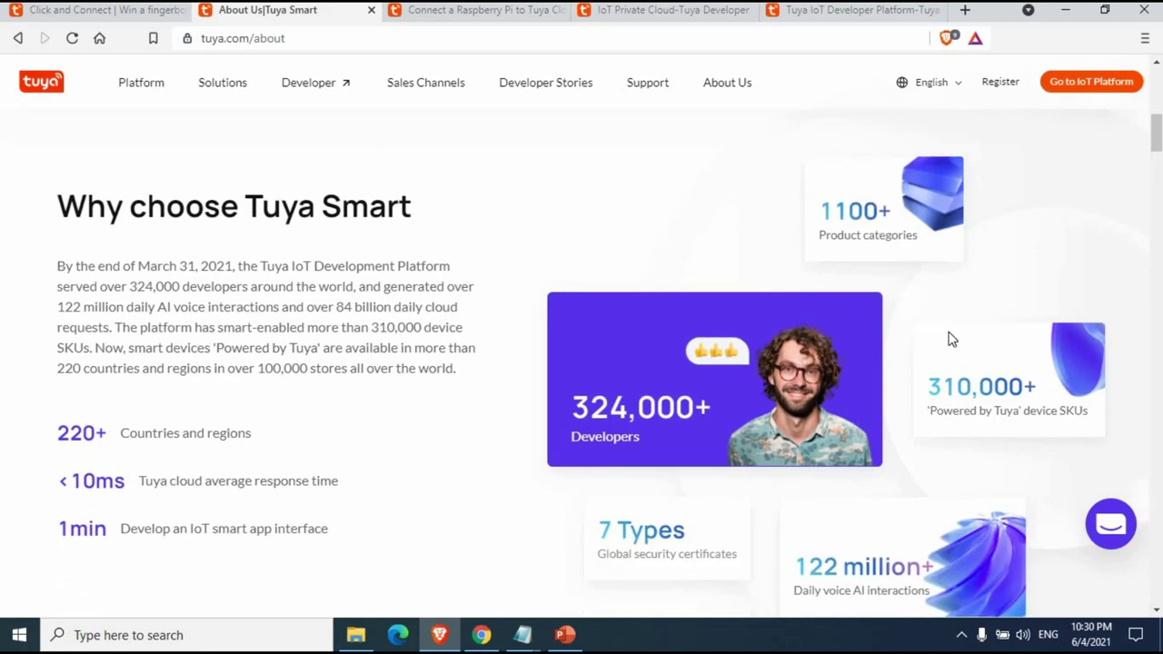
Scroll down through the Tuya About page
scroll(592, 221, down, 9)
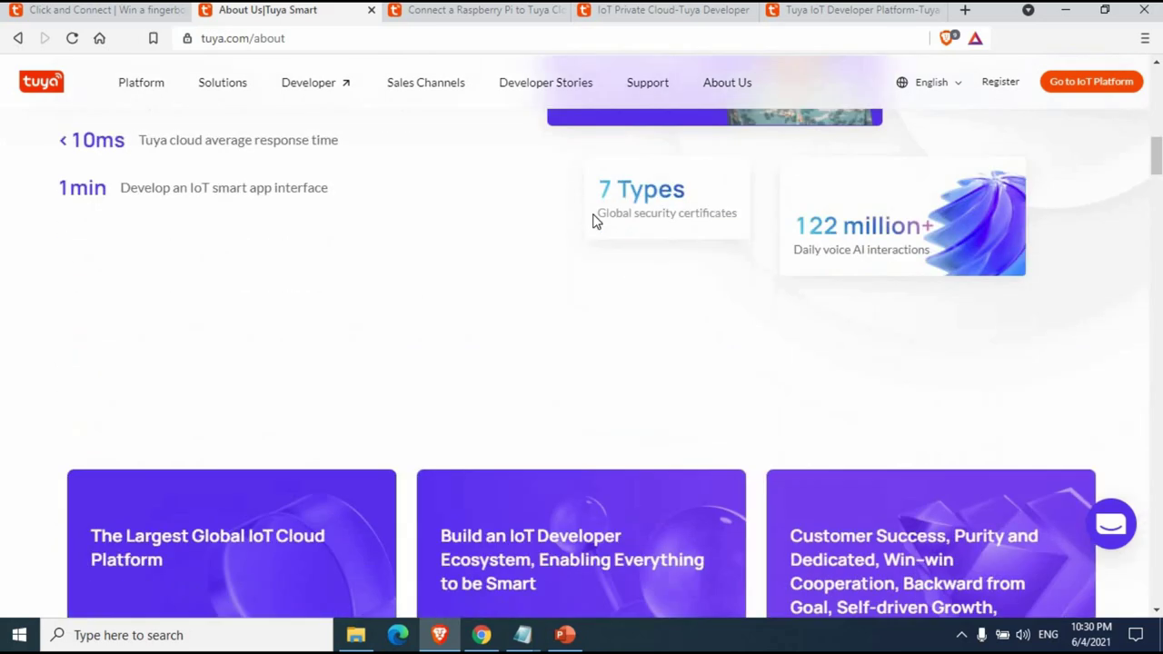
scroll(436, 345, down, 2)
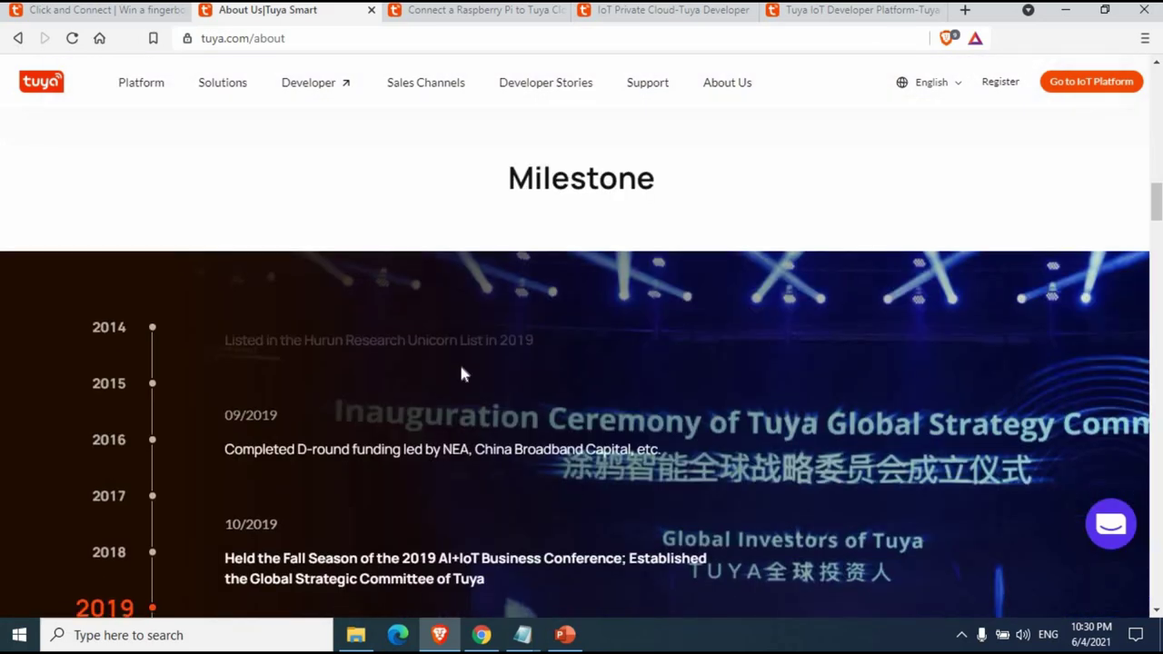
scroll(536, 337, down, 7)
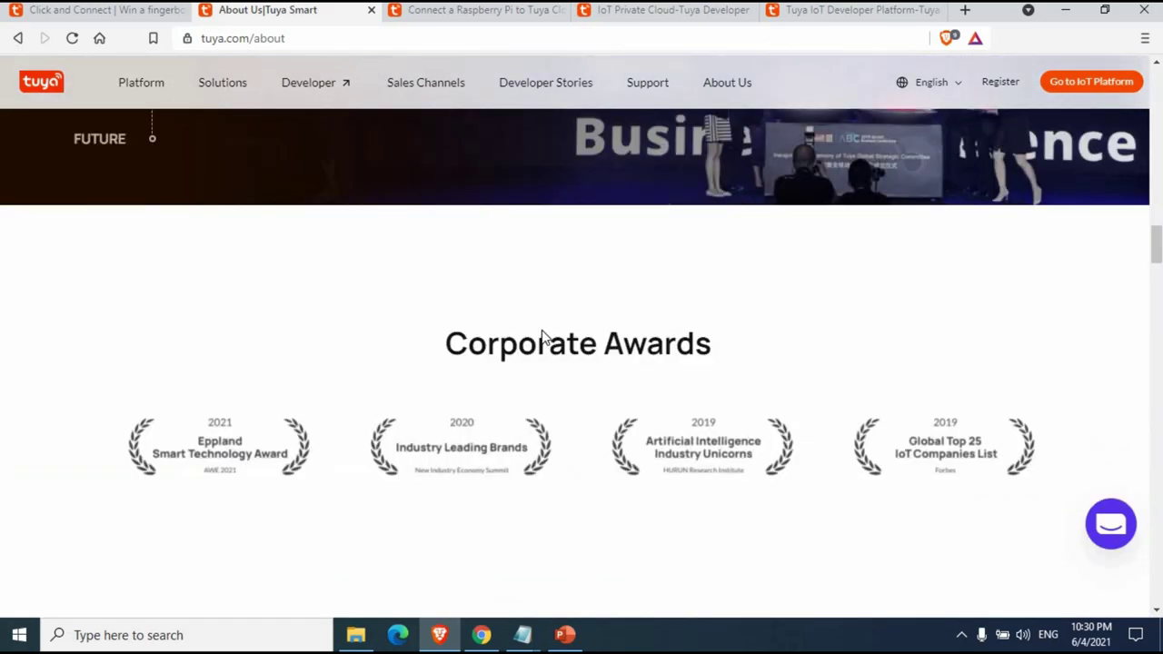
scroll(543, 337, down, 3)
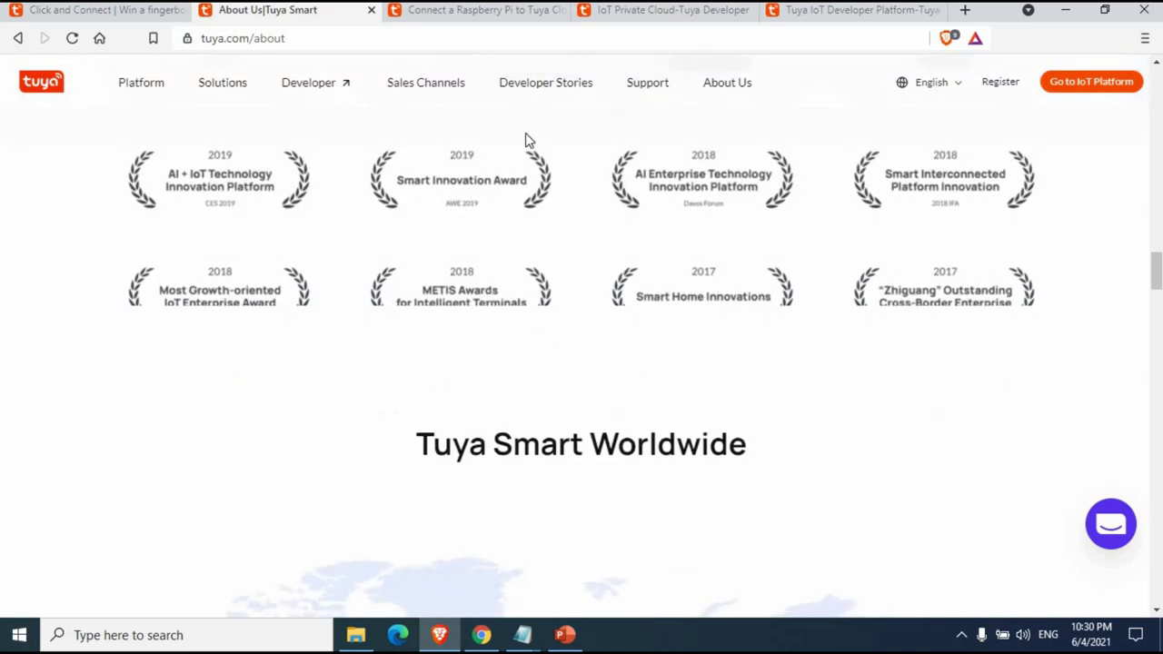
Look over the IoT Private Cloud page, then bring up the Tuya IoT Developer Platform home page
key(ctrl+Tab)
key(ctrl+Tab)
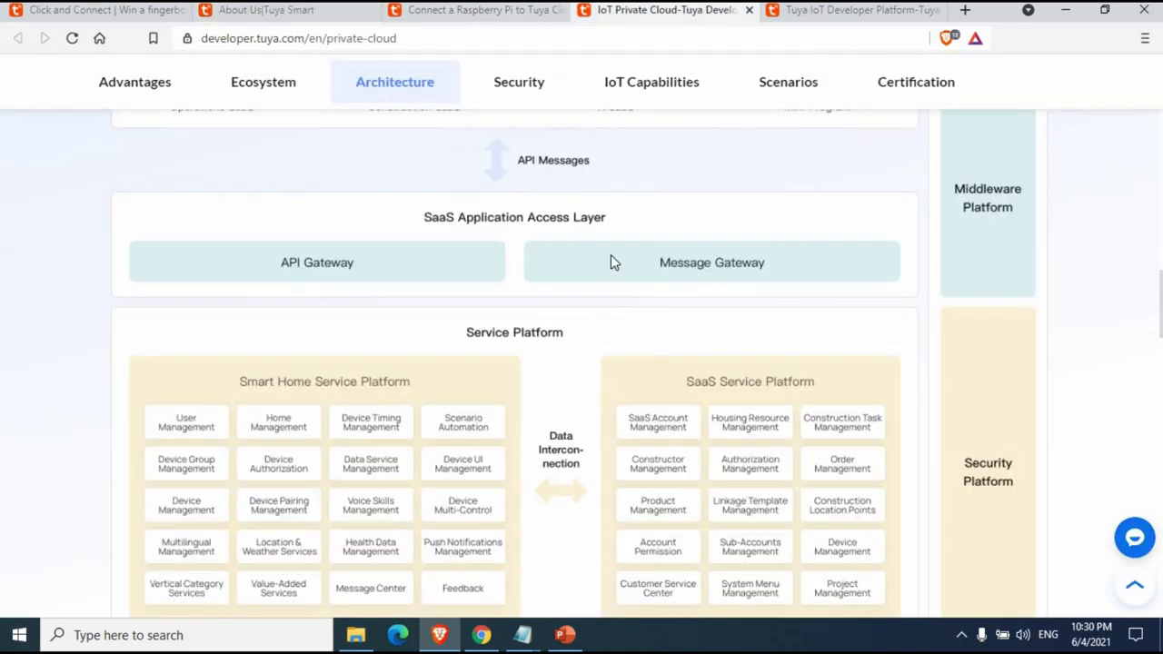
scroll(611, 254, up, 1)
scroll(611, 258, up, 2)
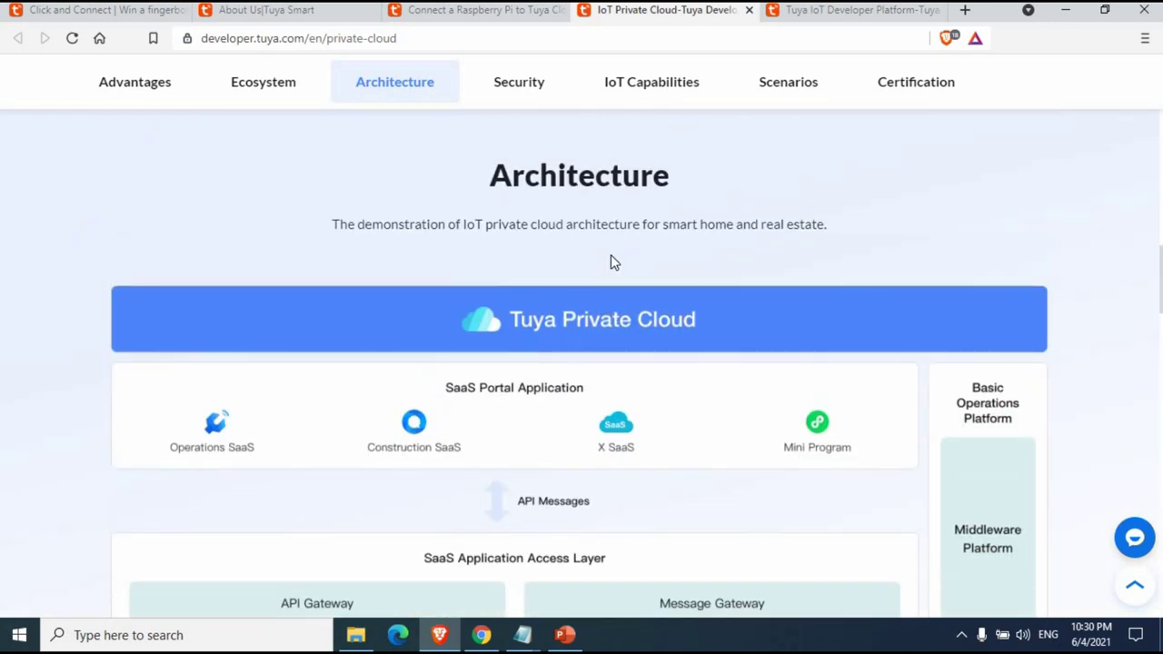
scroll(612, 262, down, 2)
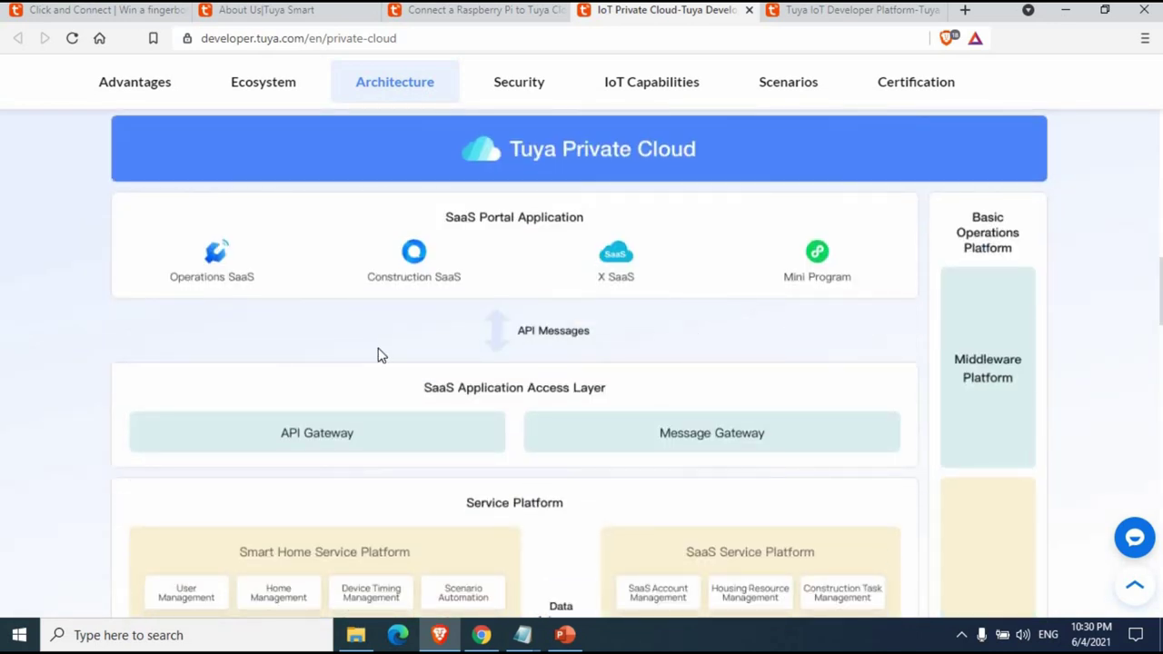
scroll(660, 384, down, 3)
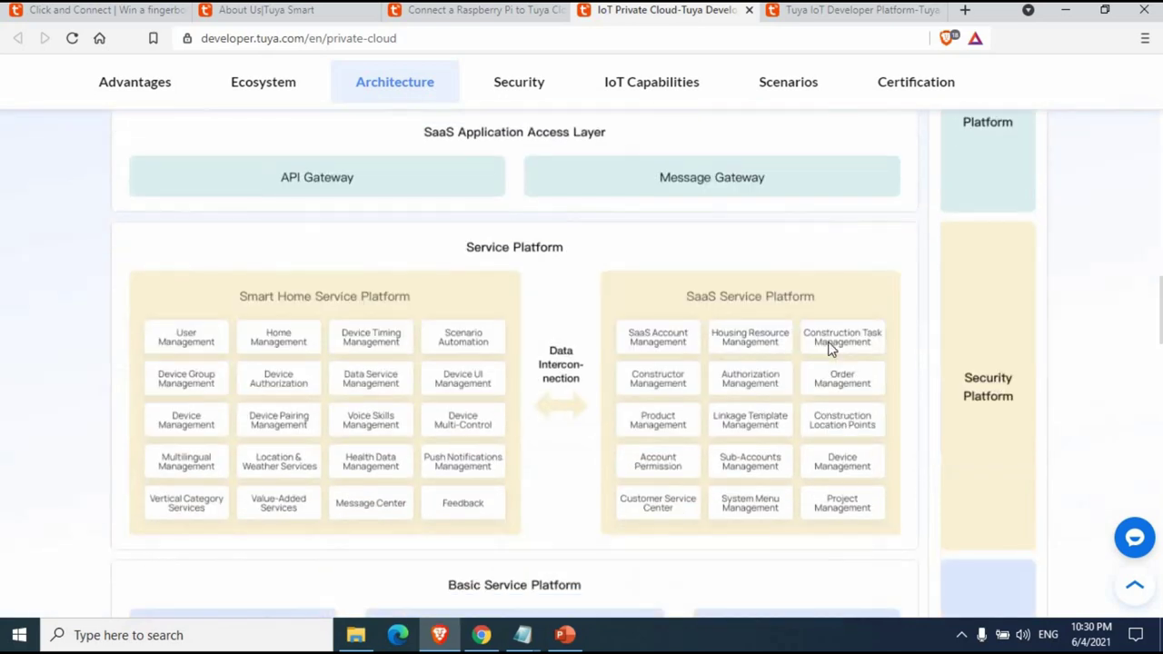
scroll(680, 338, down, 6)
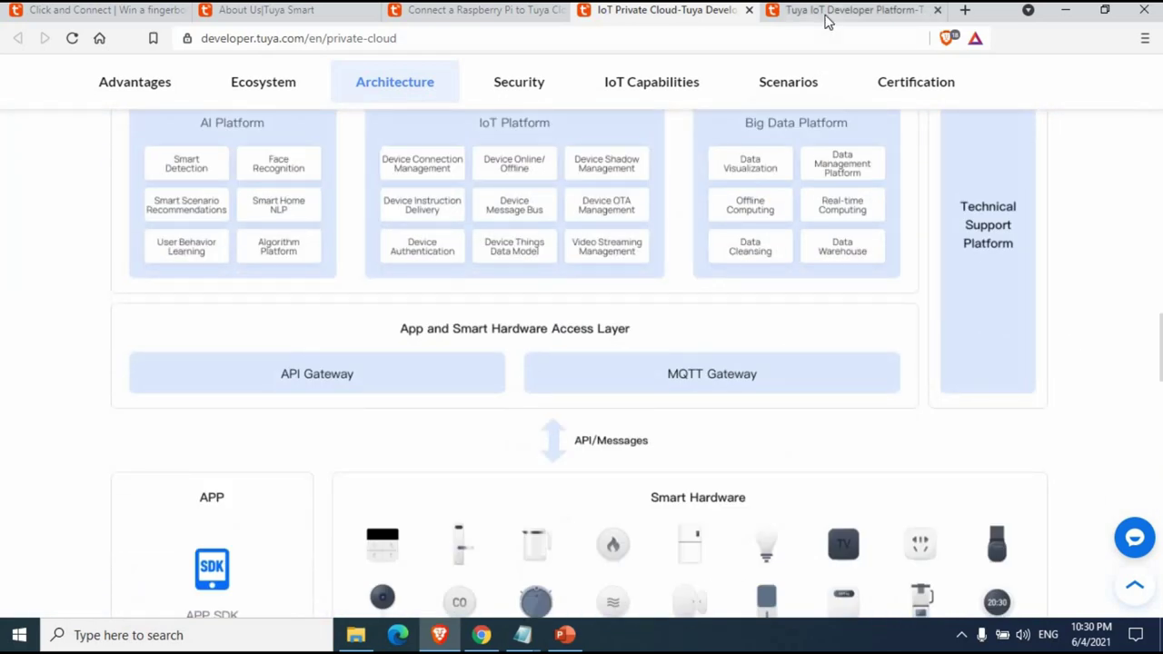
click(829, 20)
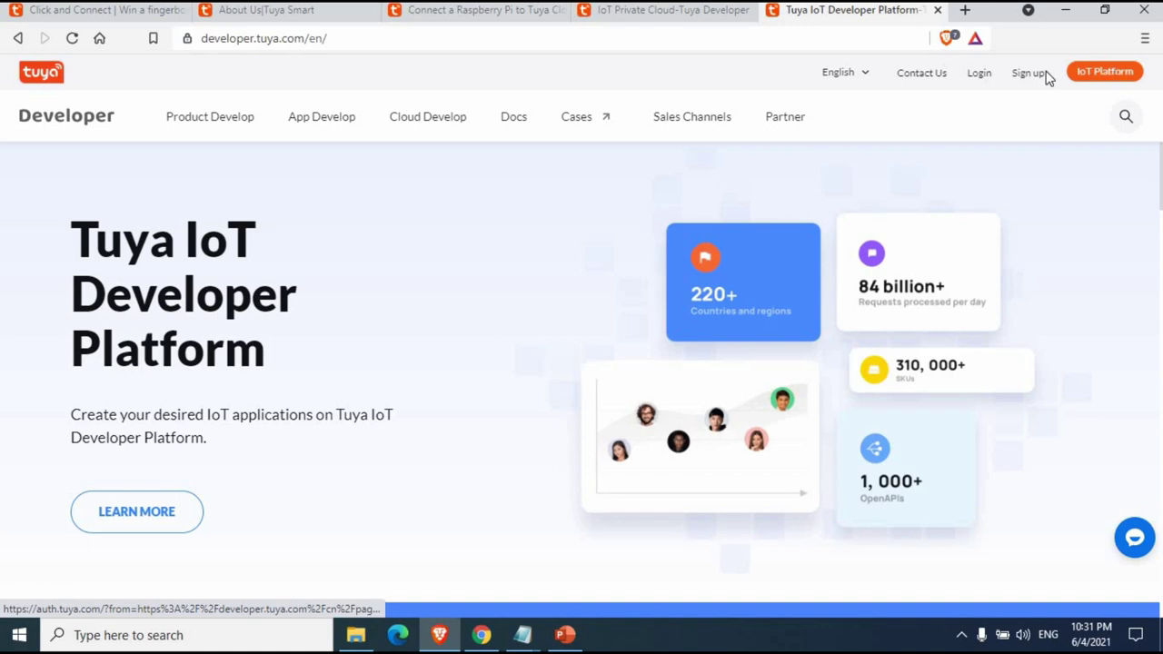
Go from the developer home page via the IoT Platform login page to the Sign Up form
click(1029, 75)
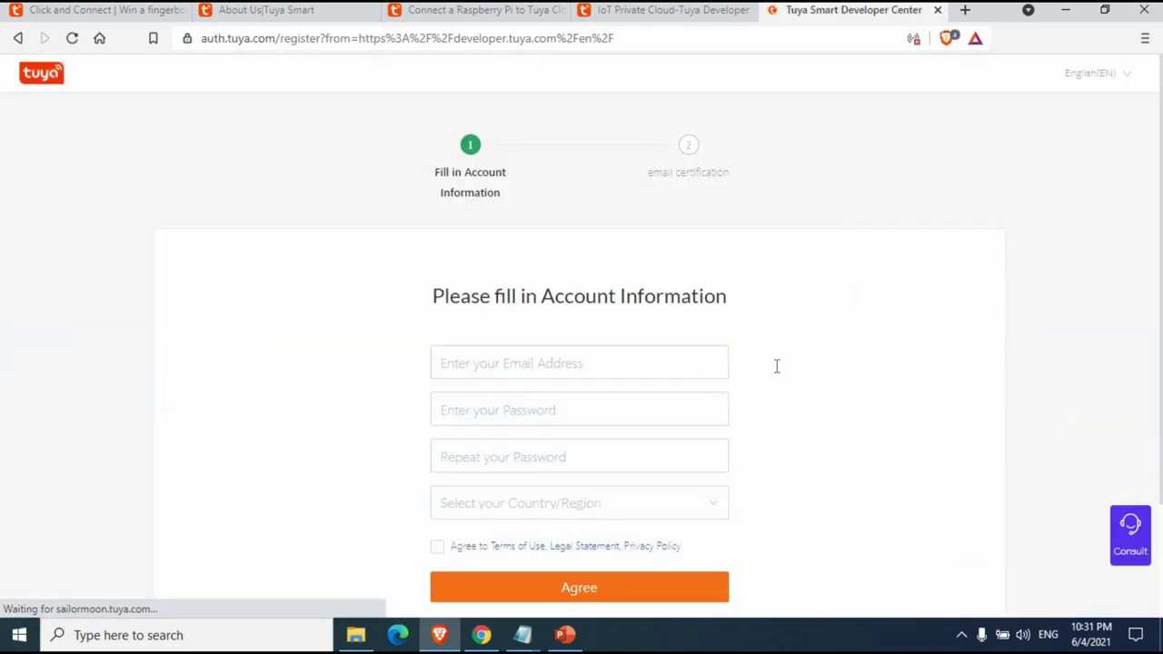
click(19, 41)
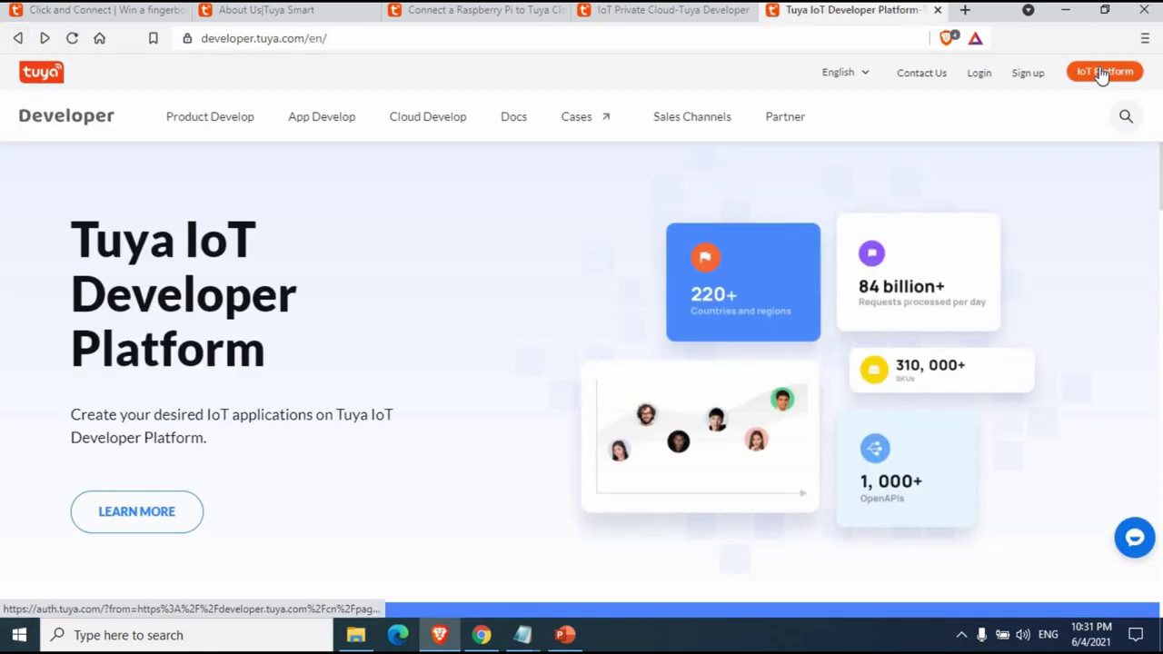
click(1101, 73)
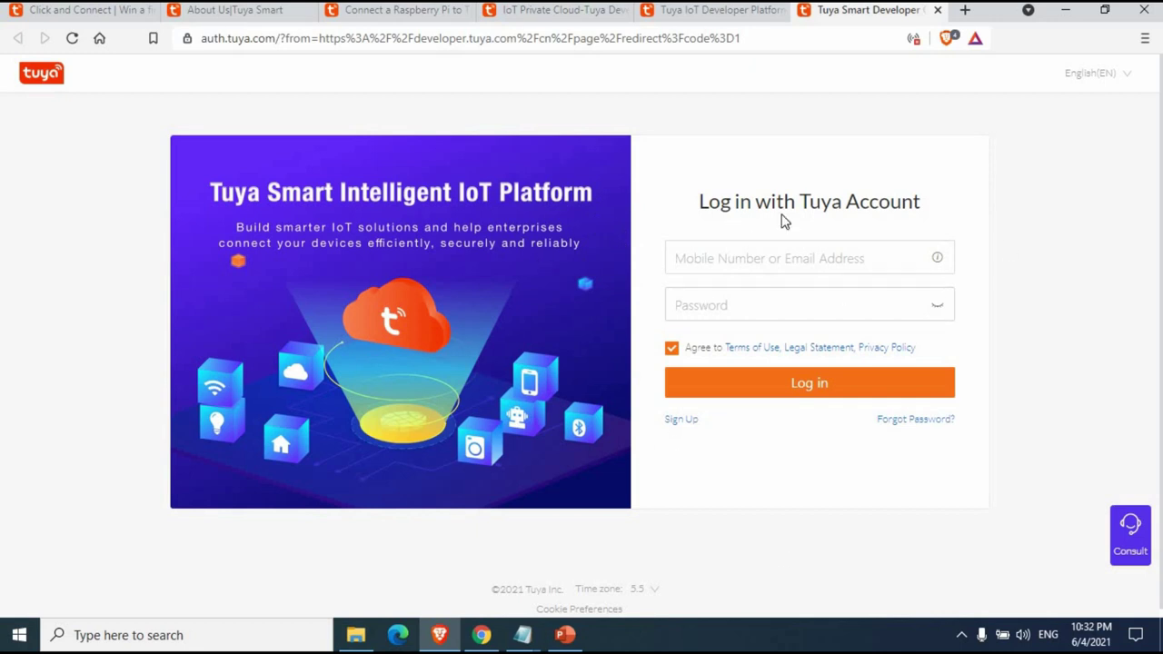
click(797, 263)
click(681, 421)
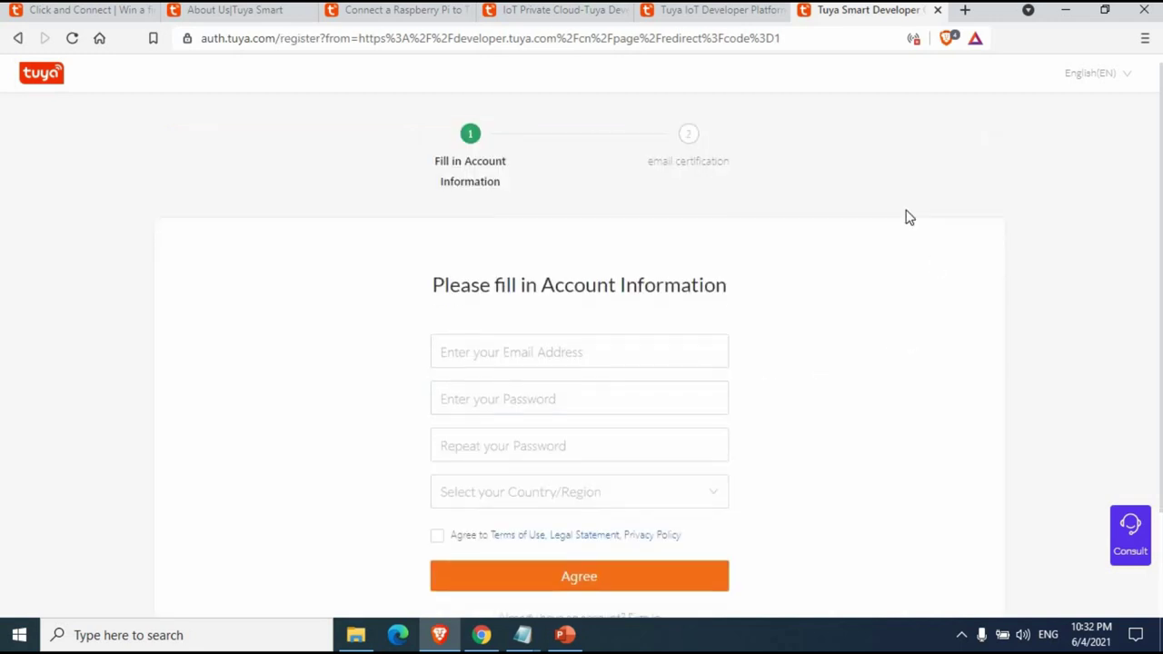
Enter the account e-mail, a password and its confirmation in the registration form
scroll(905, 216, down, 2)
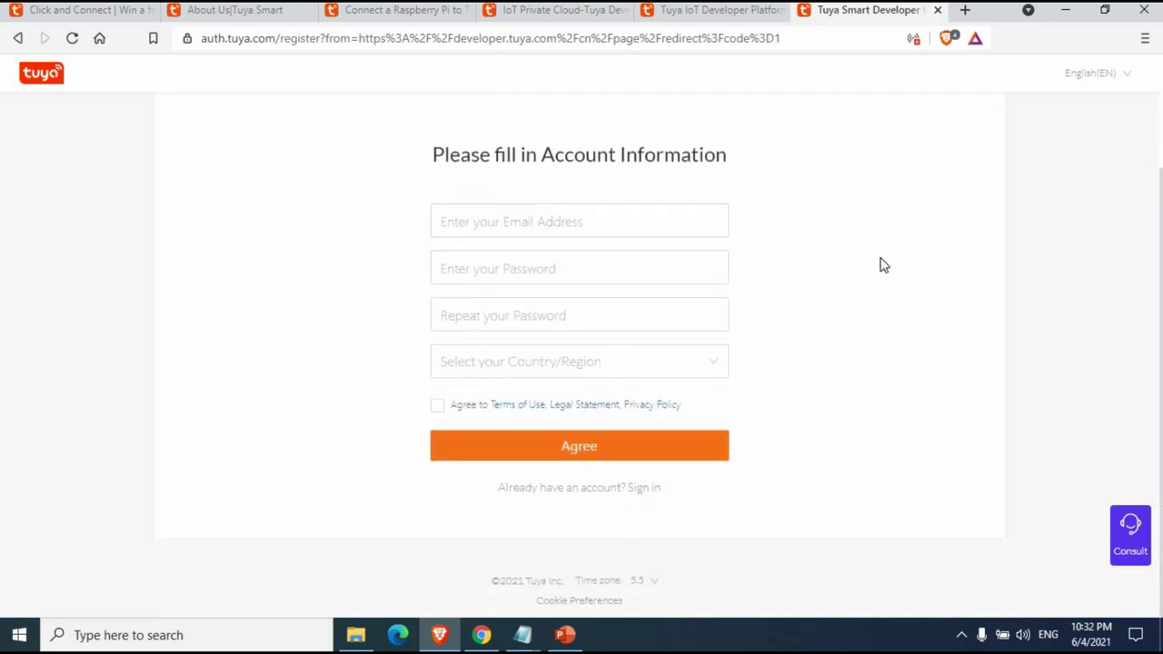
click(724, 224)
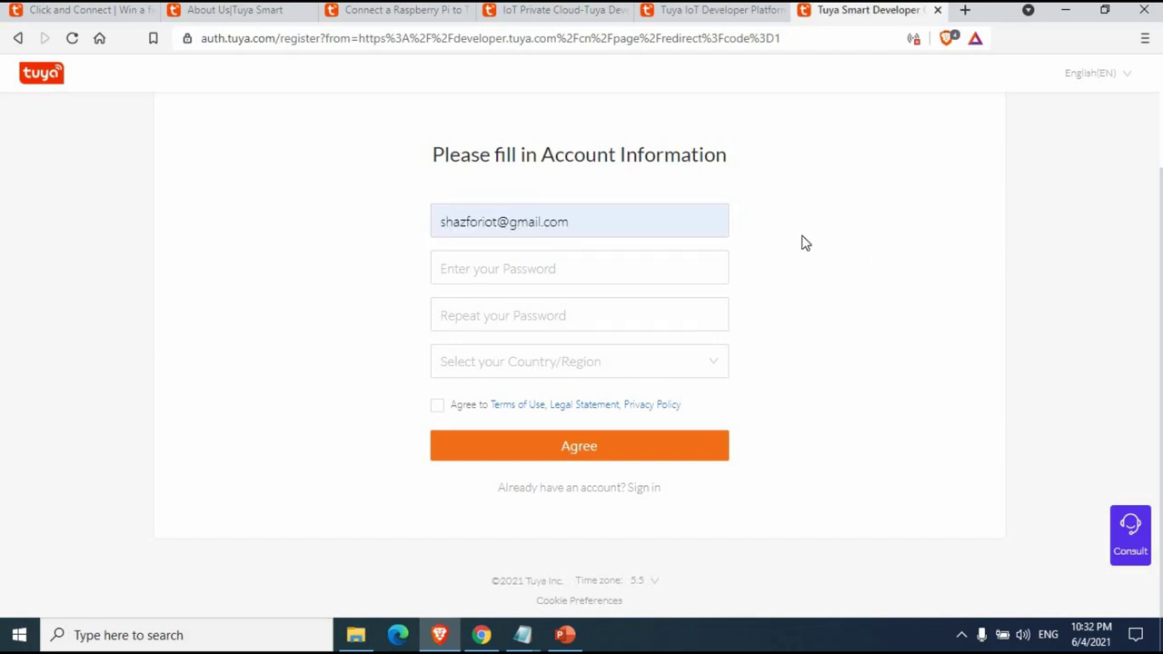
click(586, 264)
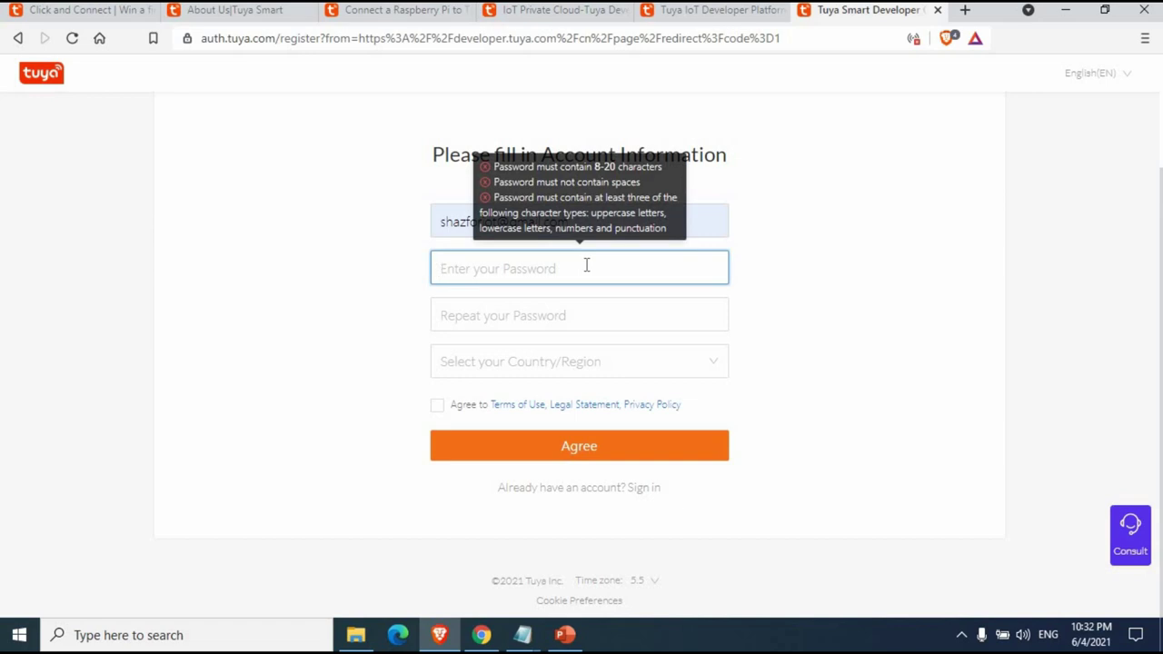
text(••••••••)
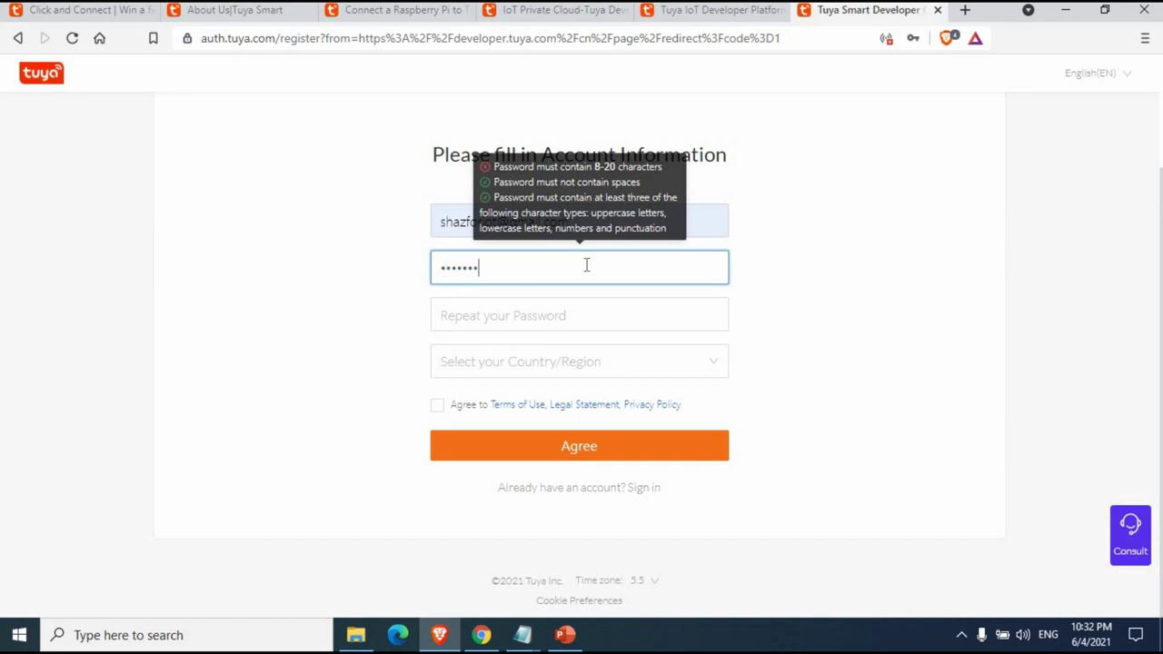
key(Tab)
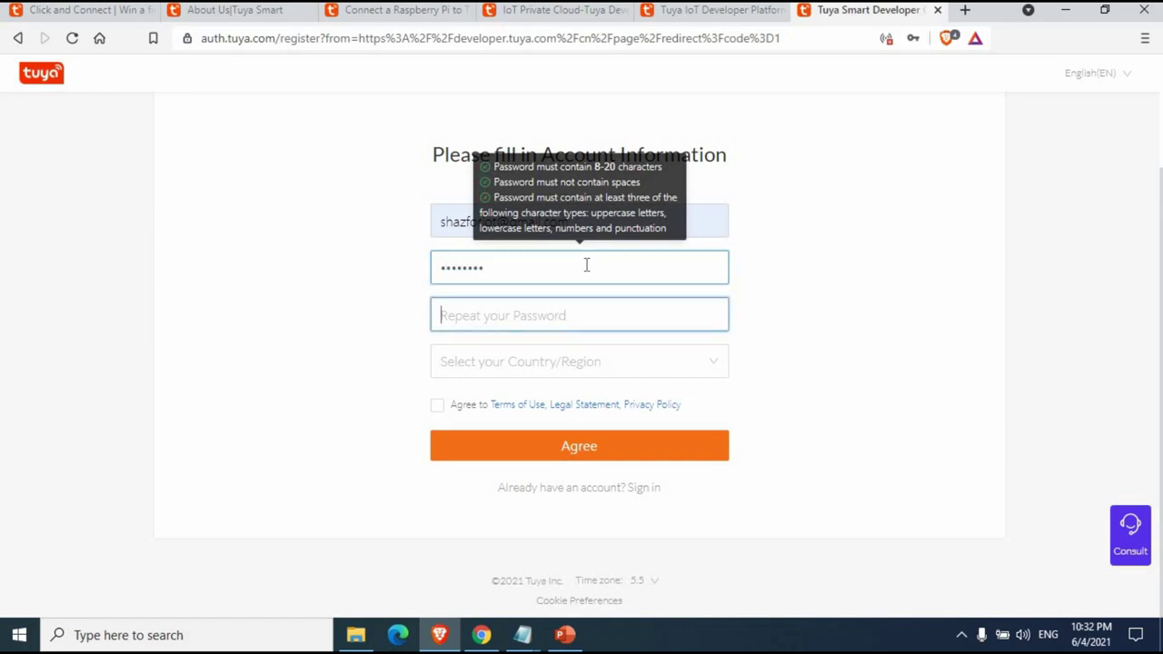
text(••••••••)
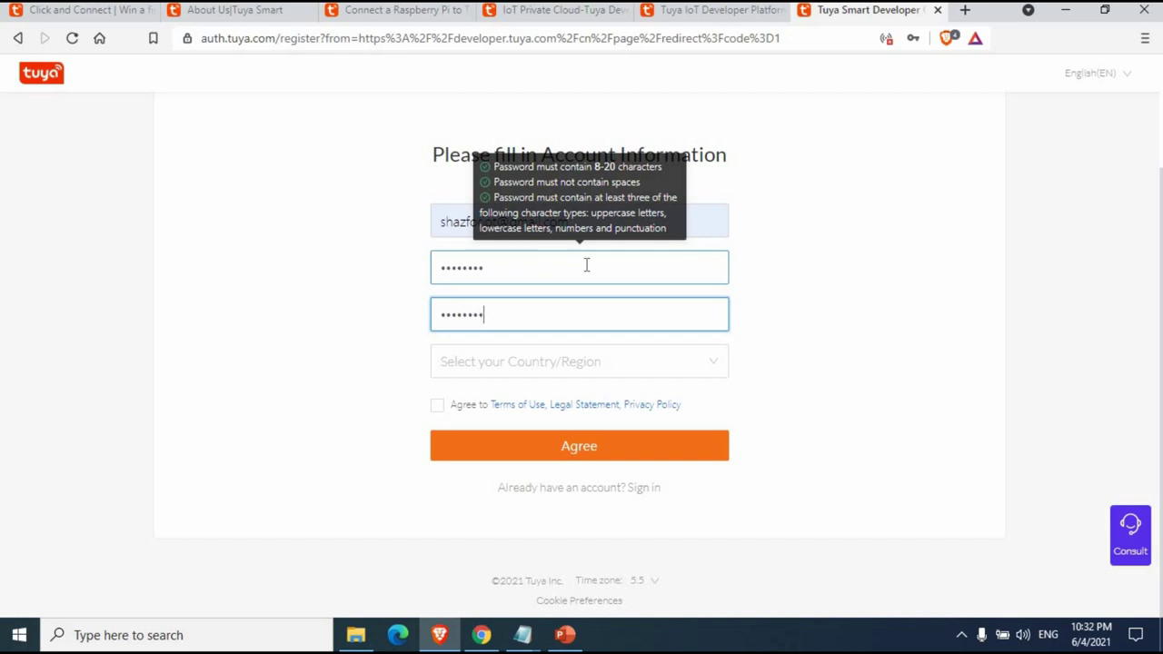
Set the country/region to India
click(545, 362)
text(in)
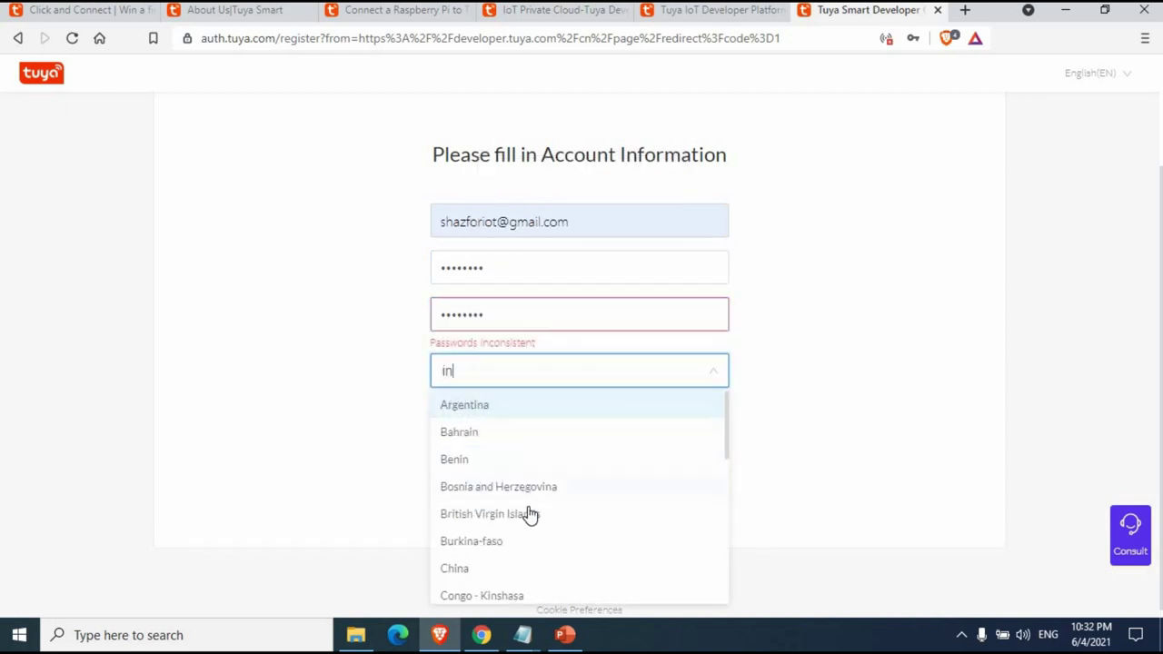
scroll(524, 502, down, 5)
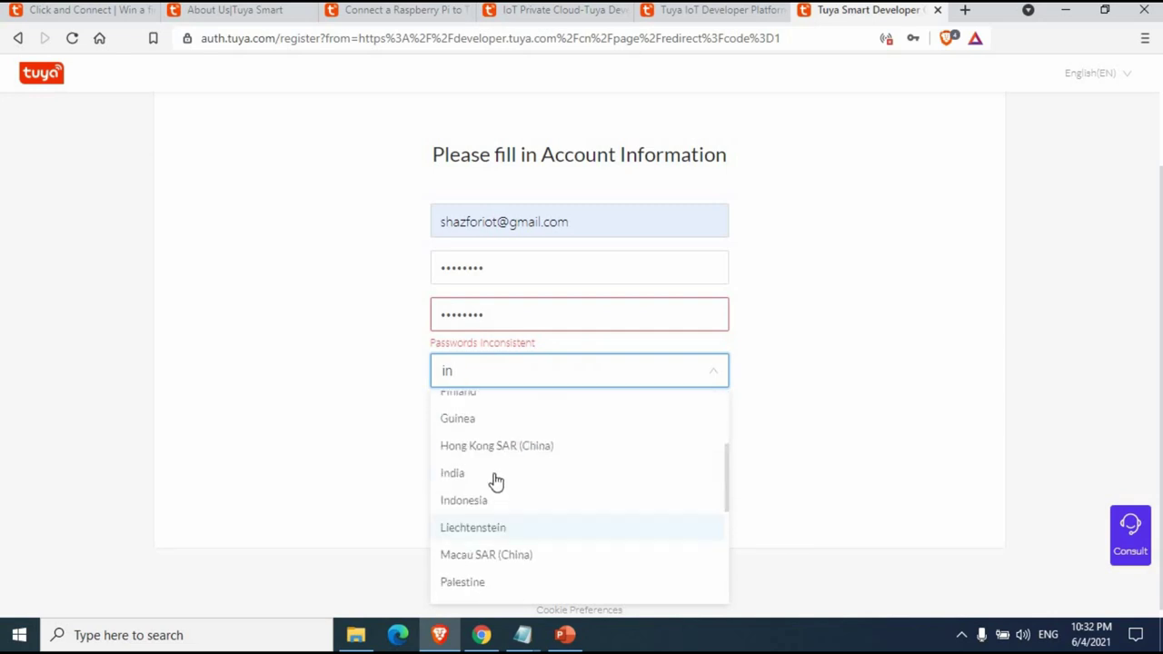
key(Return)
click(857, 403)
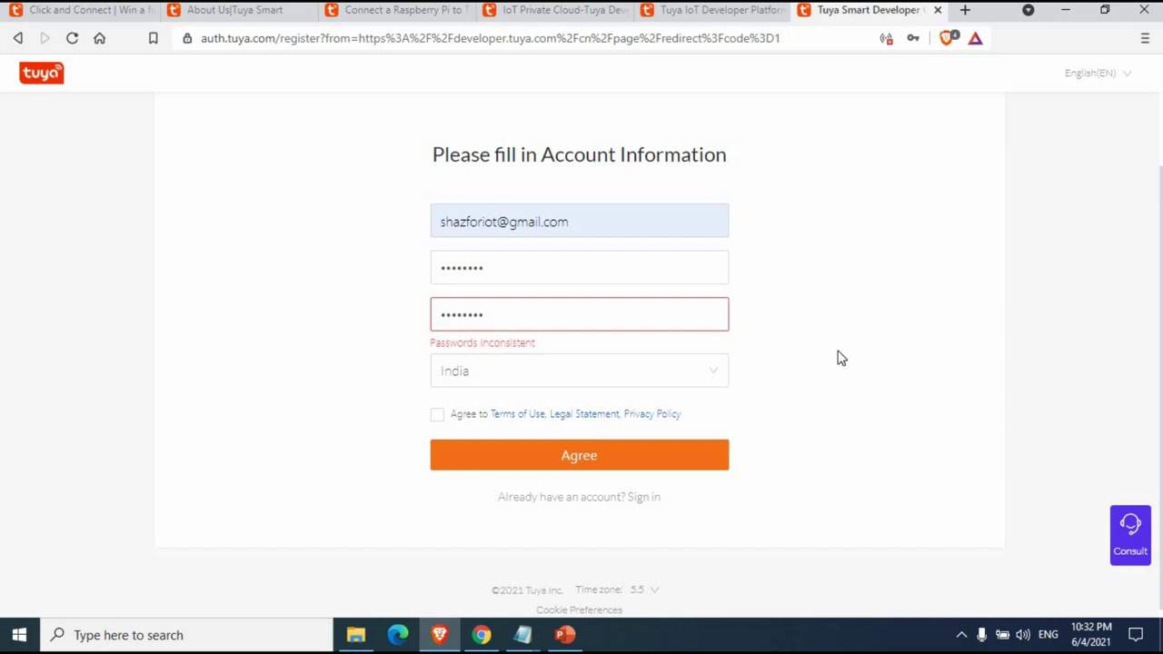
Re-enter the account password and its confirmation
drag(510, 273, 382, 274)
text(******)
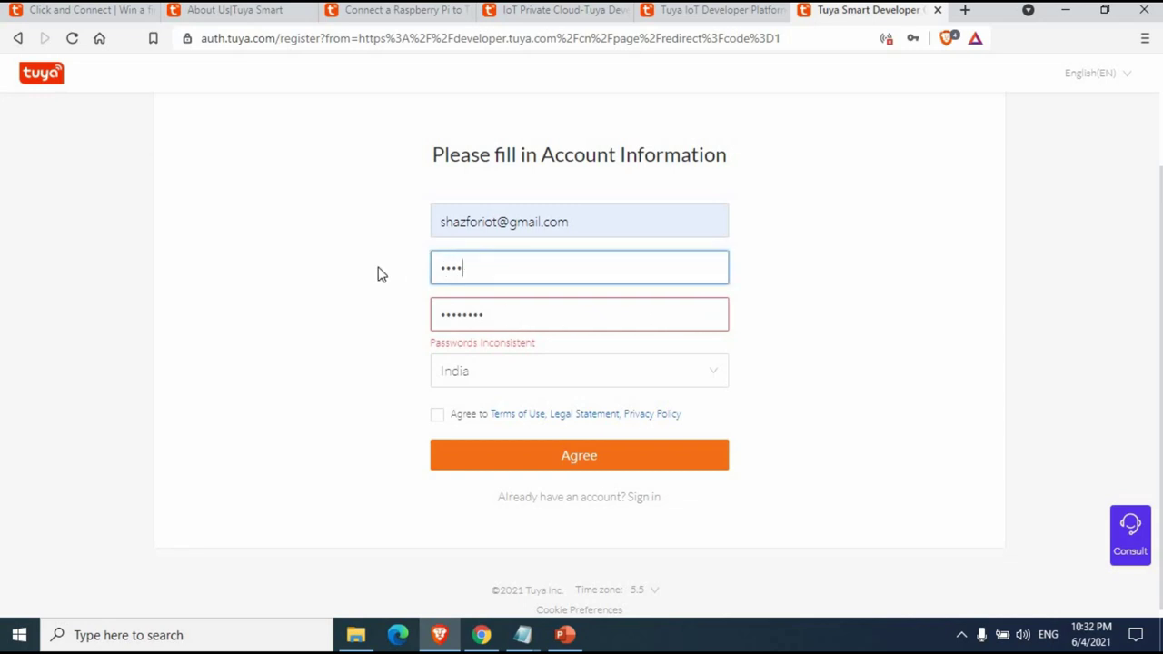
text(**)
key(Tab)
text(******)
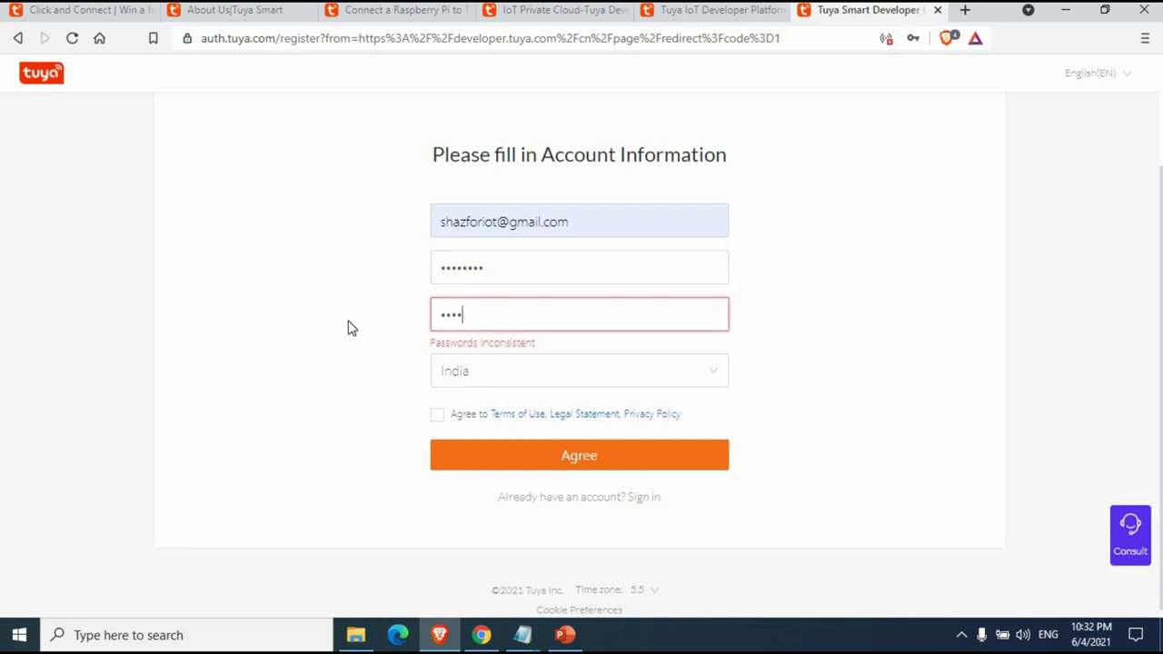
text(**)
Accept the terms, submit, and paste the emailed verification code to create the account
click(437, 406)
click(569, 454)
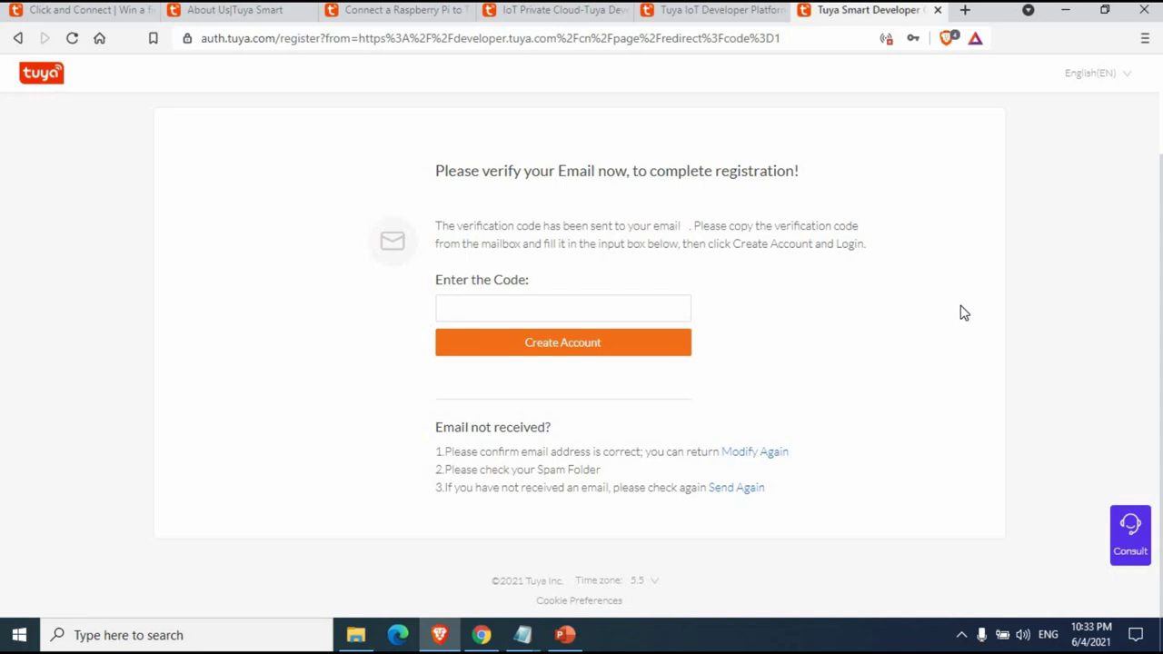
click(566, 314)
key(ctrl+v)
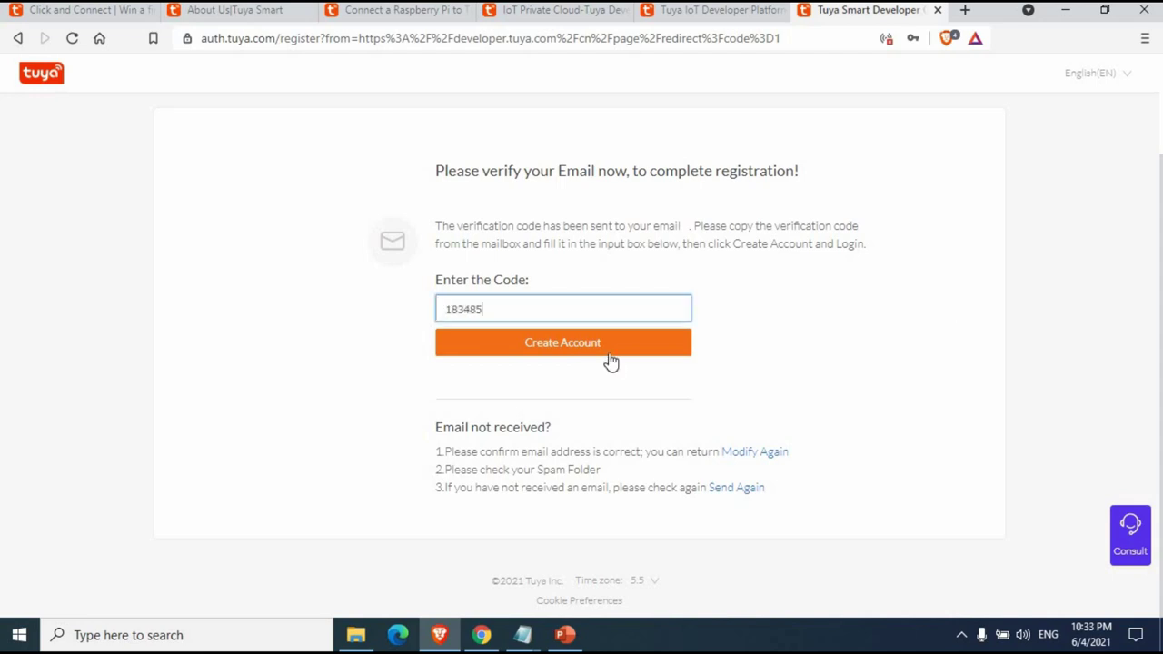
click(609, 343)
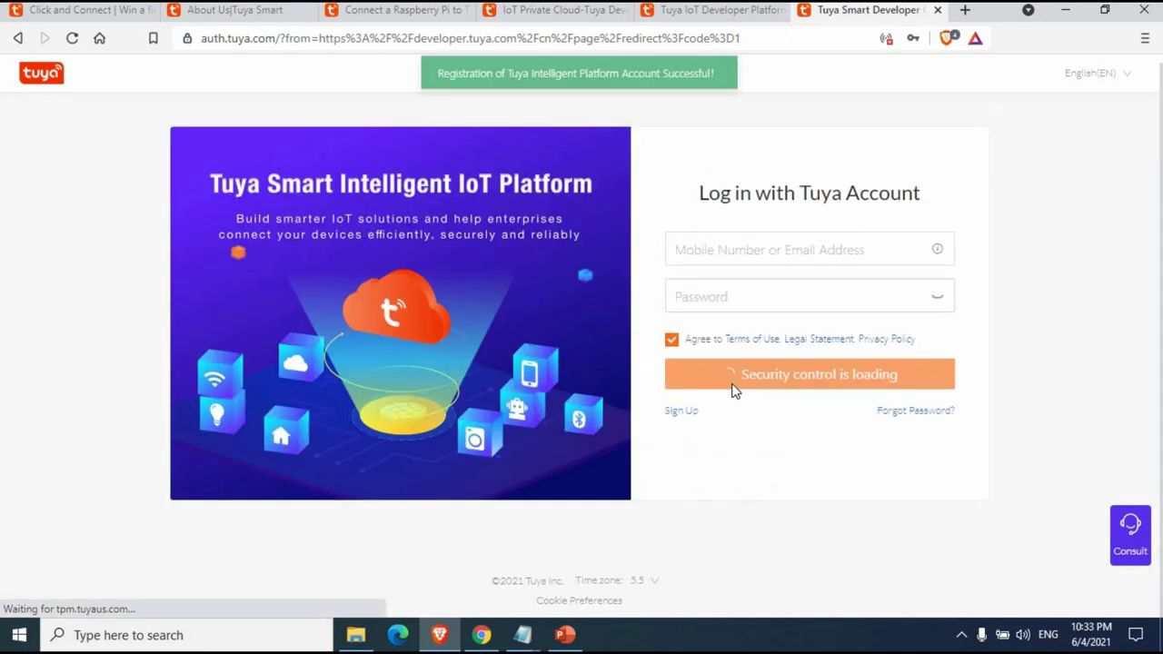
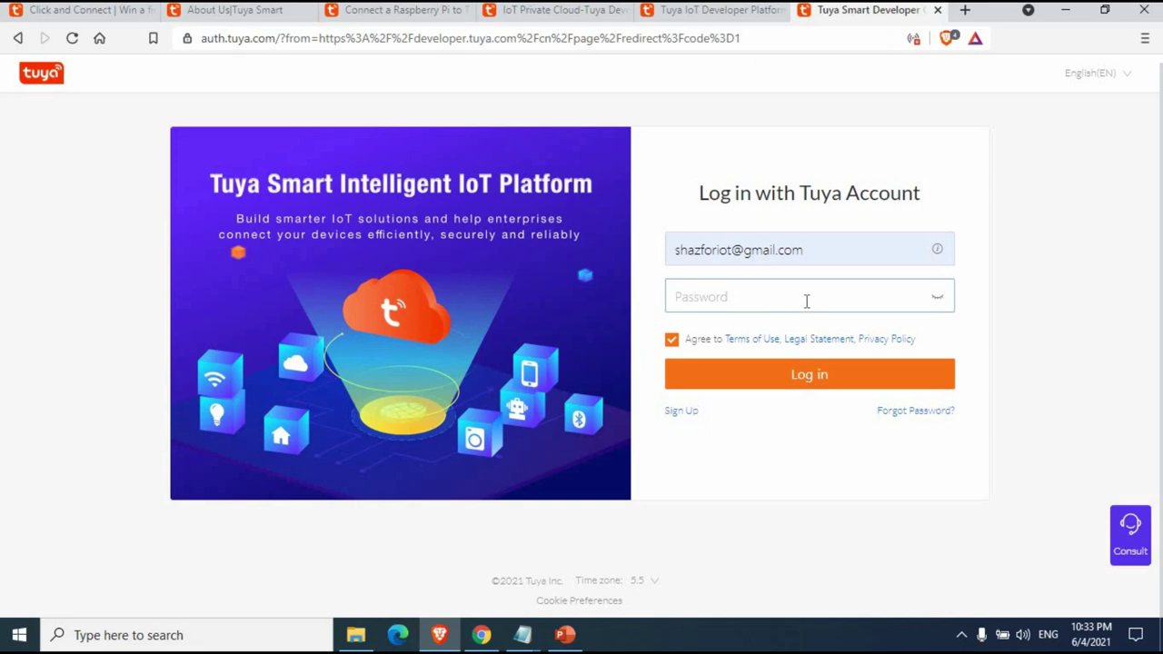
Sign in with the account password and begin the new-navigation tour on the overview page
text(••••••••)
click(840, 384)
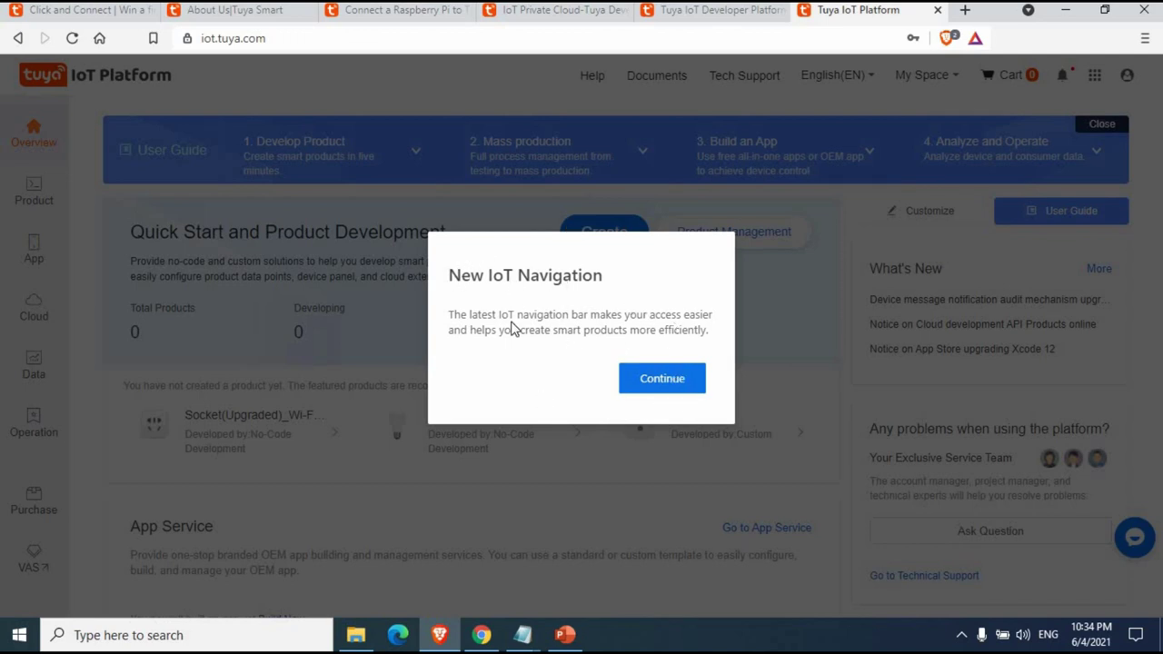
click(659, 386)
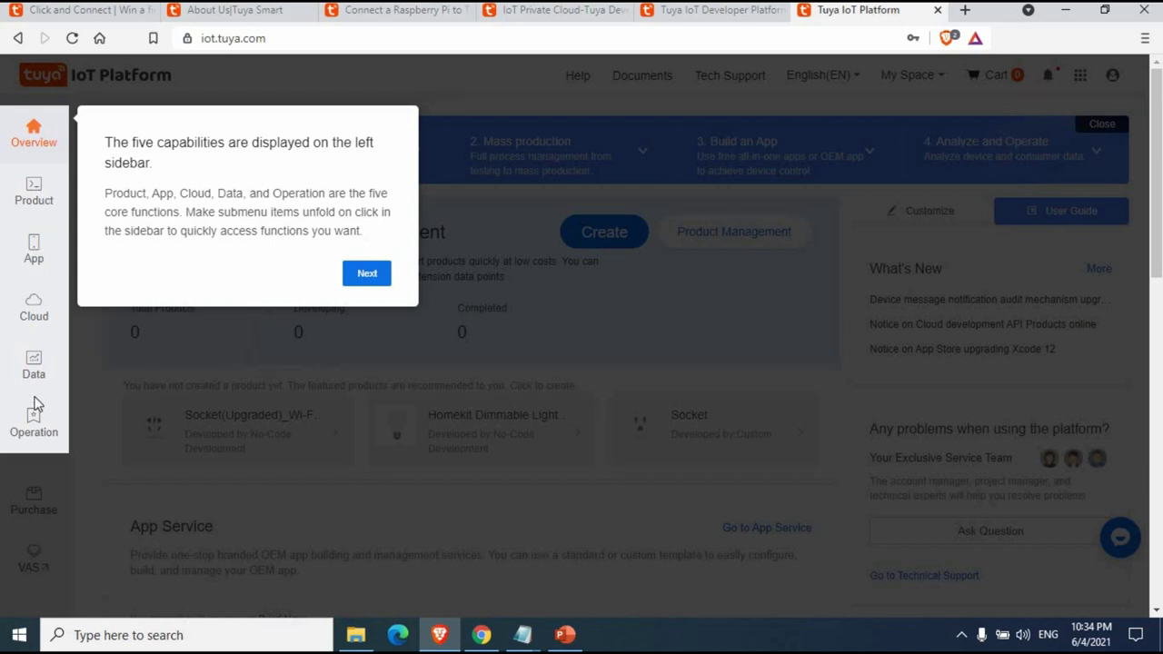
Step through the navigation tour to Done and expand '1. Develop Product' in the User Guide
click(359, 278)
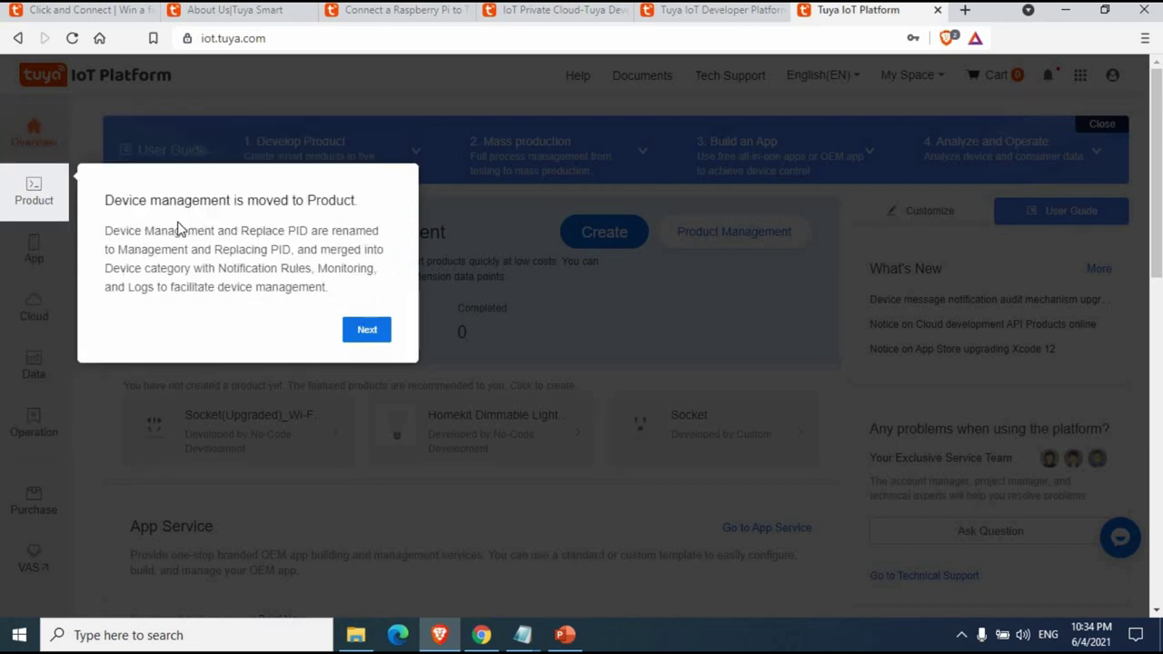
click(374, 336)
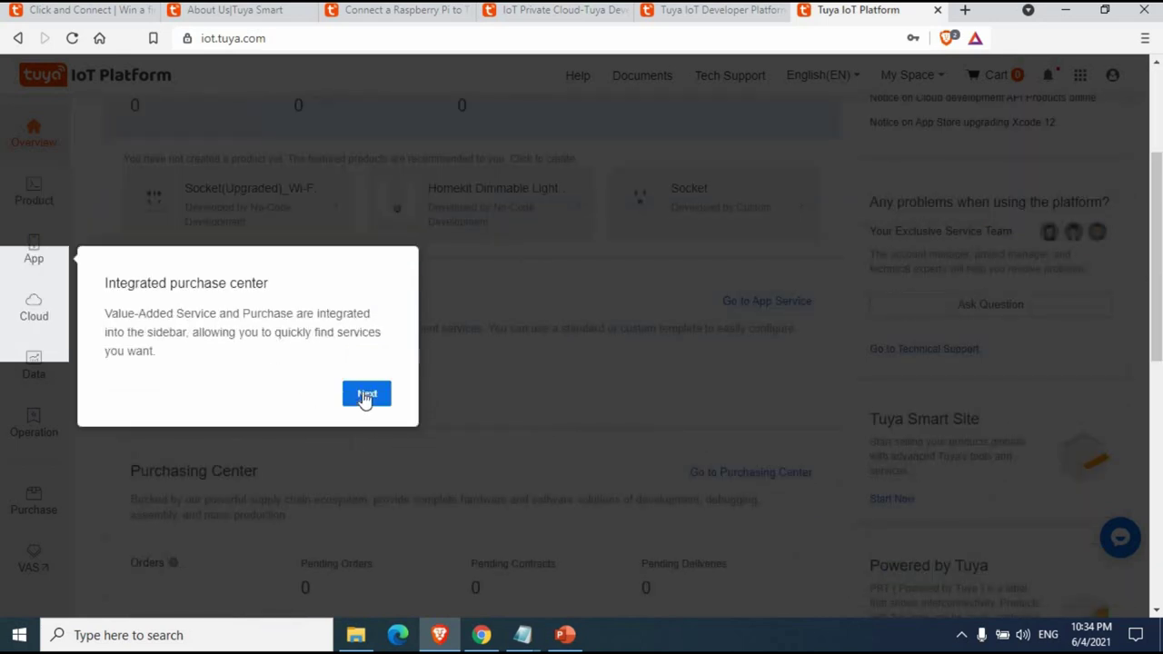
click(367, 393)
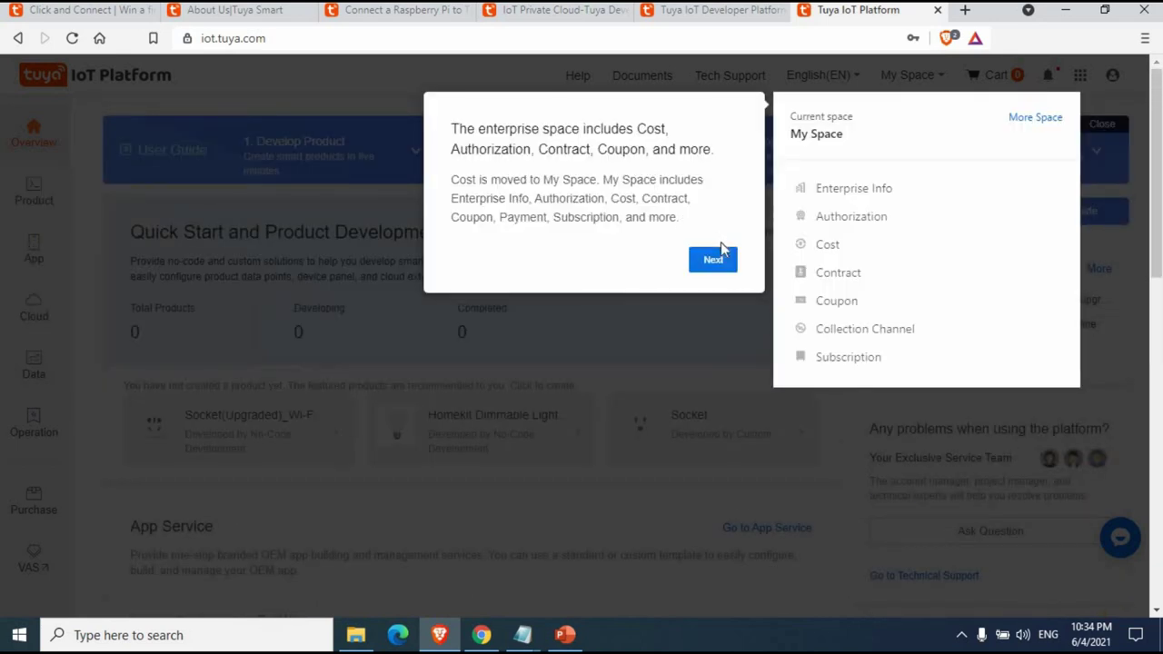
click(725, 274)
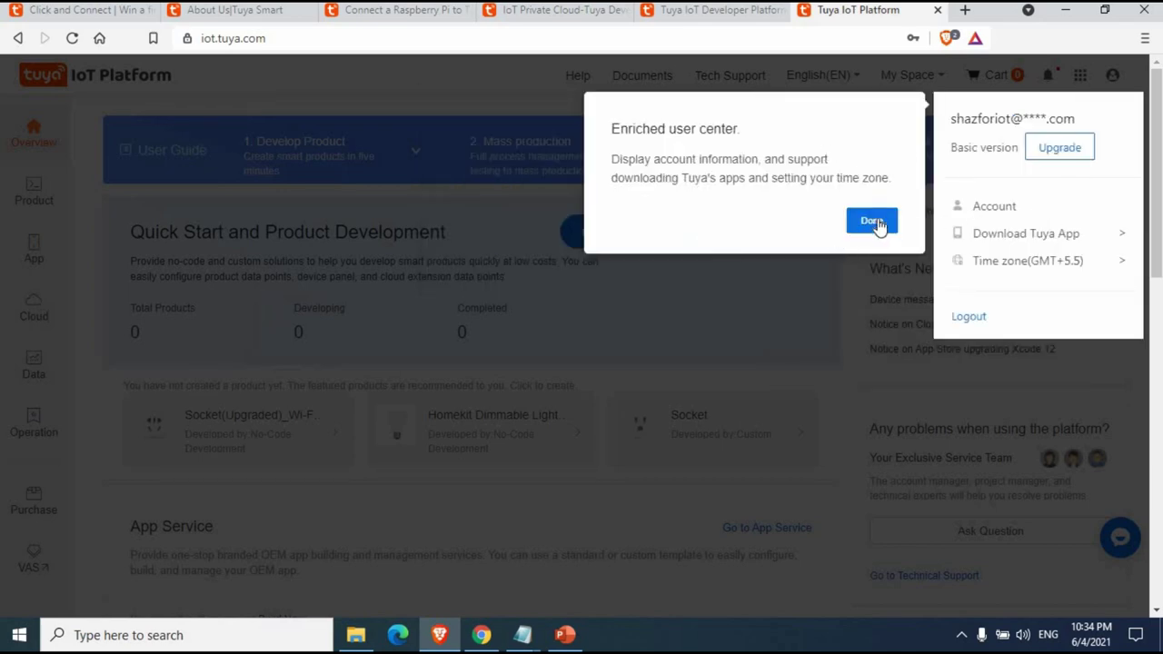
click(870, 221)
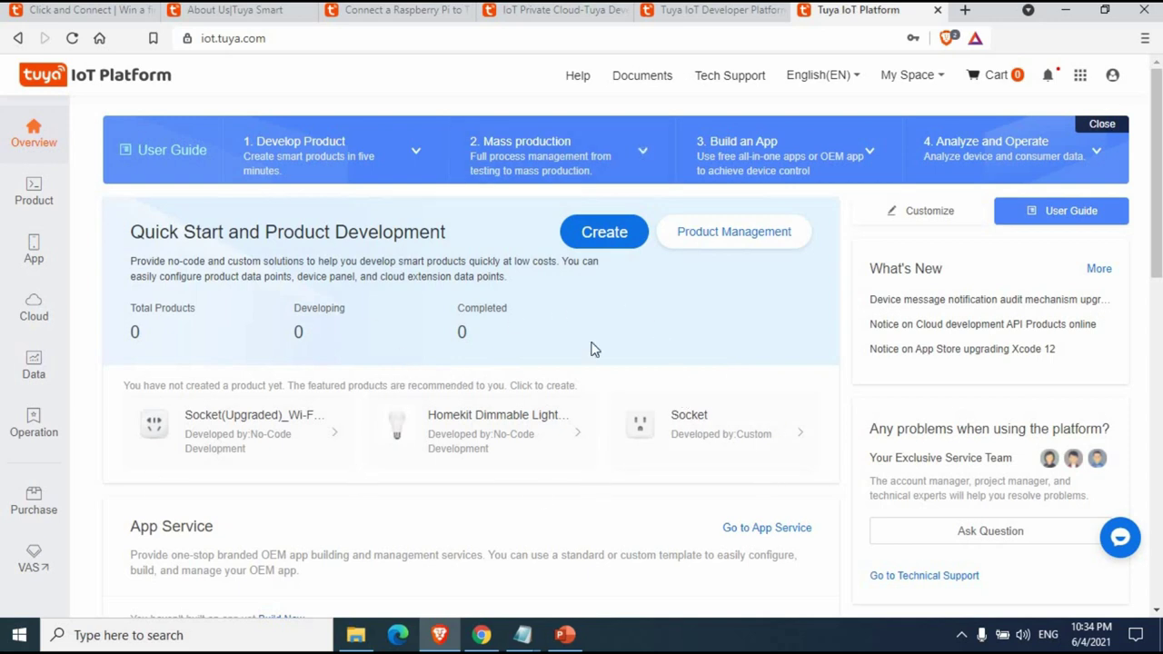
click(281, 171)
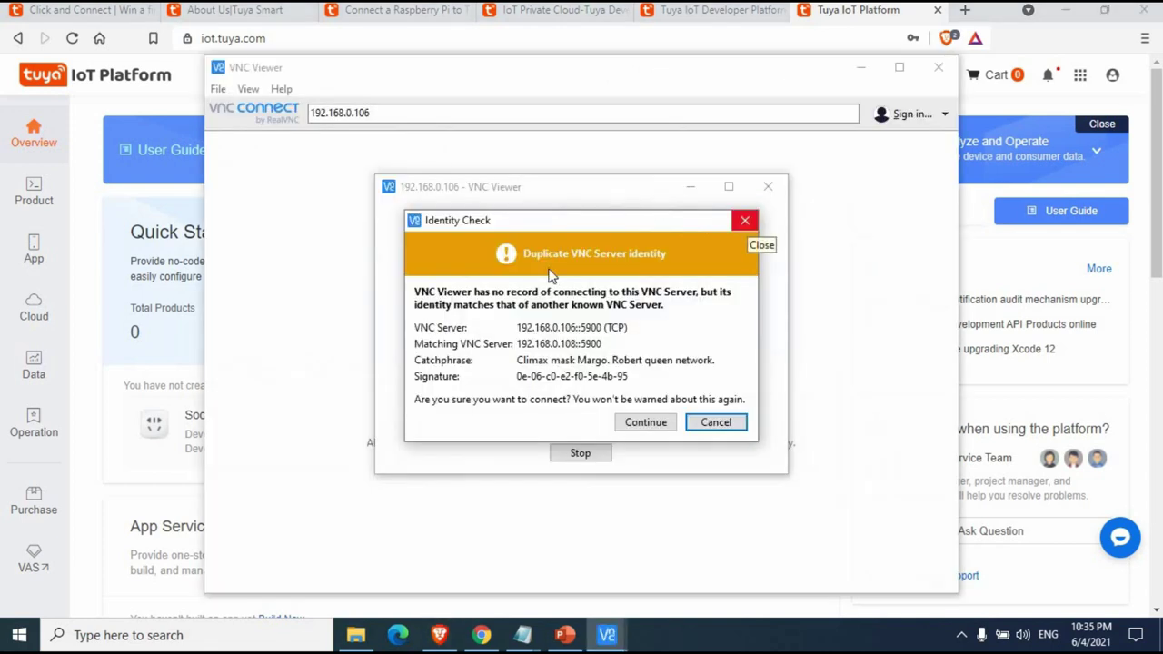
Accept the VNC identity check and log in to the Raspberry Pi at 192.168.0.106
click(646, 427)
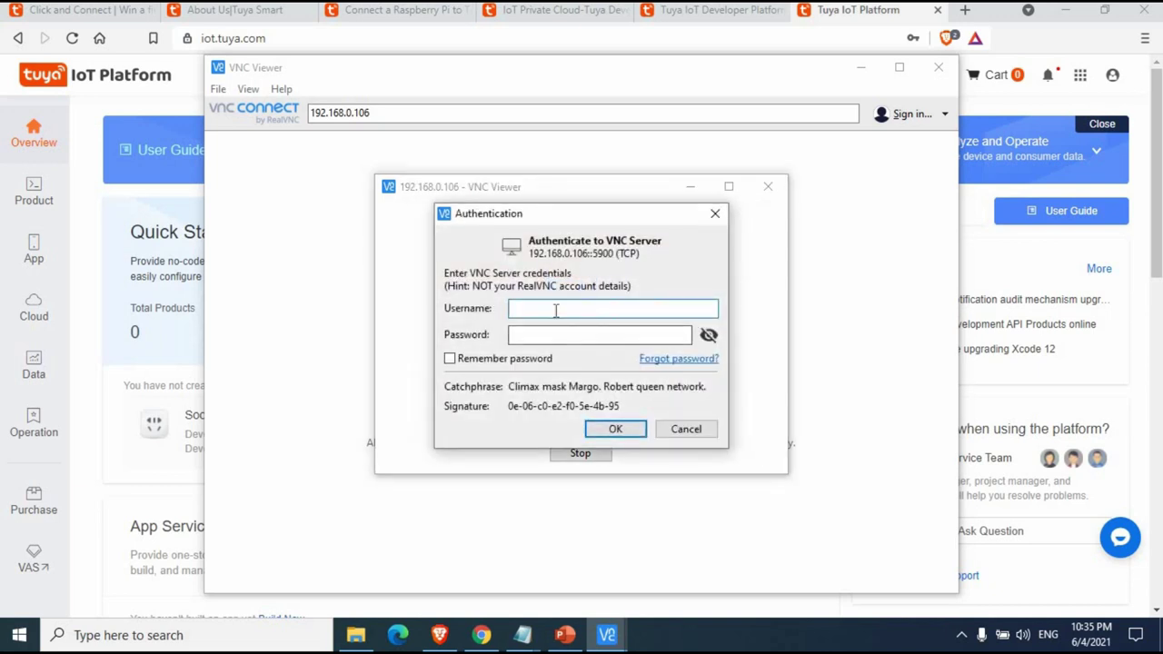
click(550, 335)
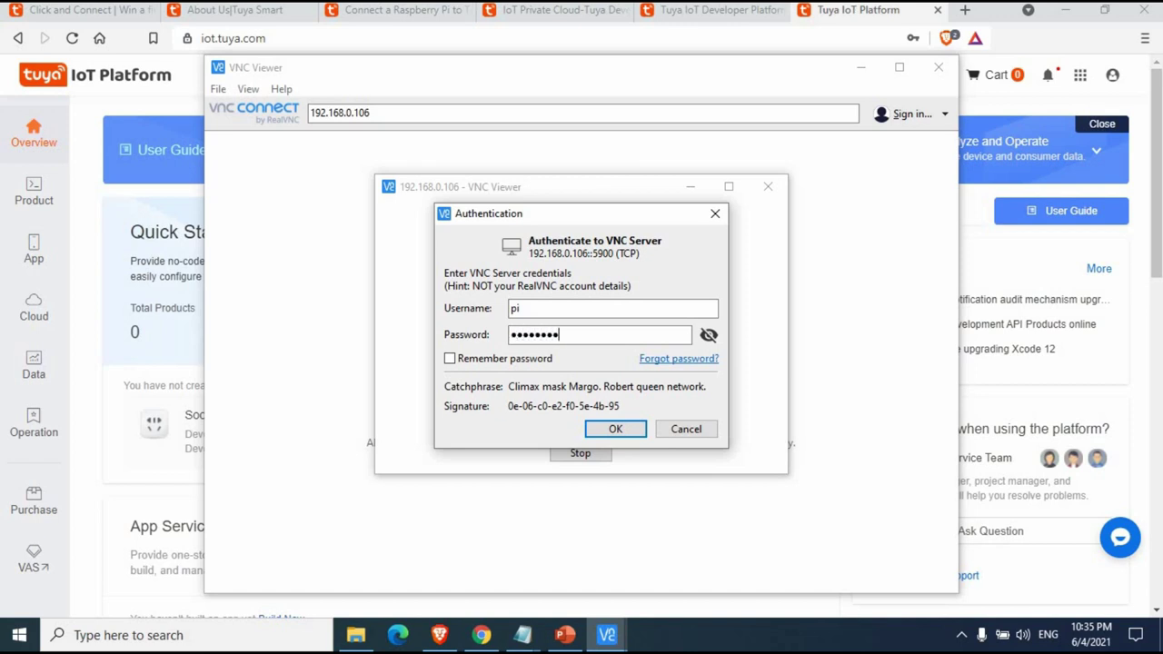
key(Return)
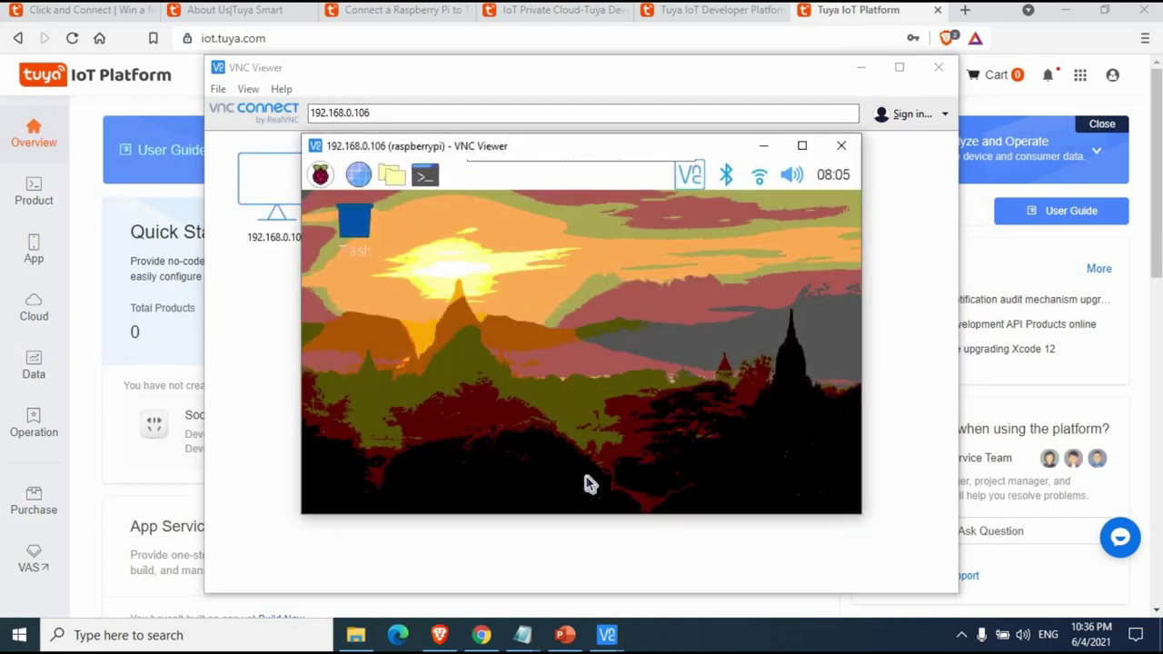
Open LXTerminal on the Pi desktop and minimize VNC Viewer back to Tuya
click(802, 145)
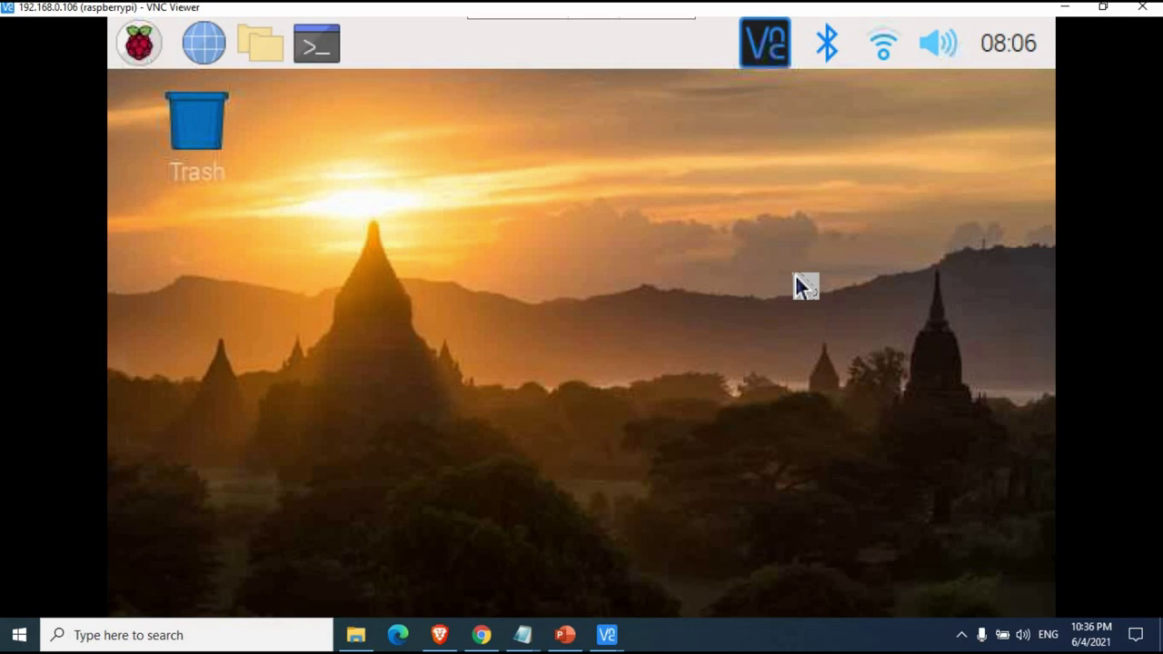
key(super+Down)
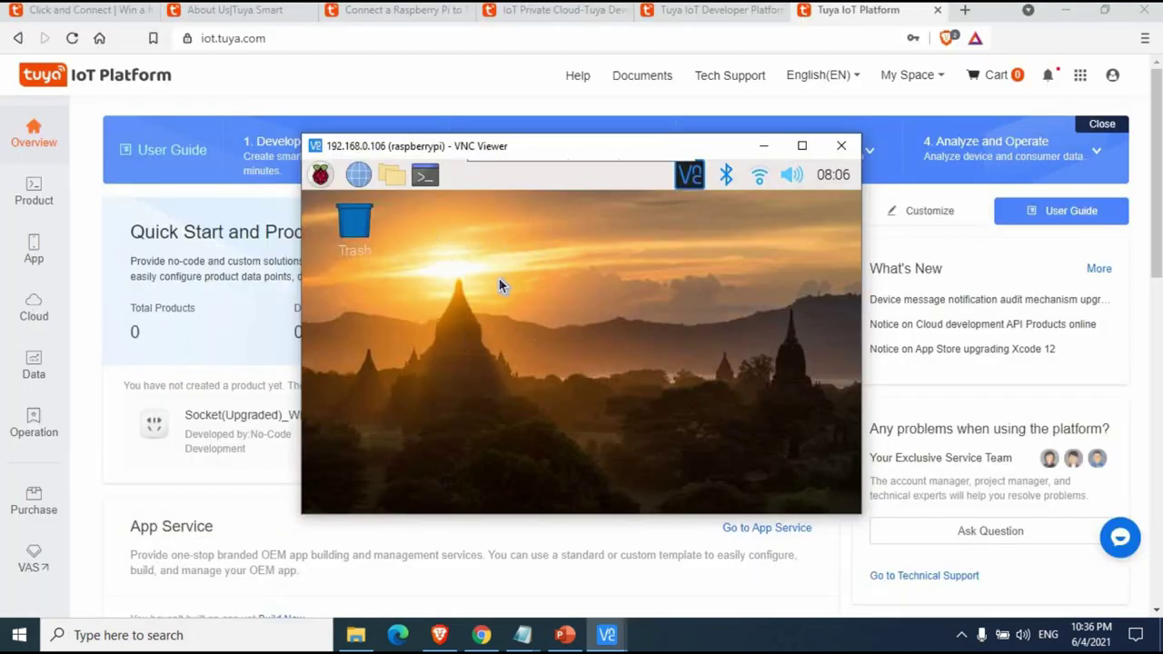
click(434, 180)
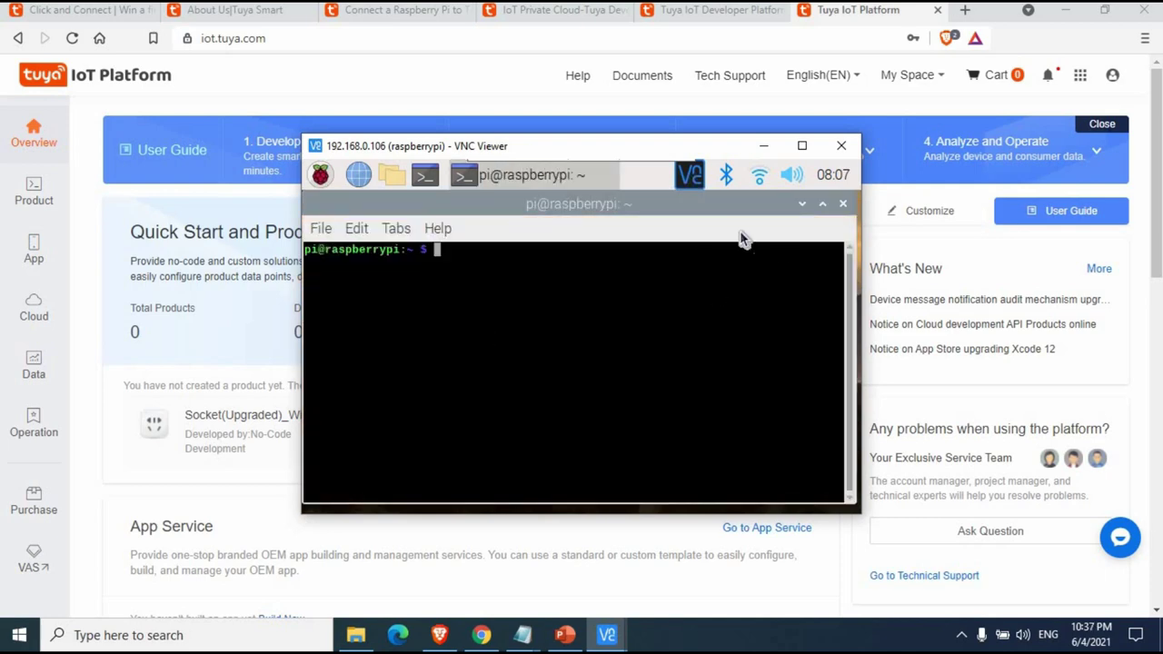
click(763, 145)
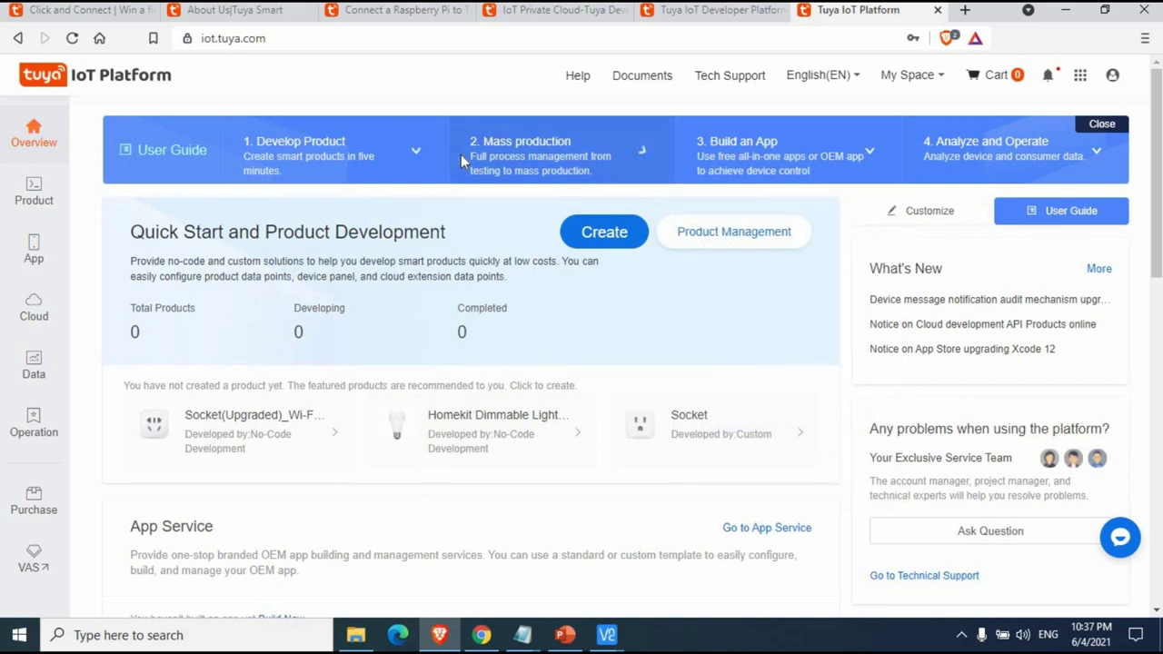
Start a new product from Product > Create and open the 'Can't find the category?' custom form
mouse_move(27, 202)
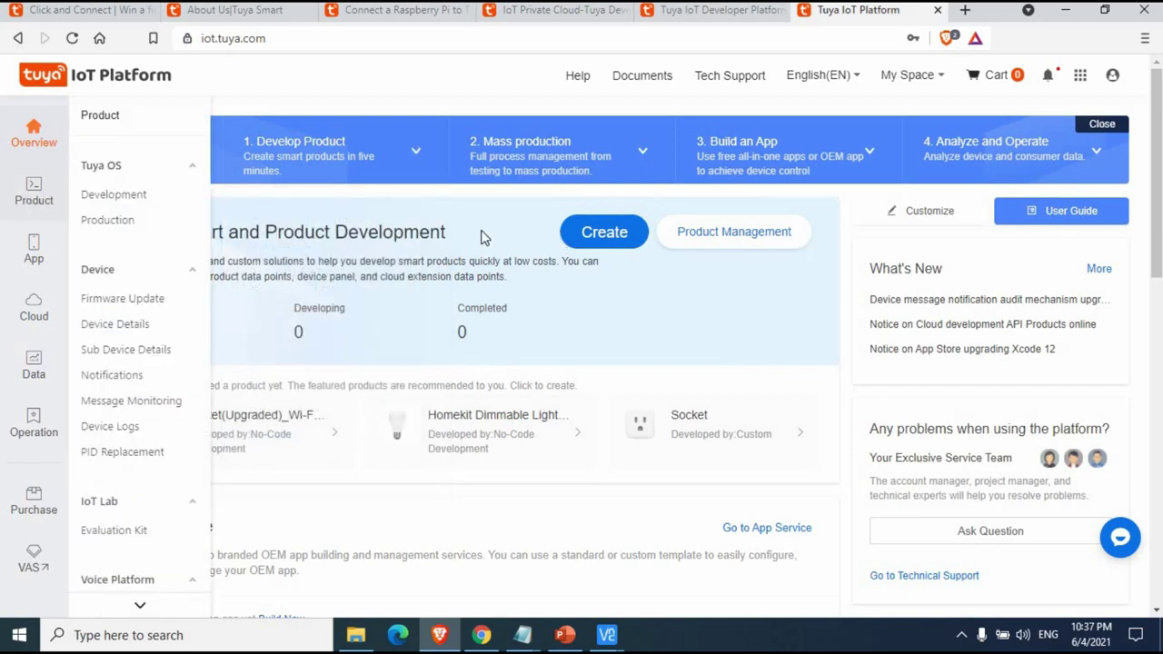
click(599, 243)
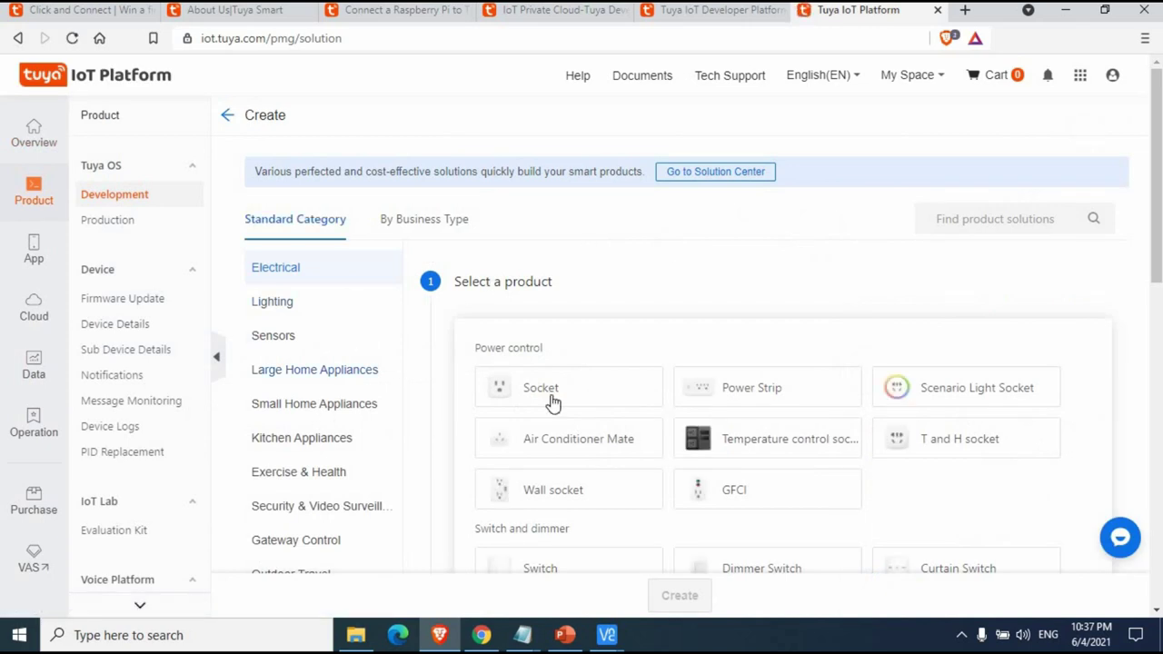
scroll(376, 327, down, 3)
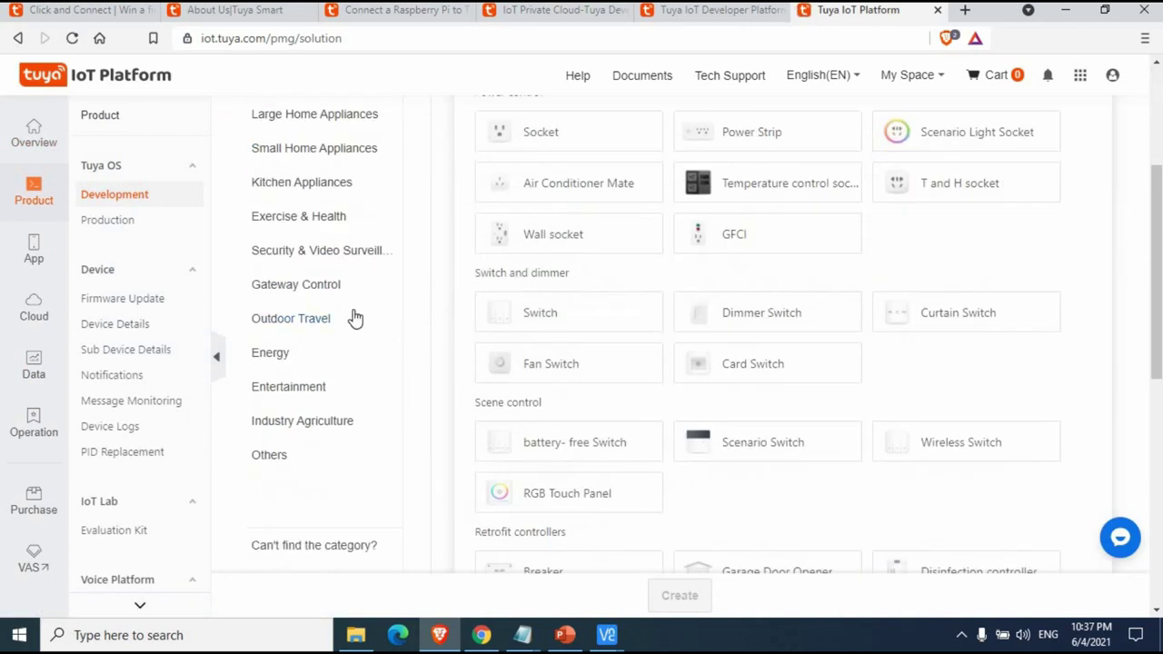
scroll(312, 496, down, 2)
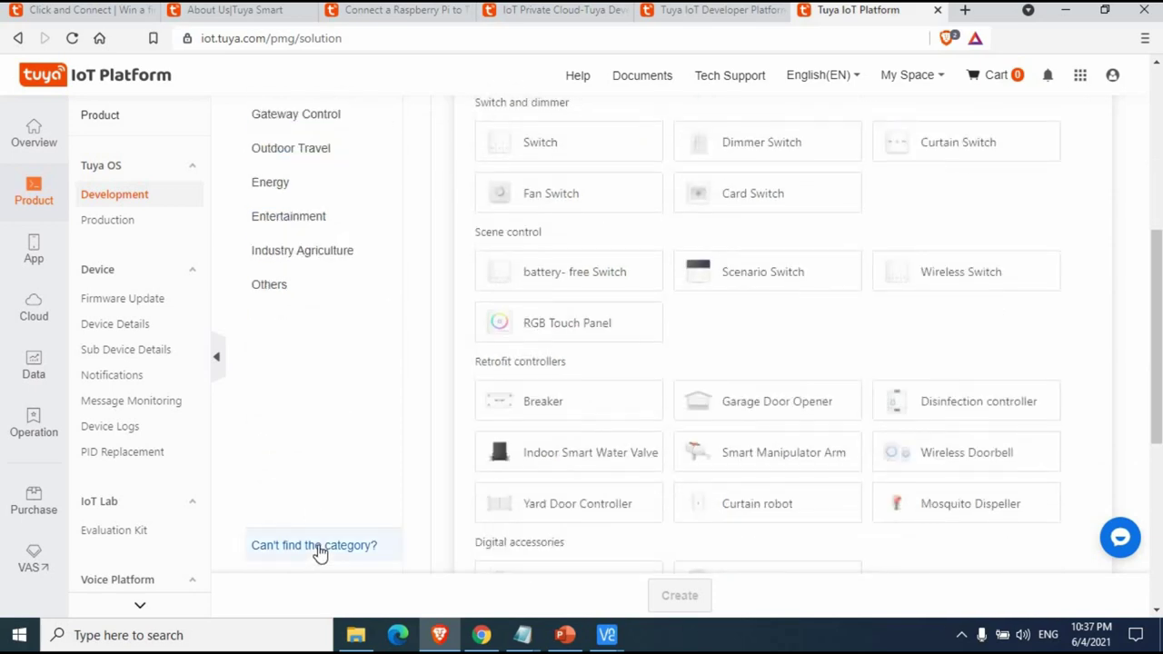
click(317, 548)
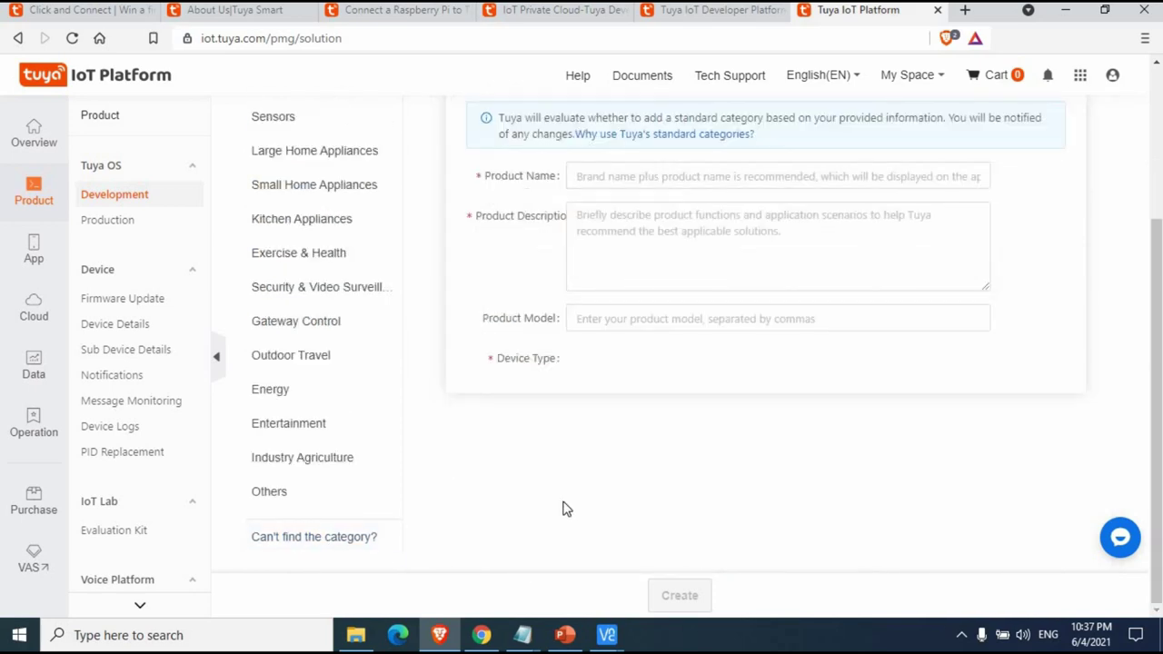
scroll(752, 333, up, 2)
Enter name 'Raspberry pi switch', description 'Testing Raspberry pi connection', choose Wi-Fi, and create the product
click(676, 346)
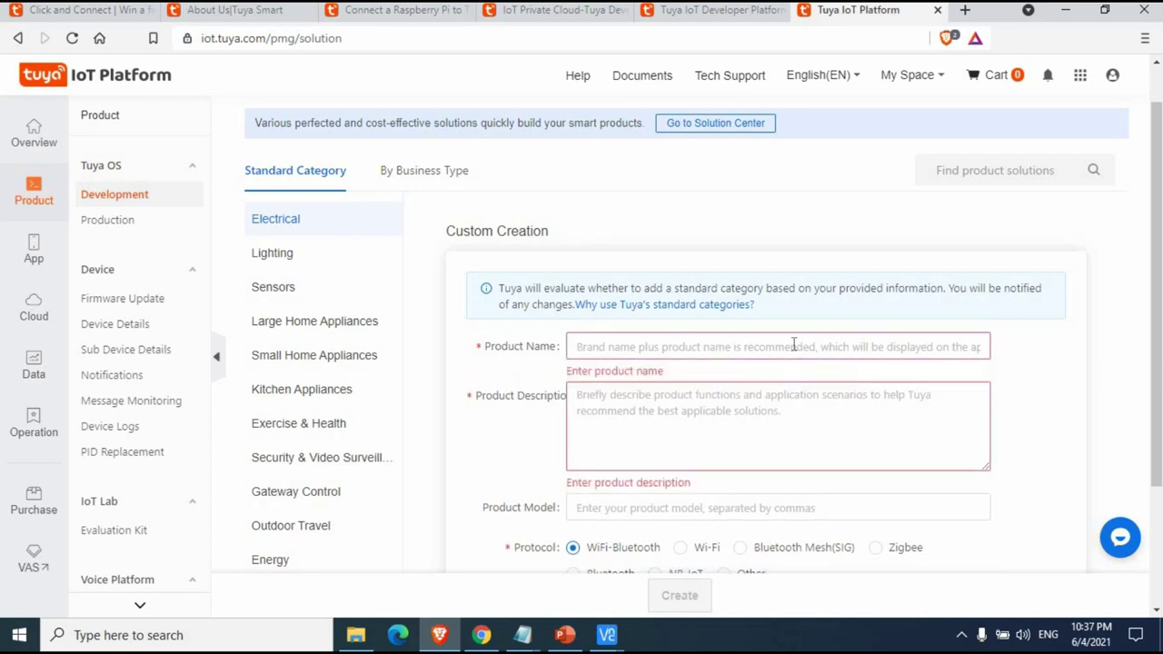
text(Raspberry pi switch)
click(1037, 393)
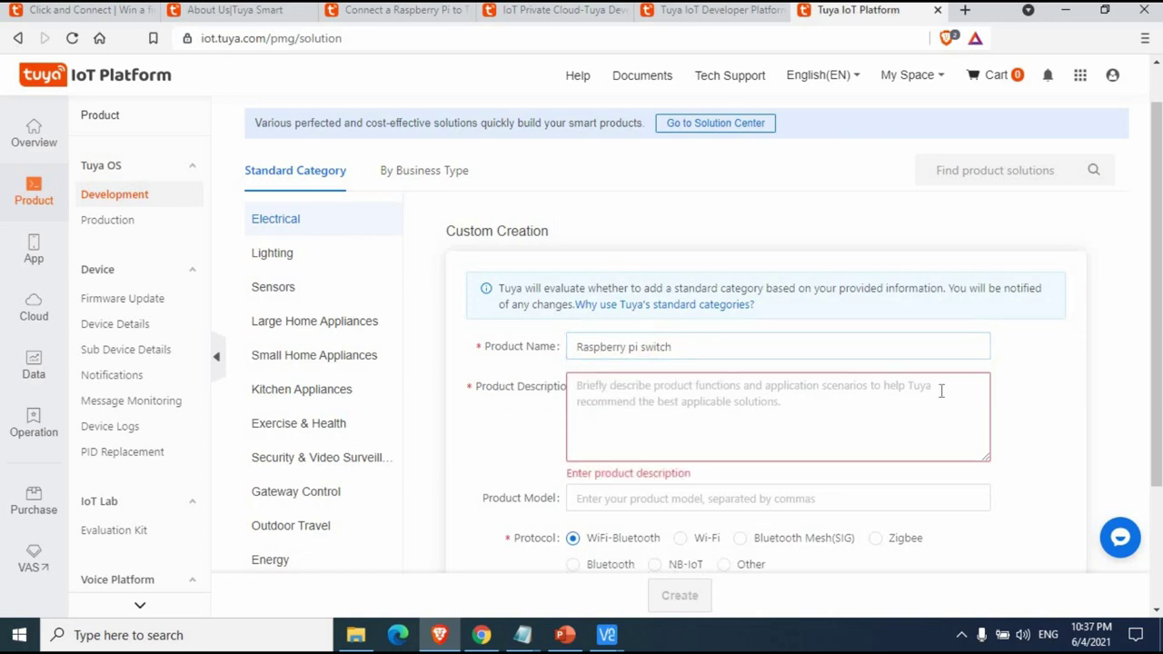
click(757, 400)
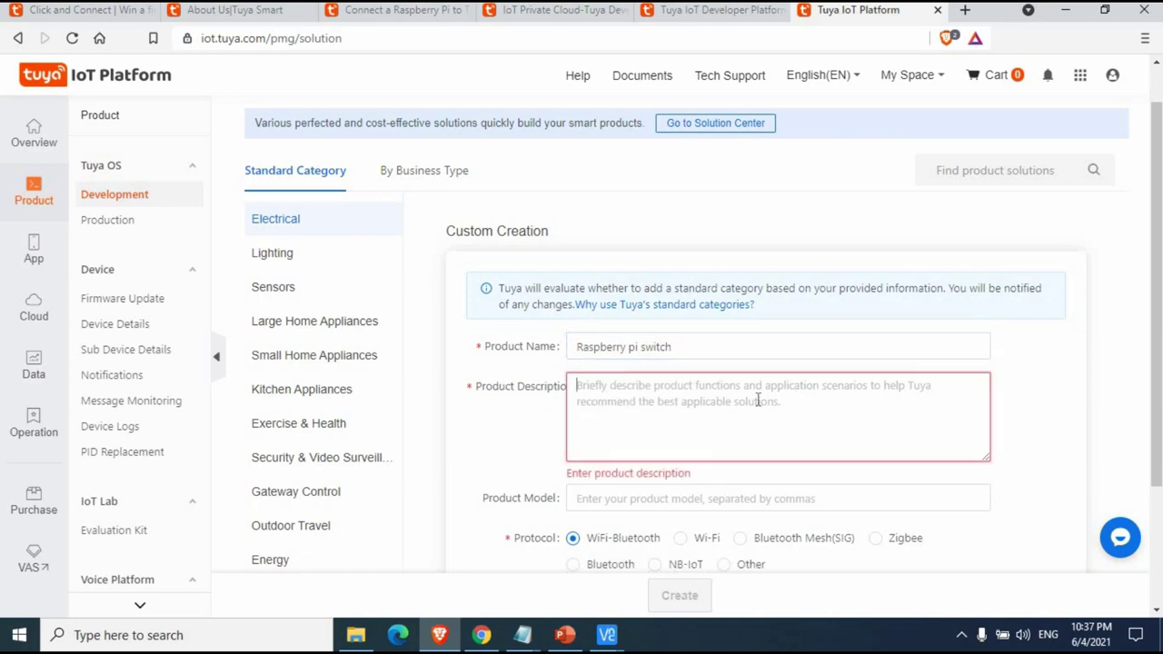
text(Test)
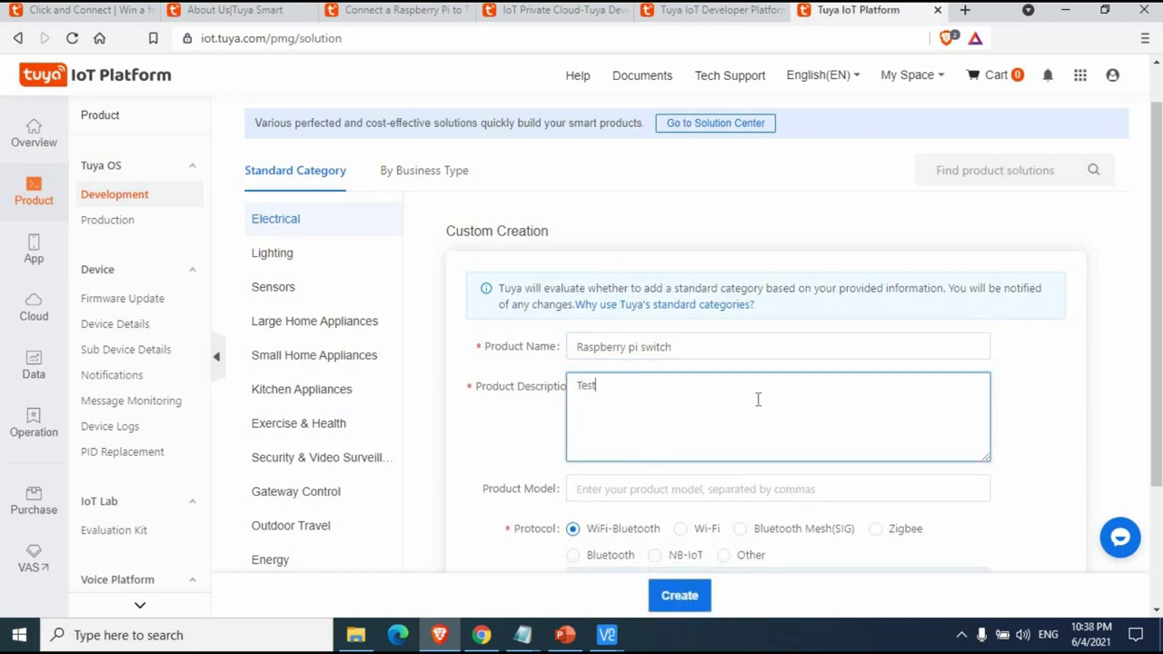
text(ing)
text(Raspberry pi switch)
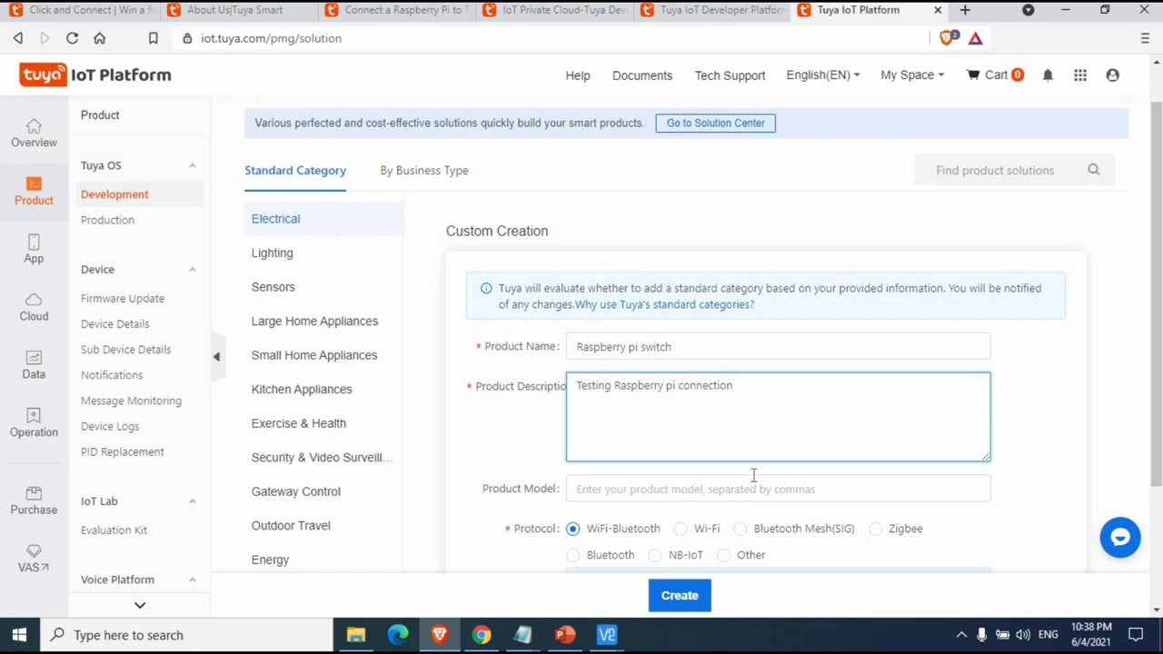
scroll(753, 475, down, 1)
click(685, 447)
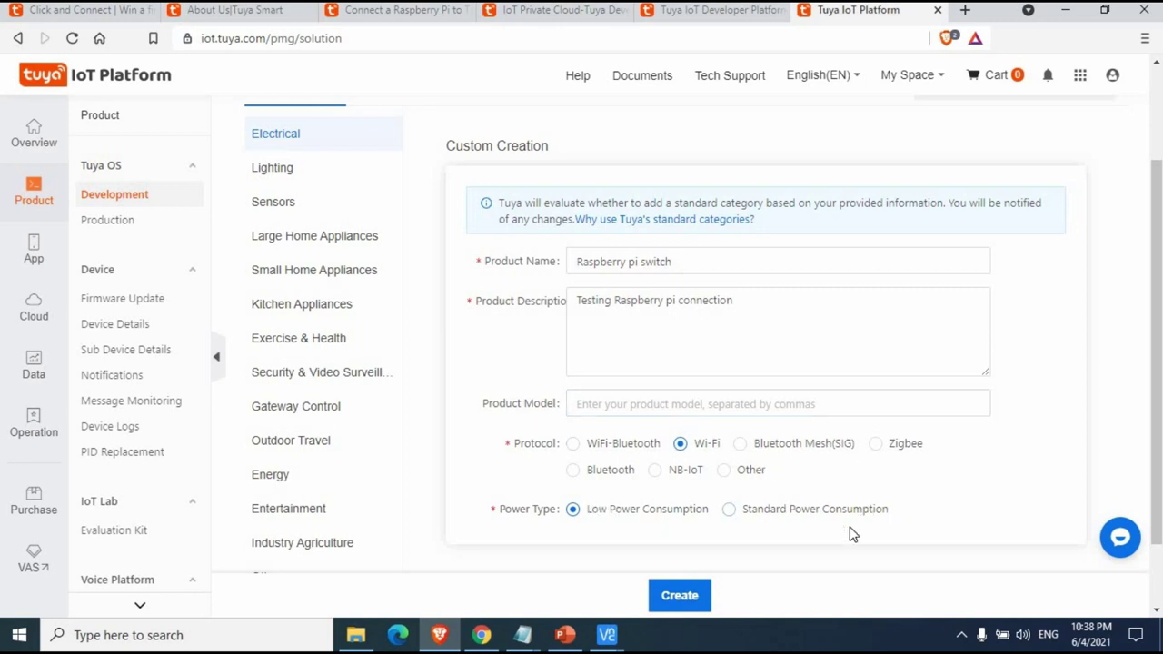
click(690, 597)
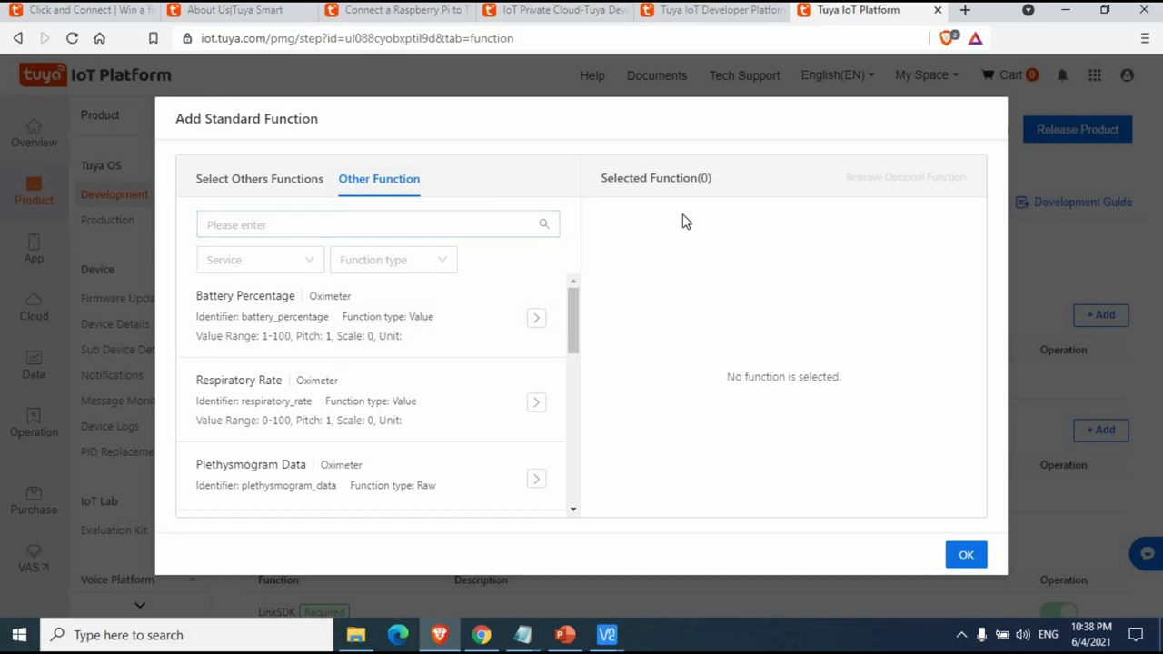
click(965, 556)
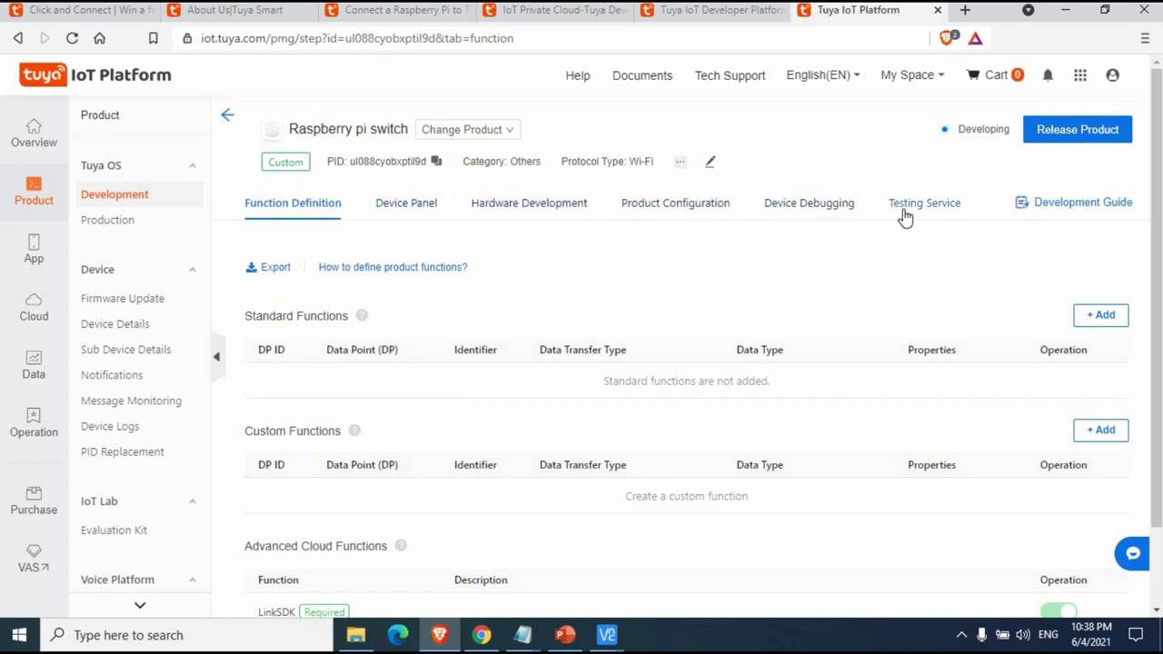
scroll(445, 342, down, 1)
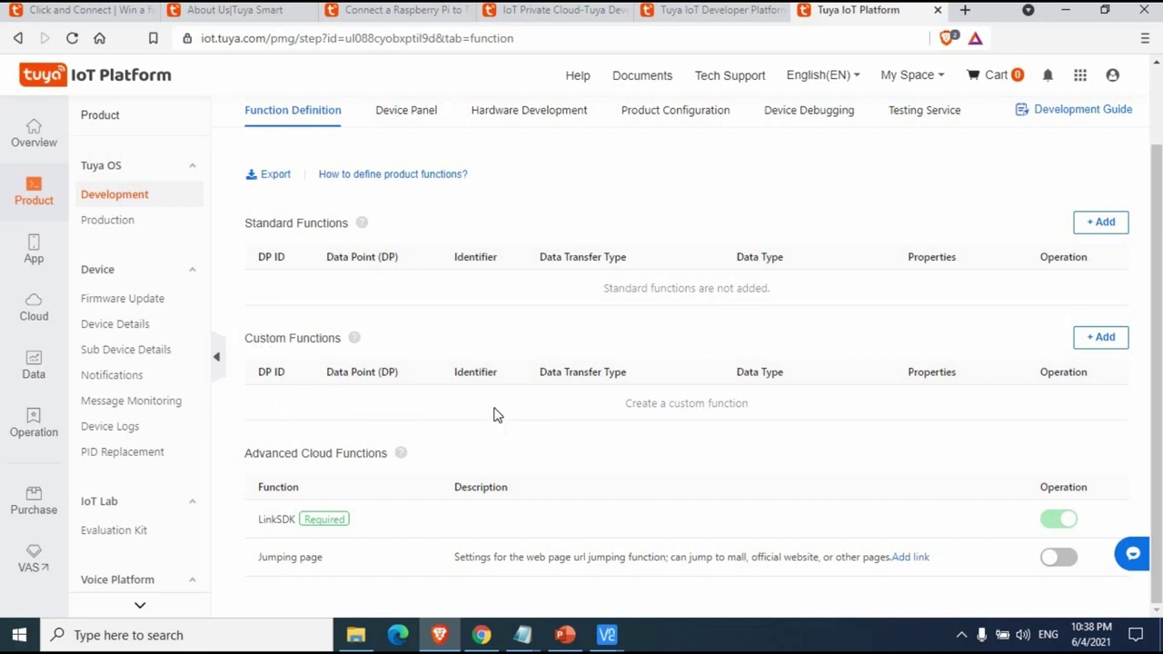
Add a custom function with DP ID 101, DP name 'switch' and identifier 'communication'
click(1112, 346)
click(846, 297)
click(871, 260)
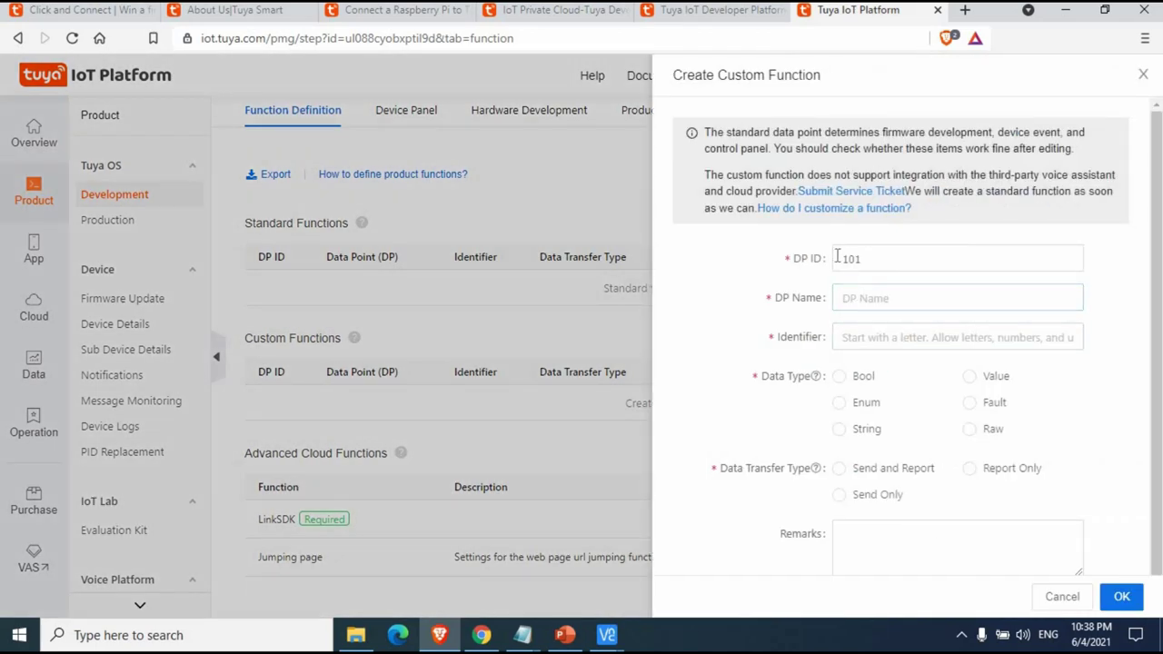
click(872, 295)
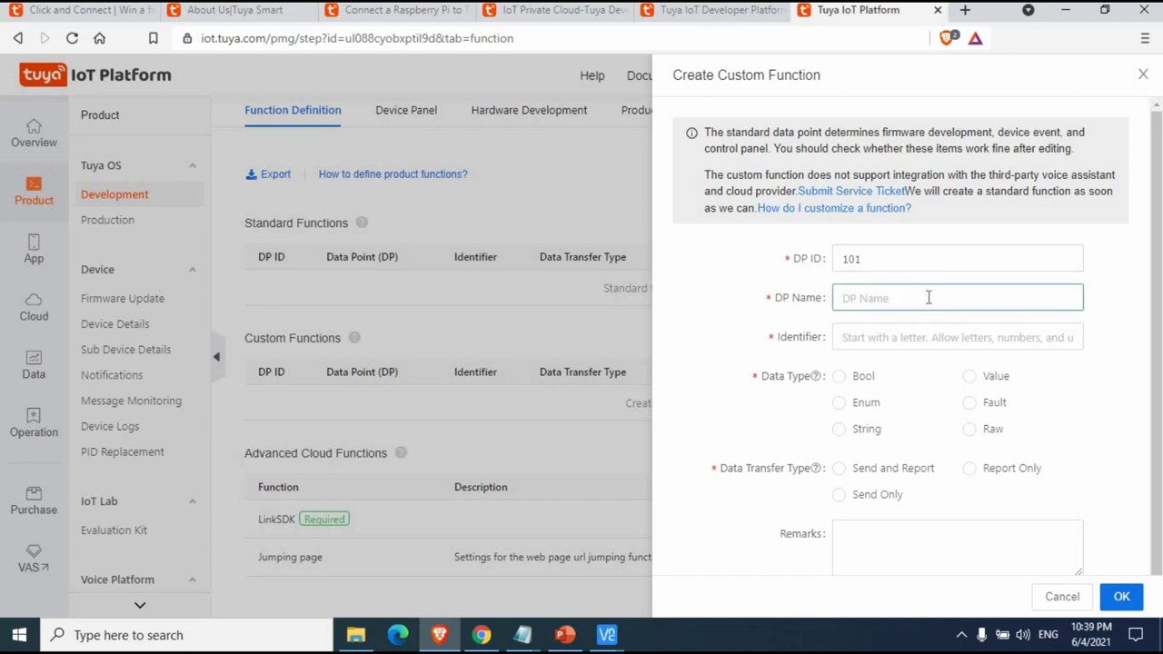
click(840, 338)
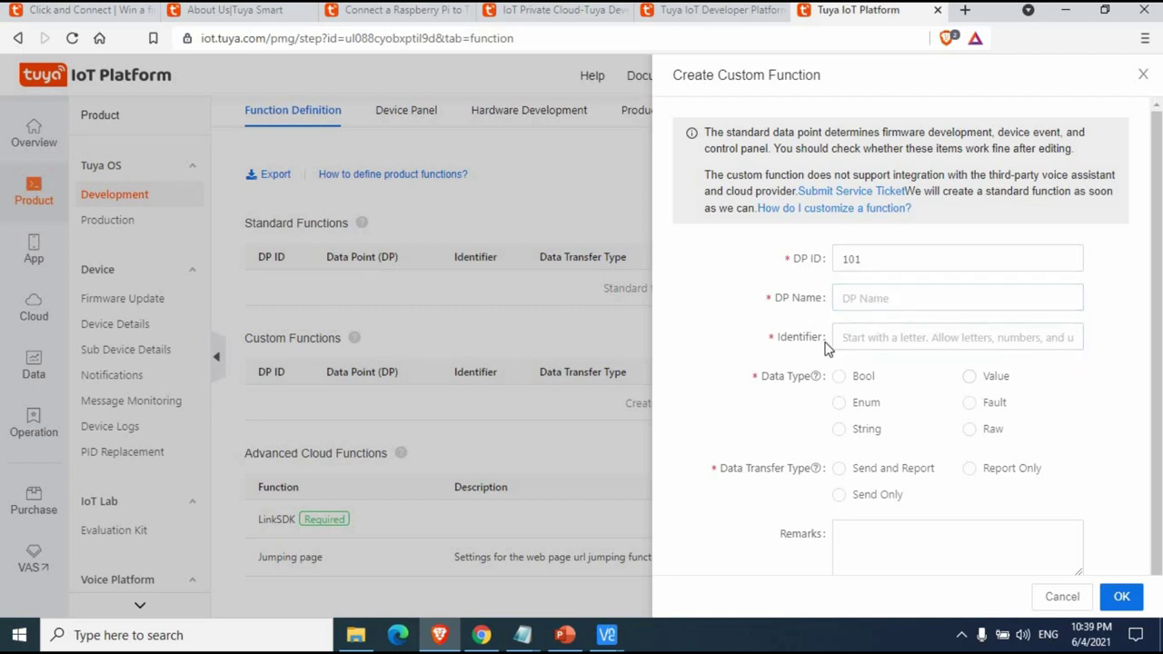
click(893, 300)
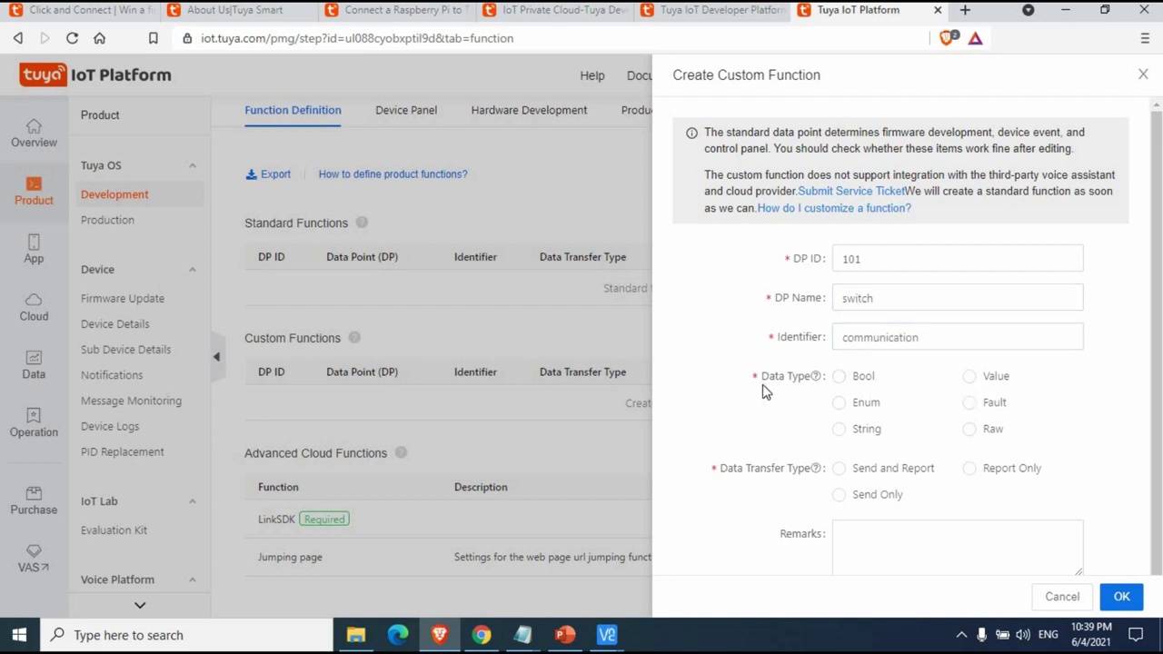
Set the function's data type to Bool and transfer type to Send and Report, then save it
mouse_move(817, 379)
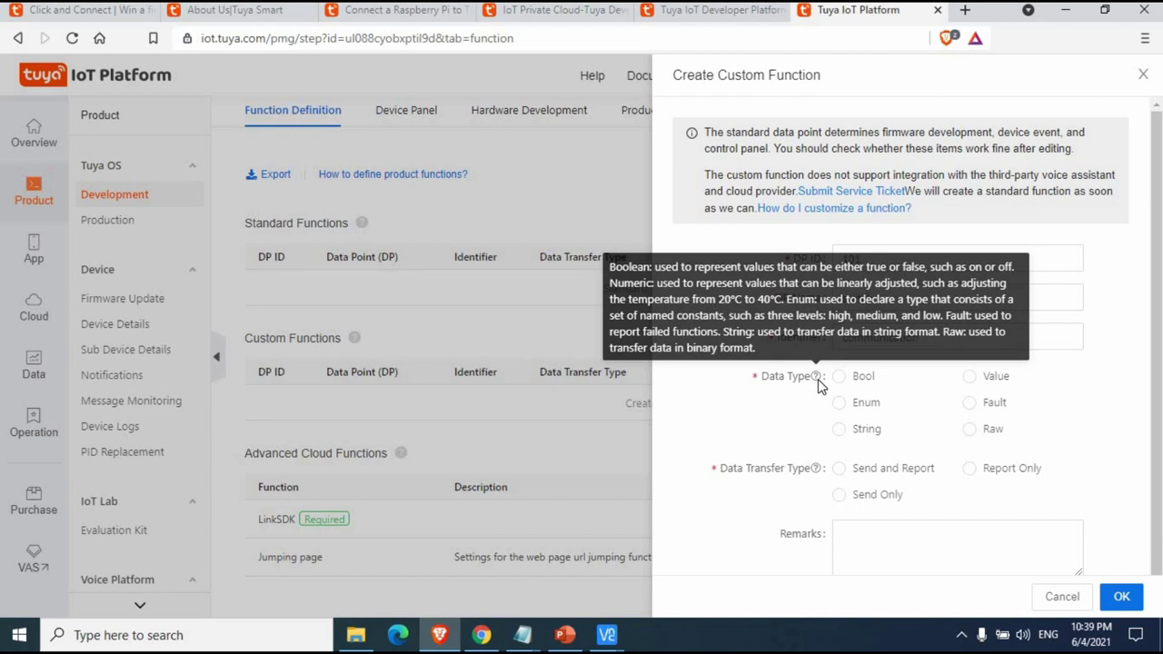
click(840, 380)
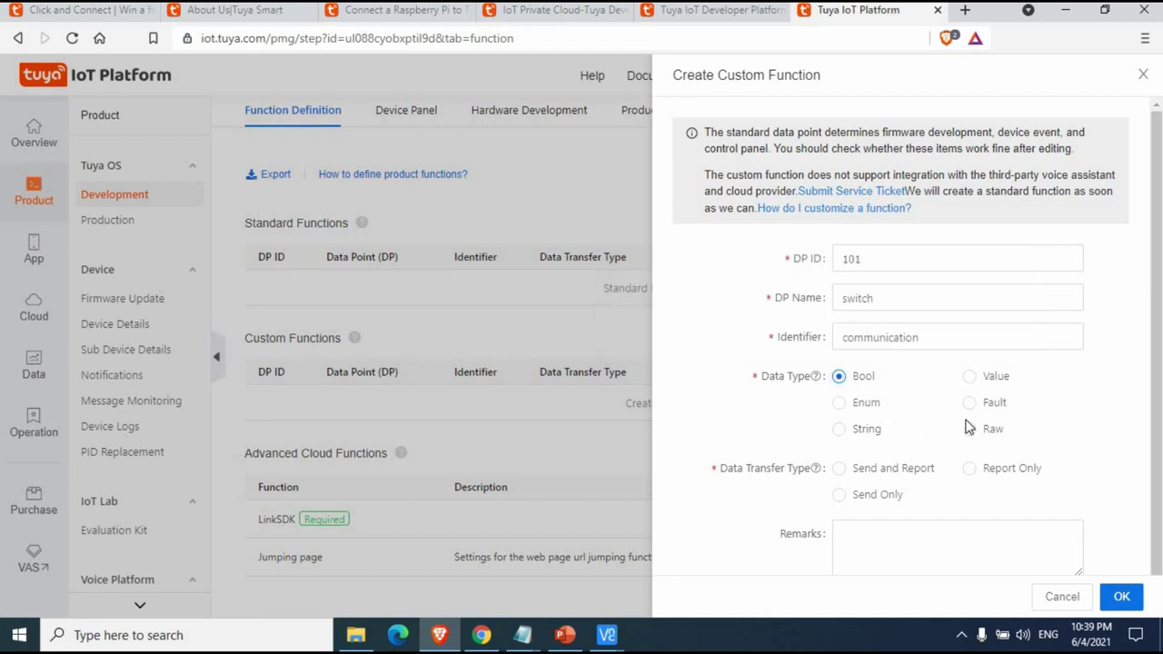
scroll(974, 427, down, 1)
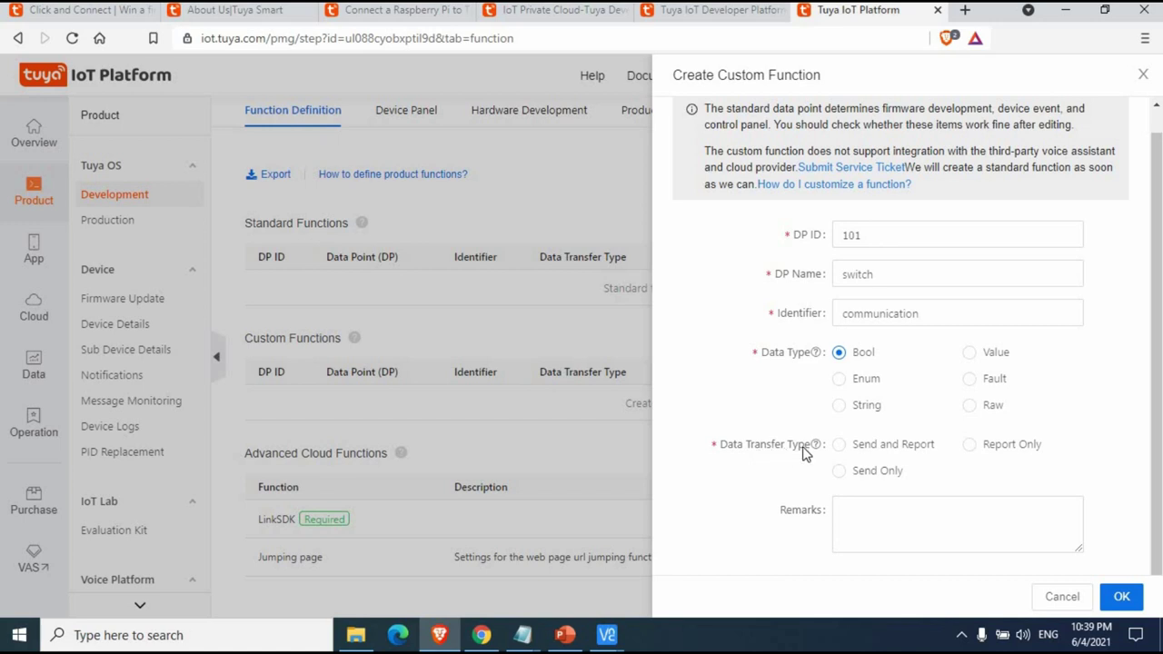
mouse_move(815, 451)
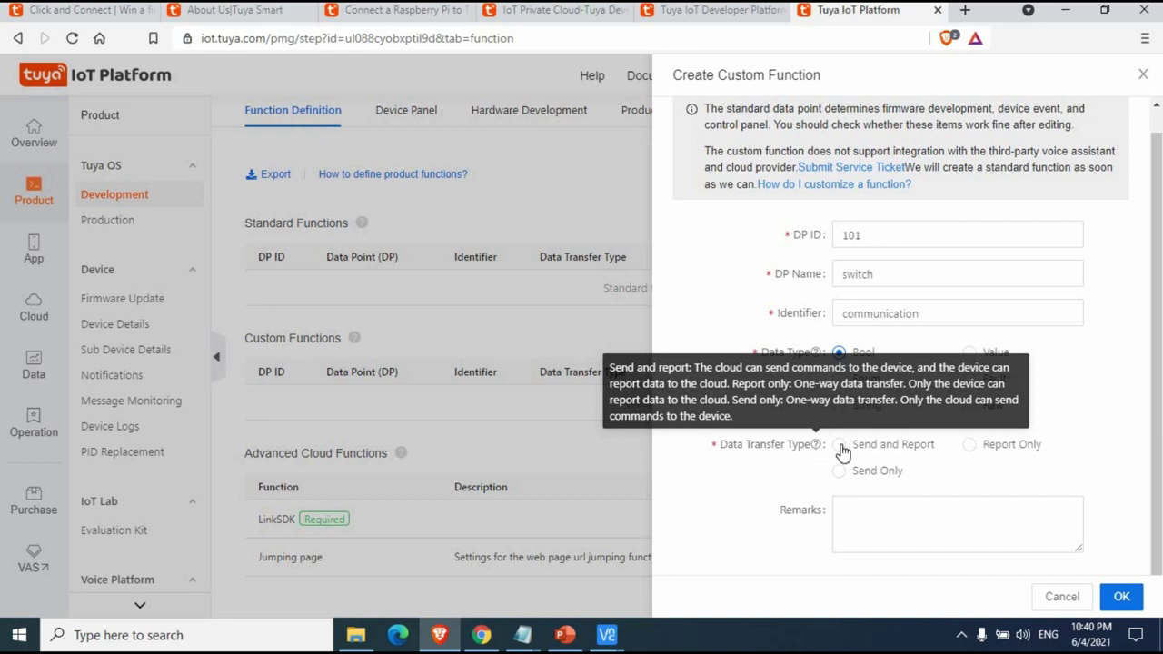
click(838, 445)
click(933, 516)
click(1121, 596)
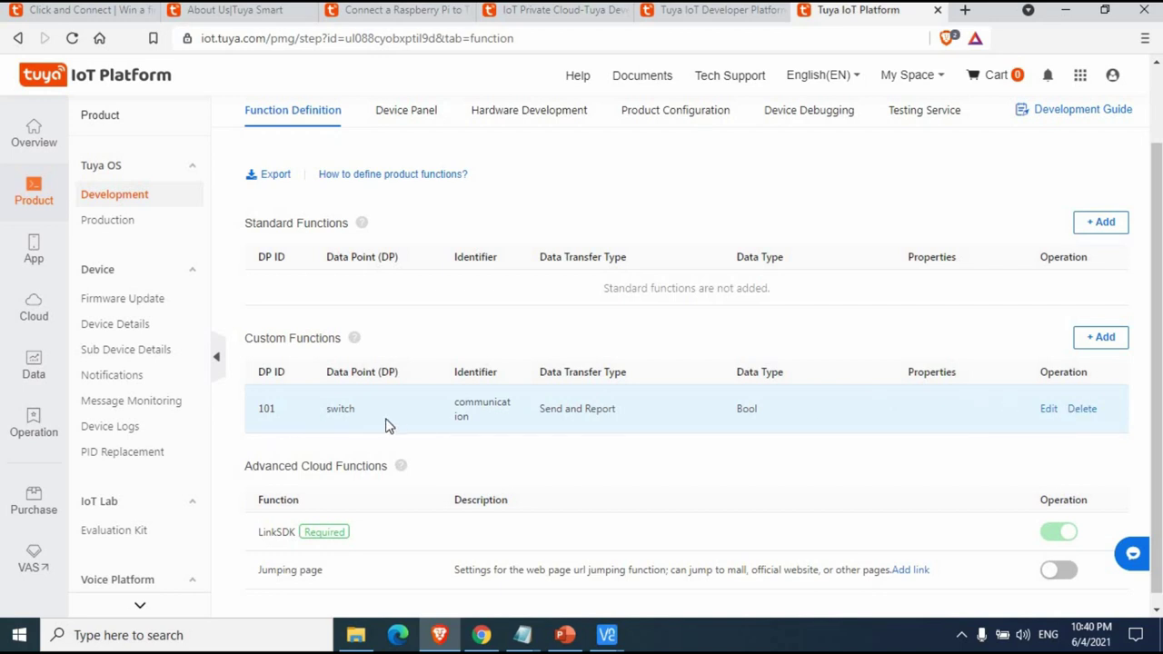
scroll(353, 215, up, 1)
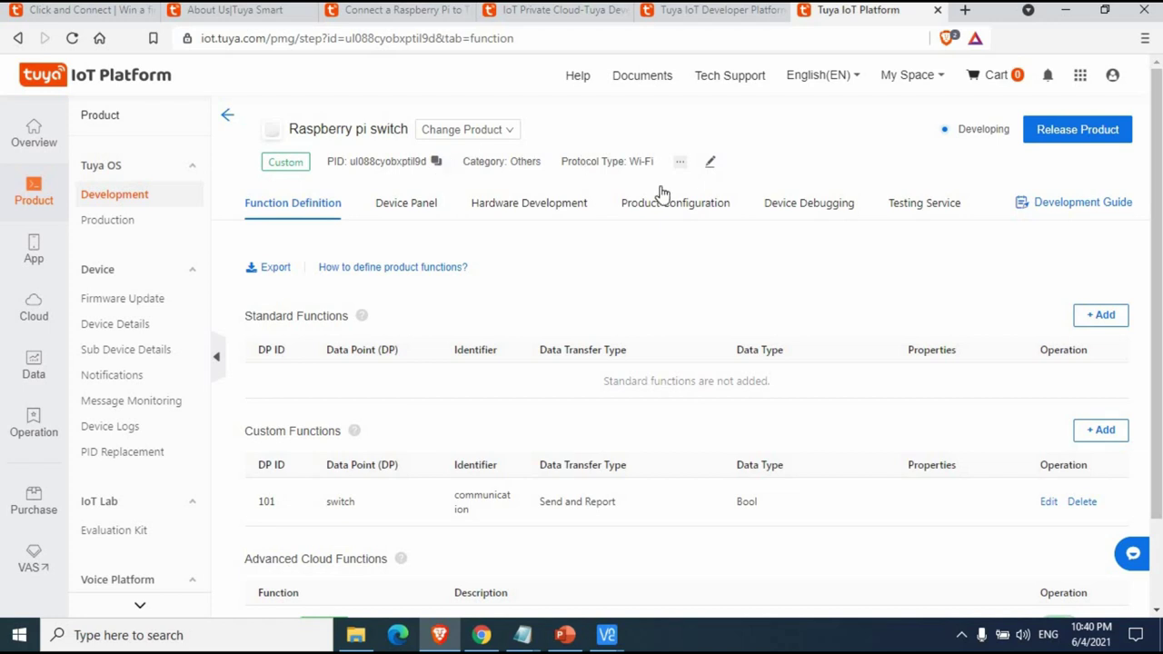
On the Device Panel tab, select the Debug UI debugging panel under Other Panels
click(427, 207)
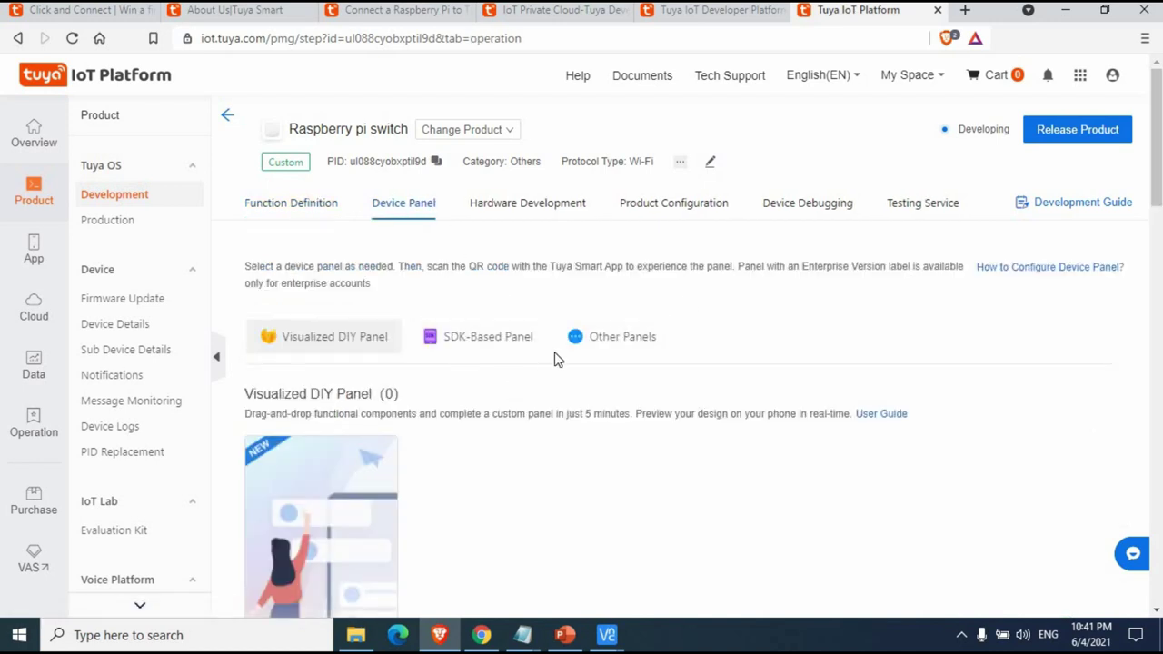
scroll(470, 372, down, 3)
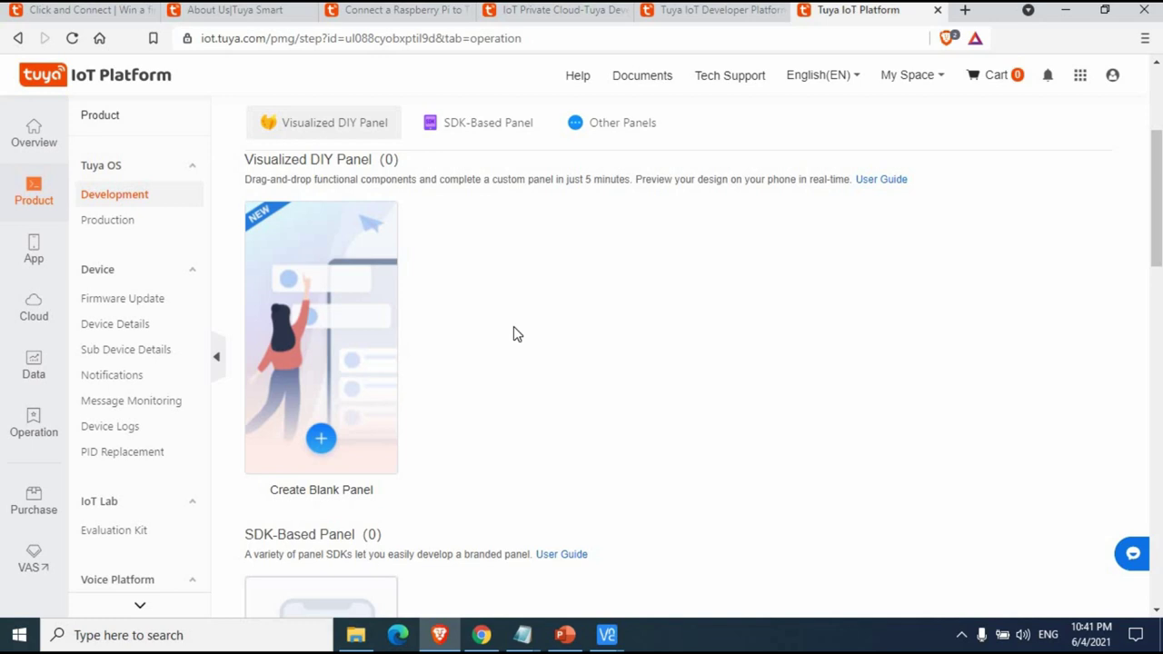
scroll(513, 335, down, 2)
scroll(454, 320, down, 2)
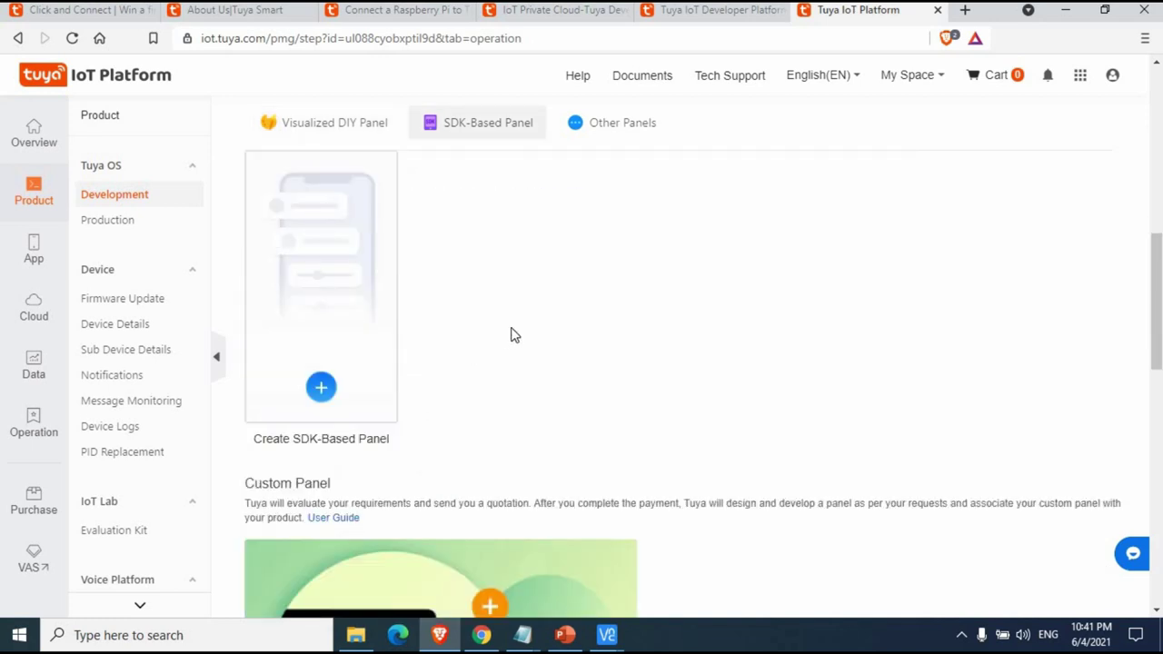
scroll(513, 362, up, 3)
scroll(511, 360, down, 8)
scroll(470, 376, down, 4)
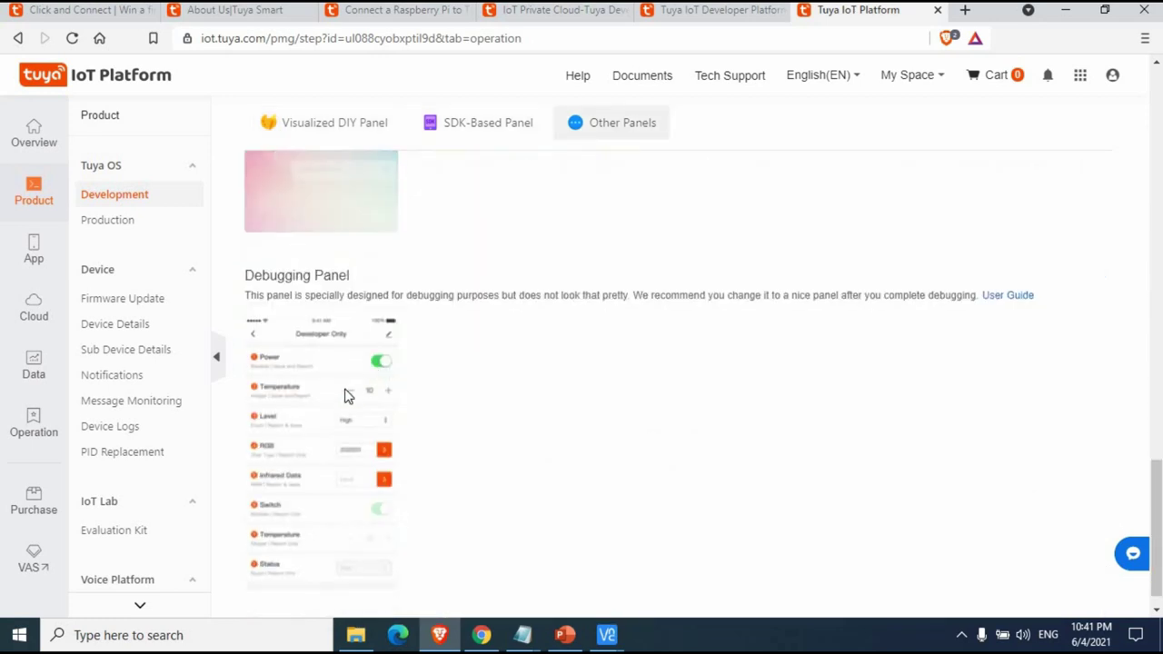
mouse_move(326, 581)
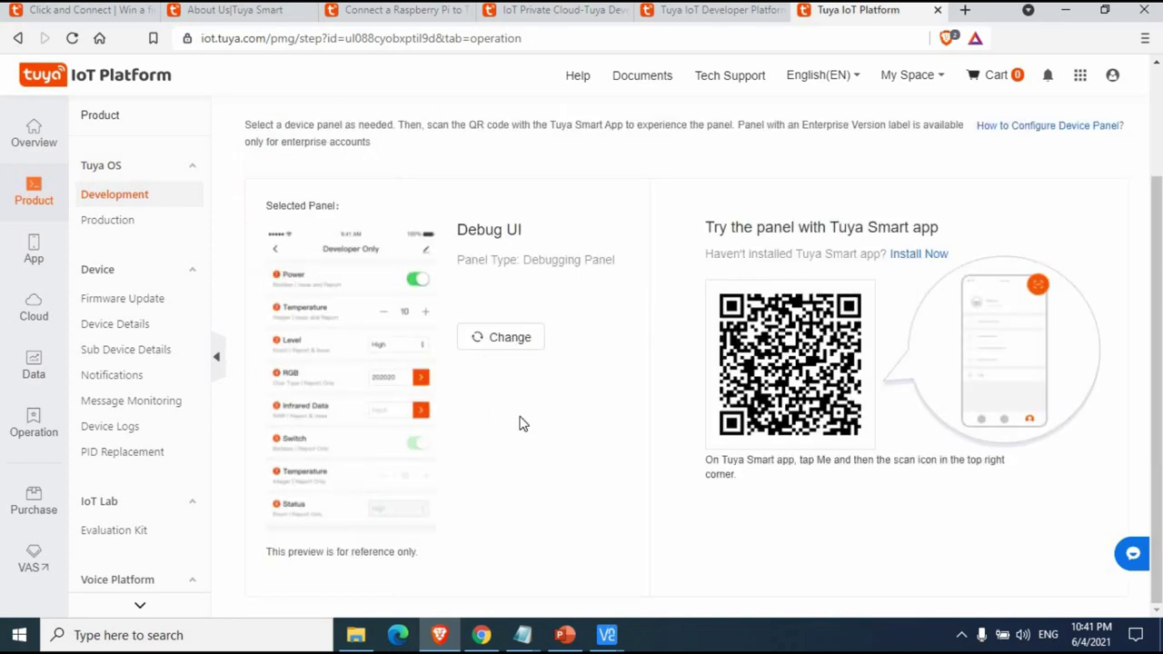
scroll(655, 383, up, 1)
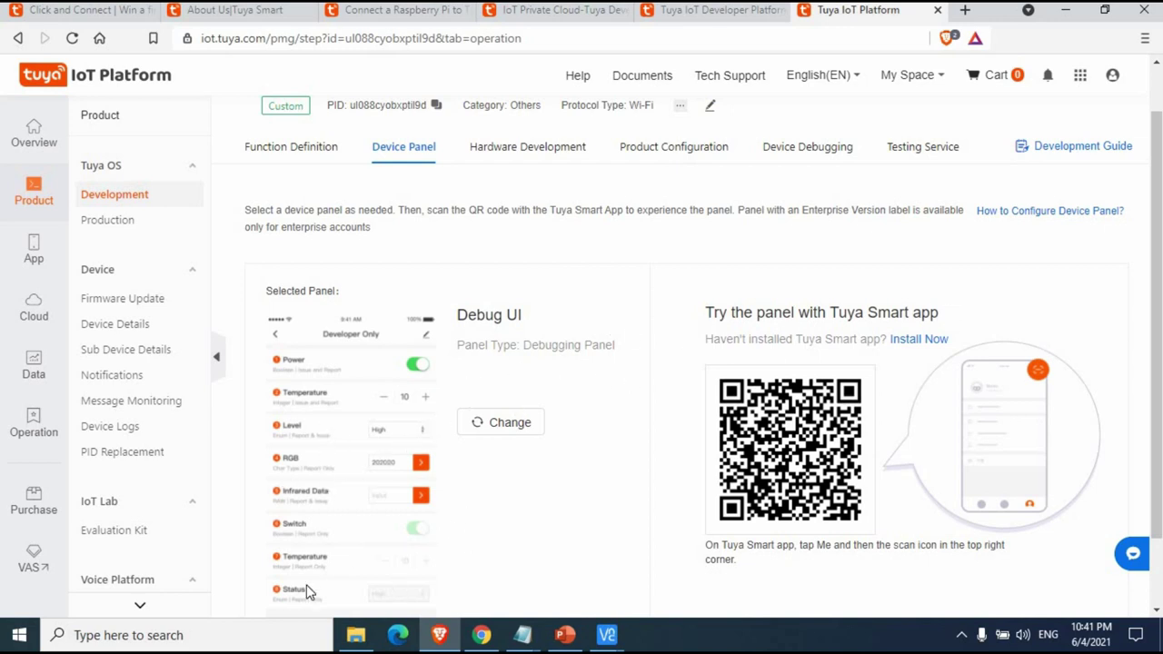
scroll(437, 520, up, 1)
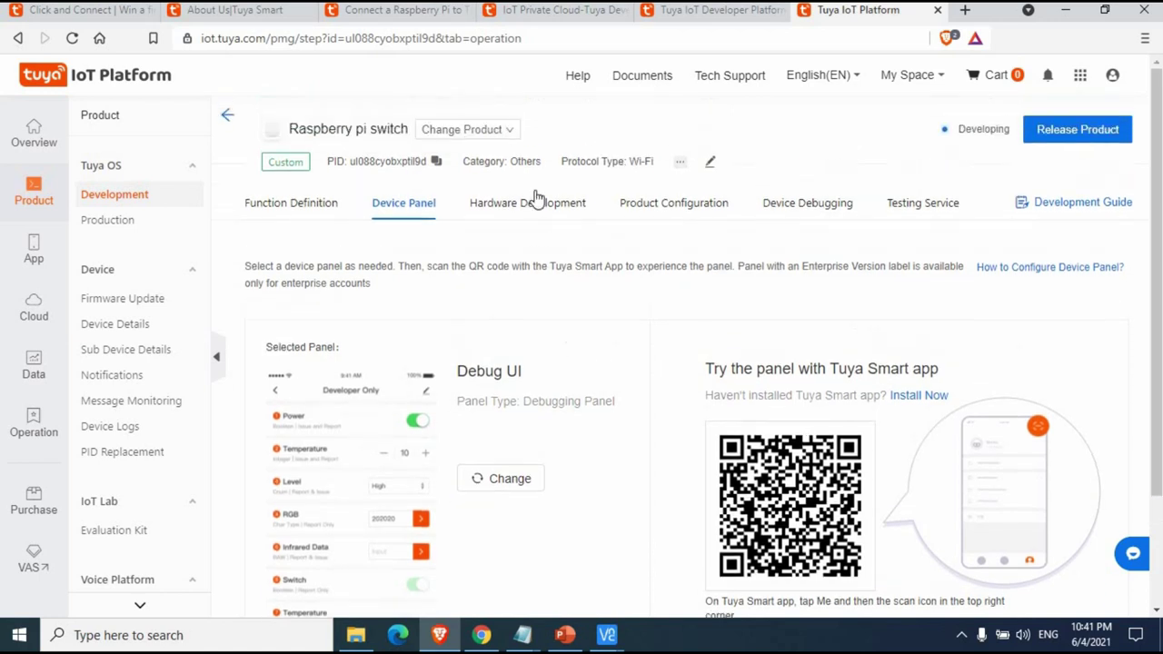
In Hardware Development, choose Self-developed Module SDK with General CPU chipset and cross-platform OS
click(550, 203)
click(329, 364)
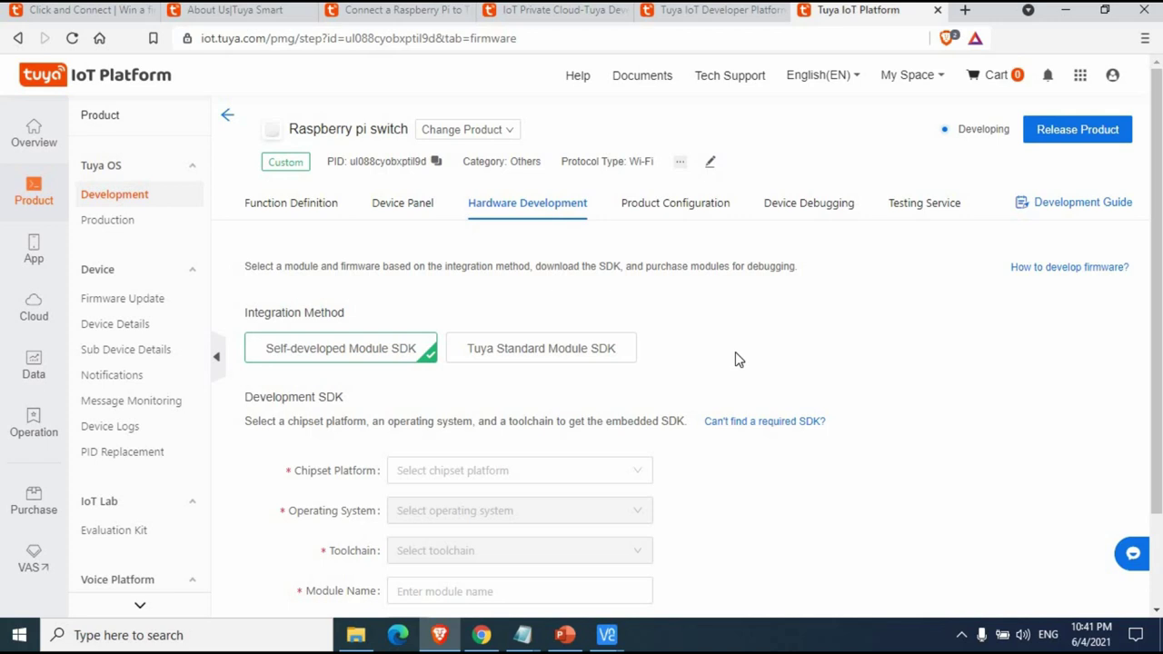
scroll(581, 363, down, 1)
click(443, 385)
click(461, 418)
click(473, 425)
click(477, 454)
Set the toolchain to cross-complier, name the module 'test', and confirm the module
click(477, 465)
click(473, 498)
click(483, 504)
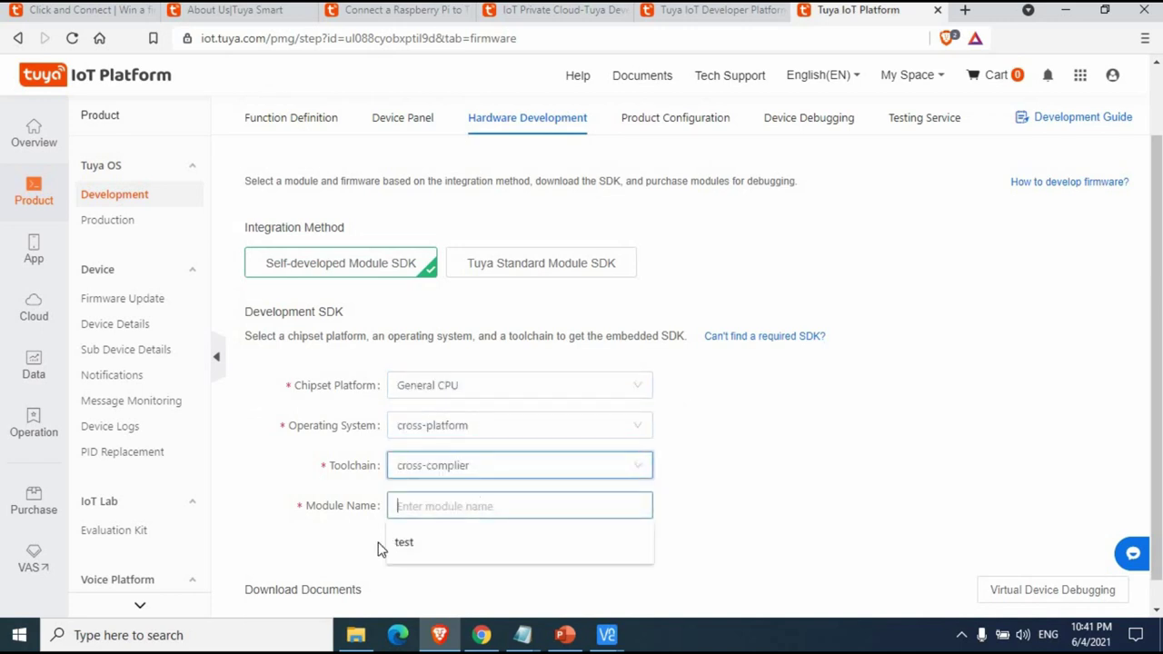
click(427, 545)
click(769, 470)
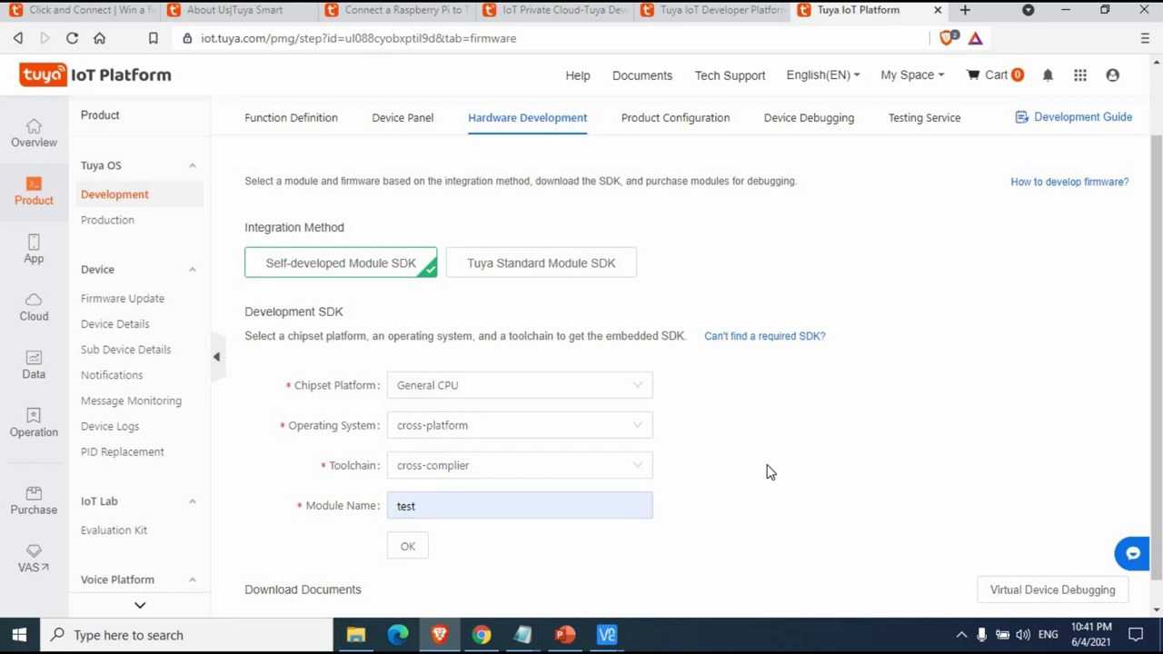
scroll(768, 471, down, 1)
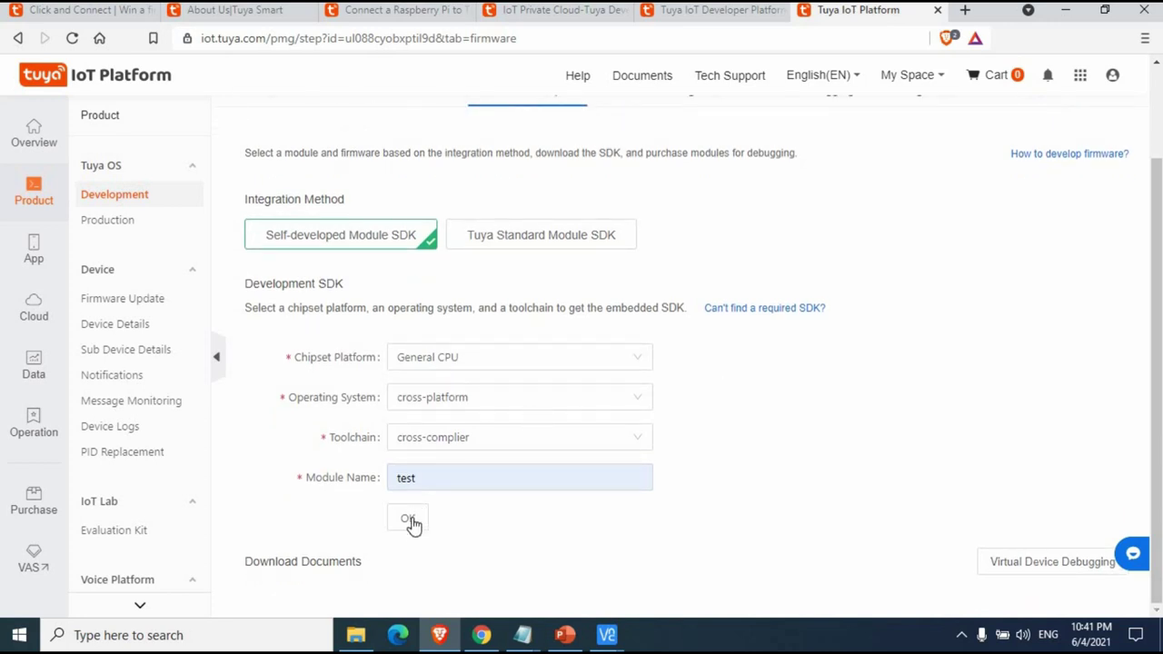
key(Return)
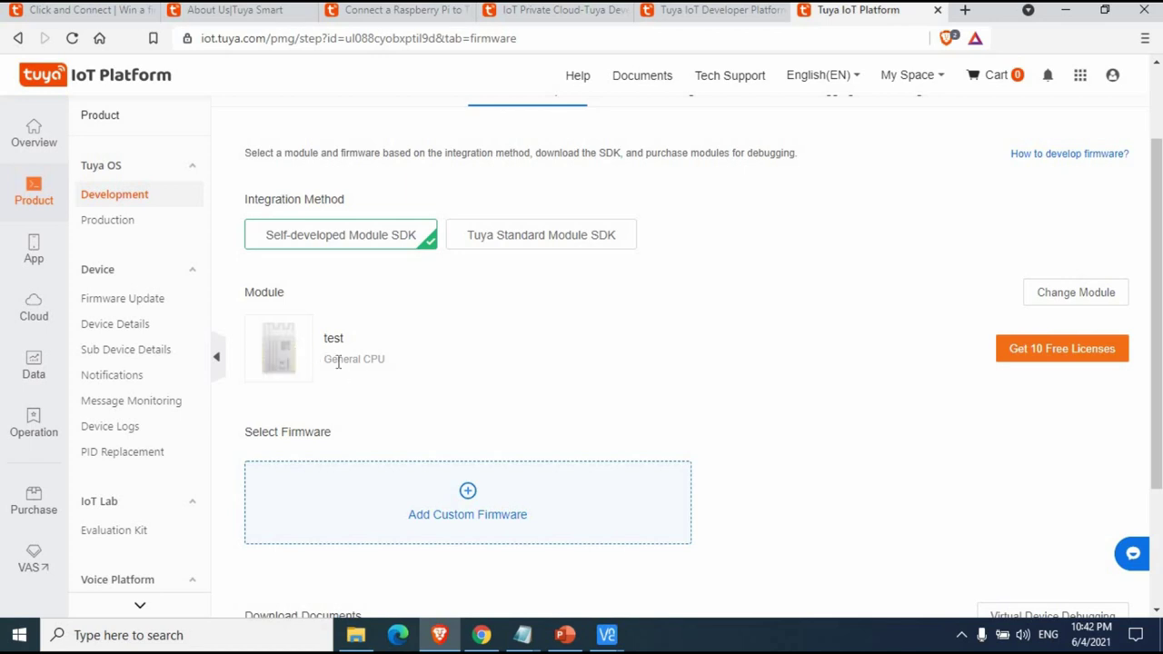
scroll(724, 314, down, 2)
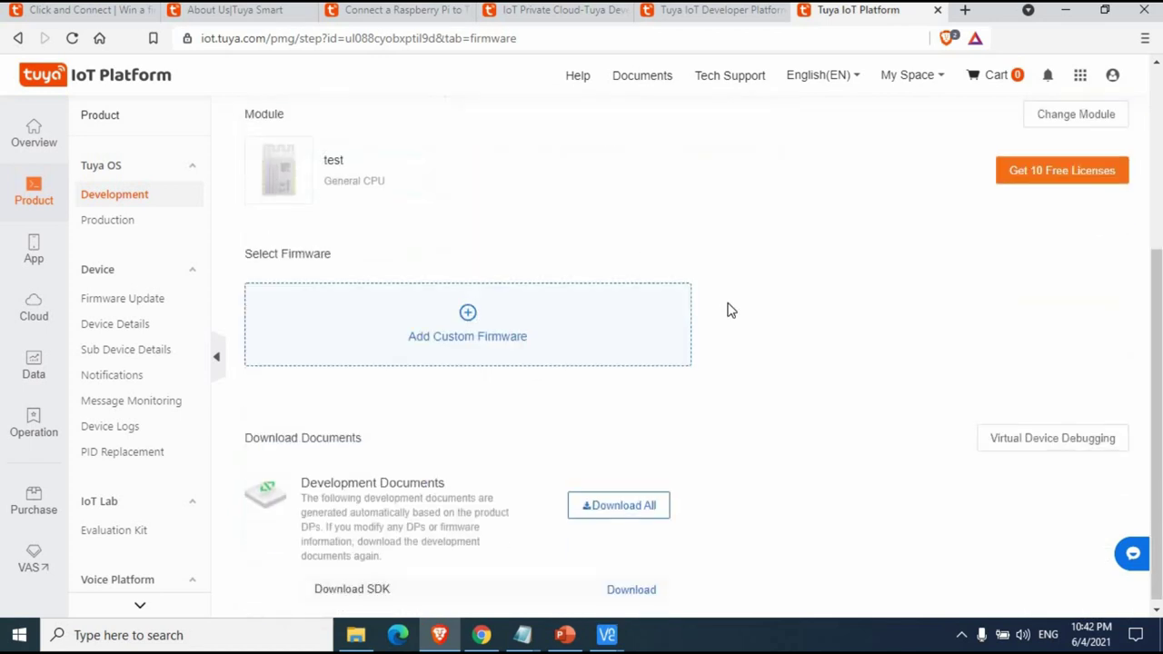
Open the tuya-iot-link-sdk-embedded-c GitHub repository and scroll its README to Get started
click(641, 588)
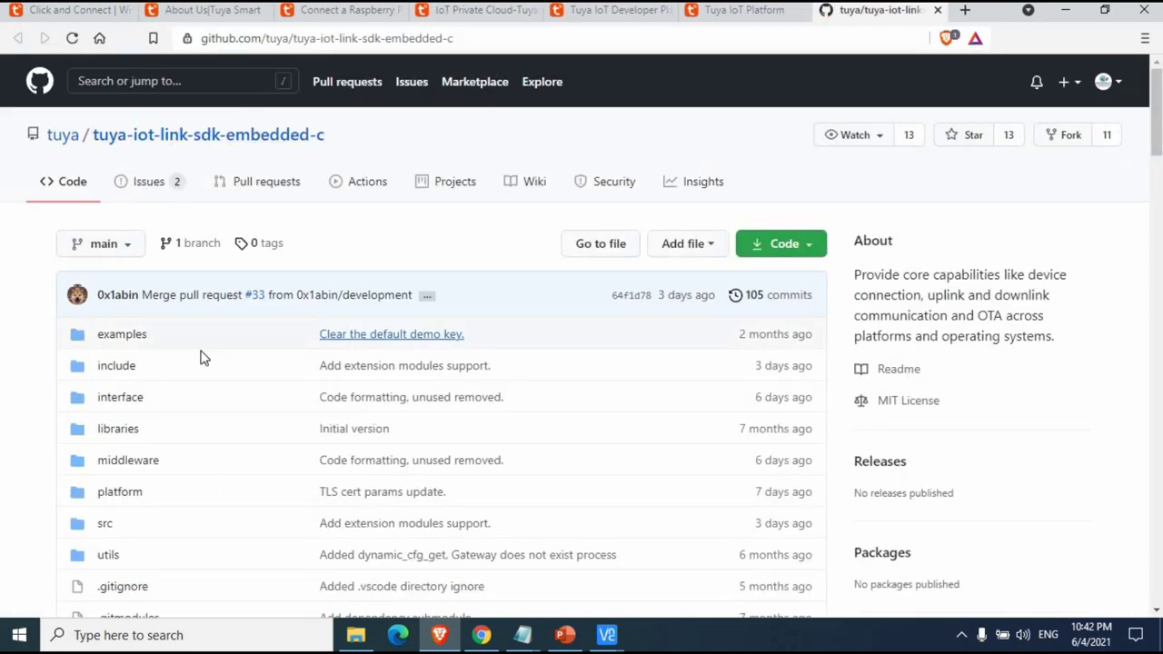
scroll(300, 509, down, 5)
scroll(300, 509, down, 7)
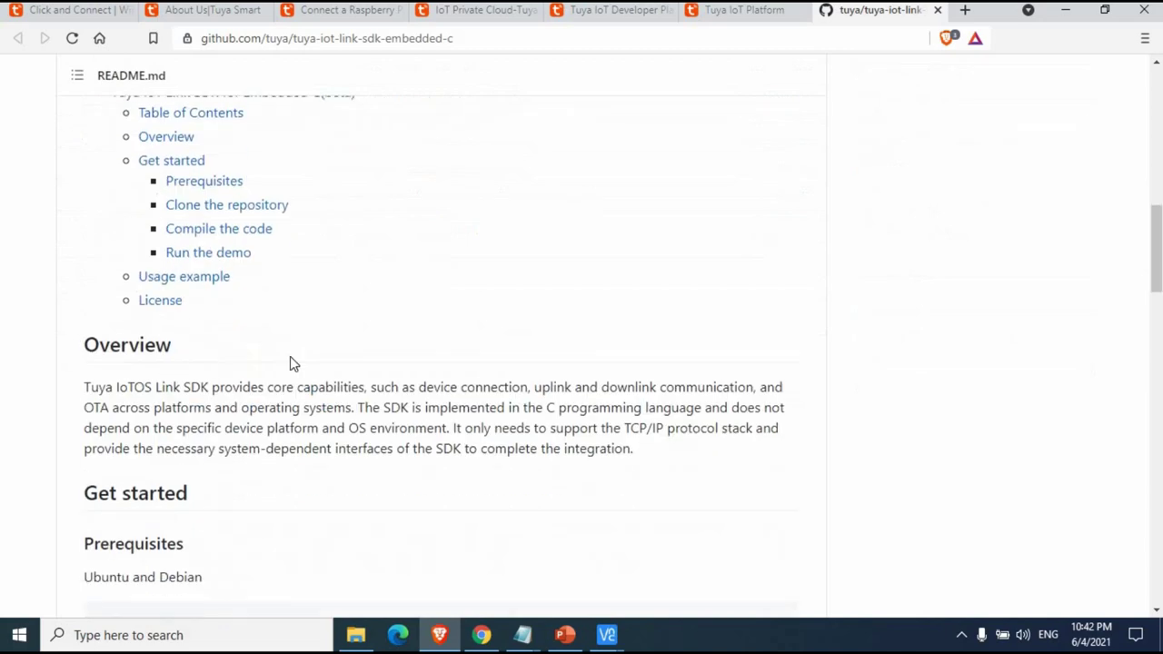
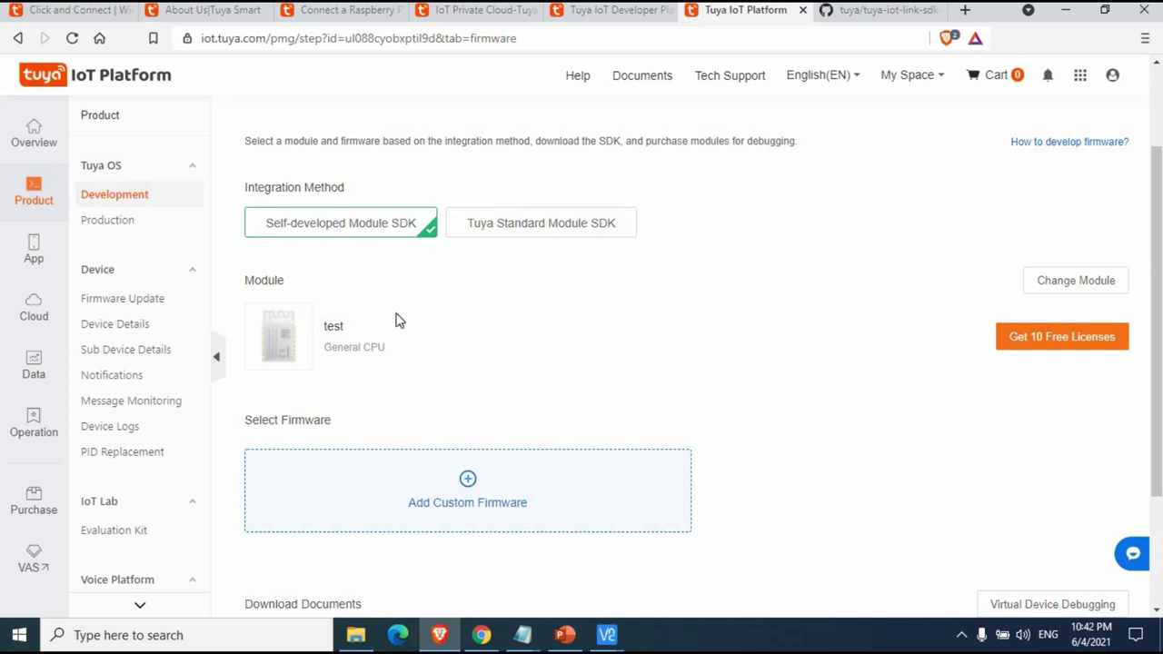
Scroll back to the top of the Hardware Development page once the self-developed SDK and test module are set
scroll(509, 309, up, 2)
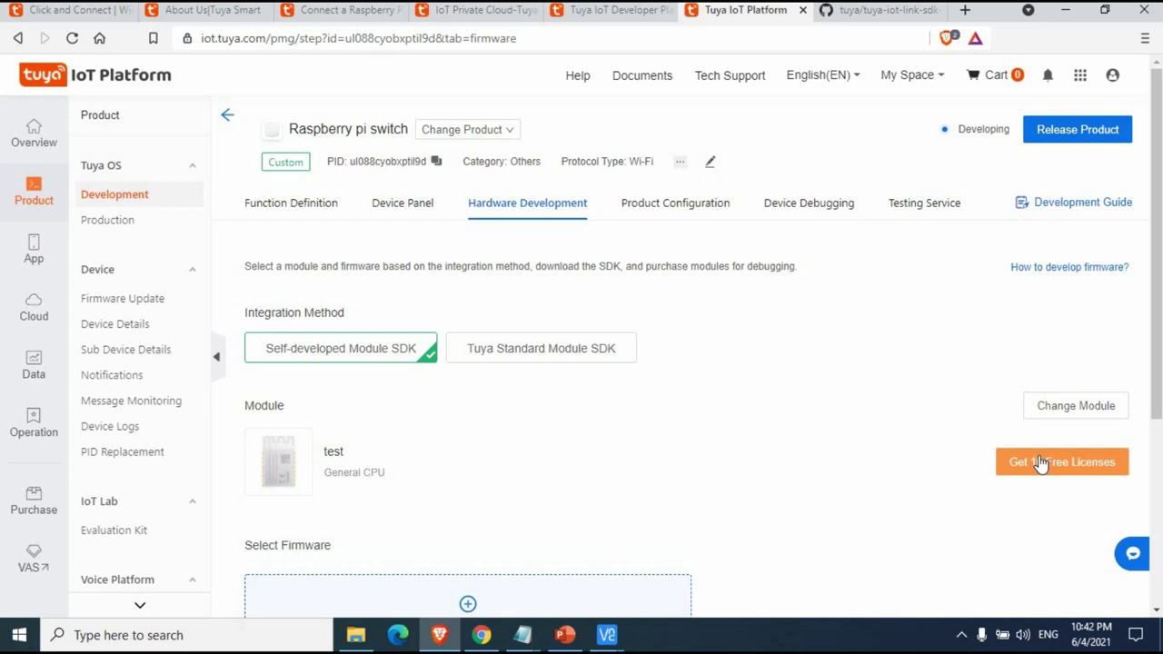
Order the 10 free Generic Licenses for the Raspberry pi switch, delivered as a License List
click(1041, 463)
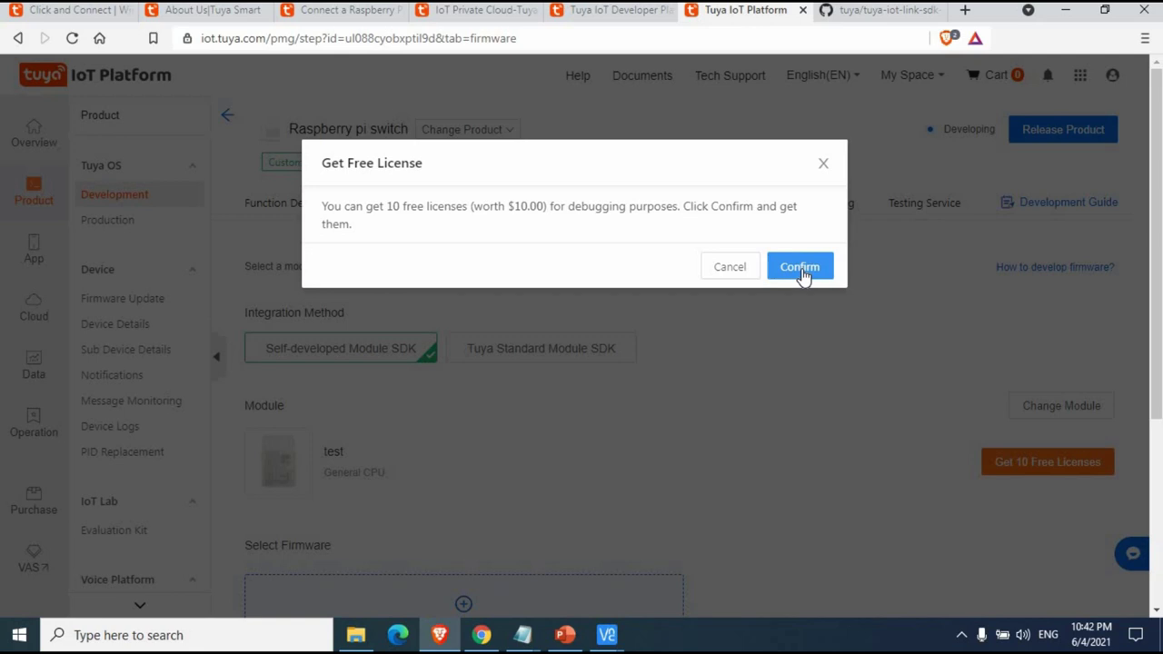
click(800, 267)
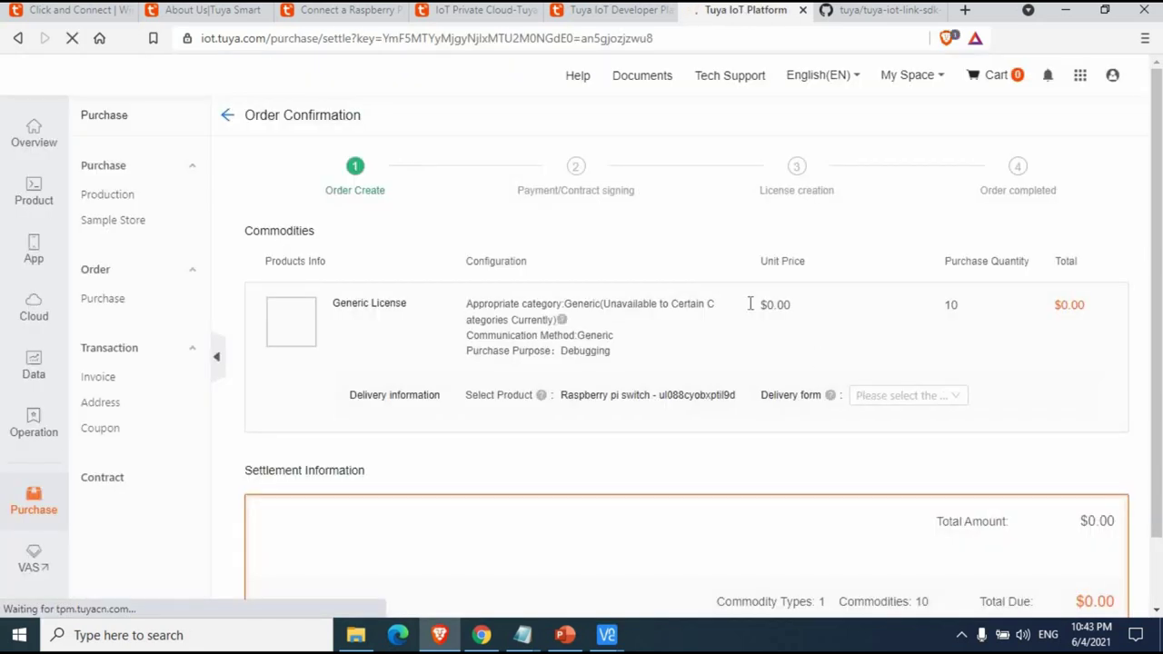
scroll(863, 385, down, 2)
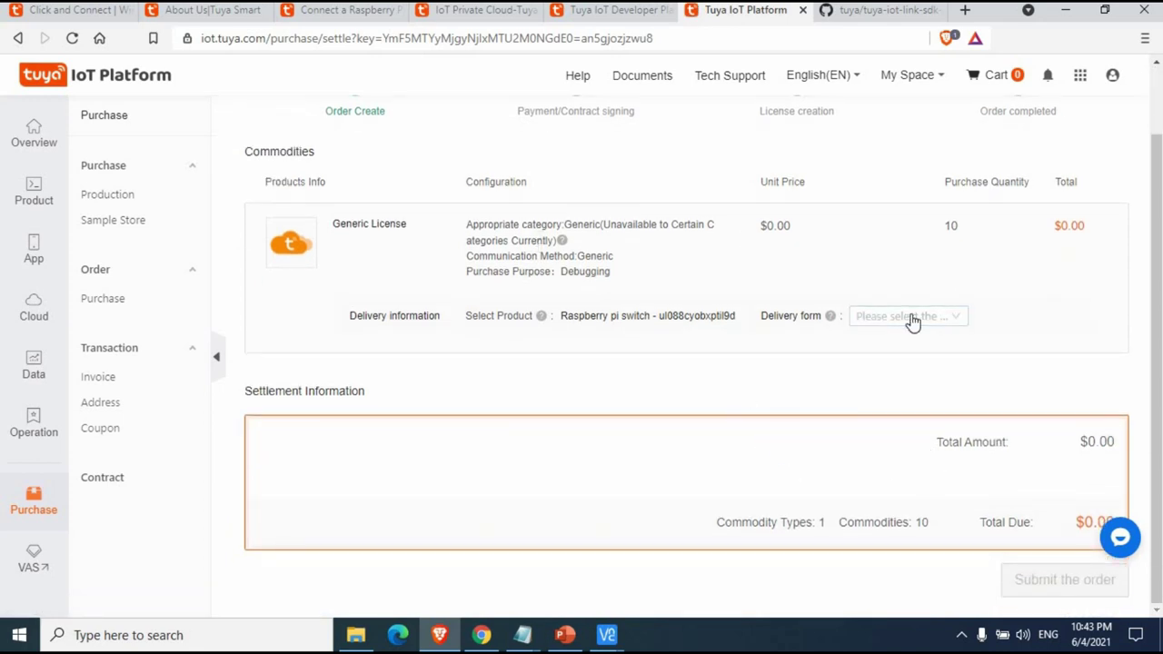
click(938, 326)
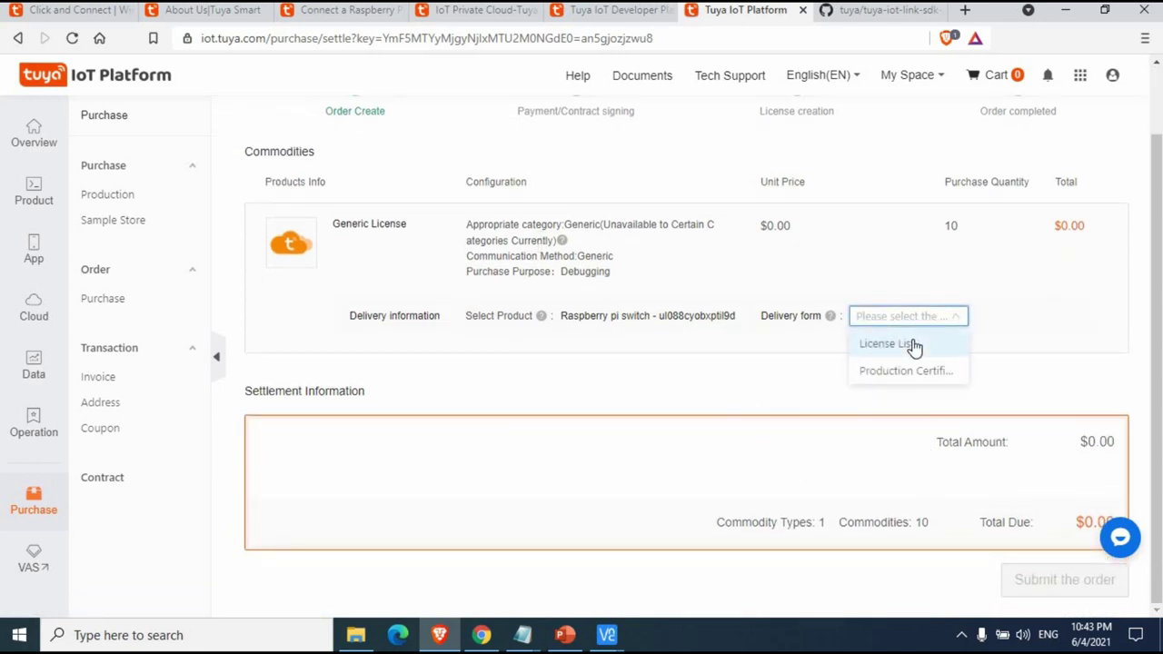
click(913, 345)
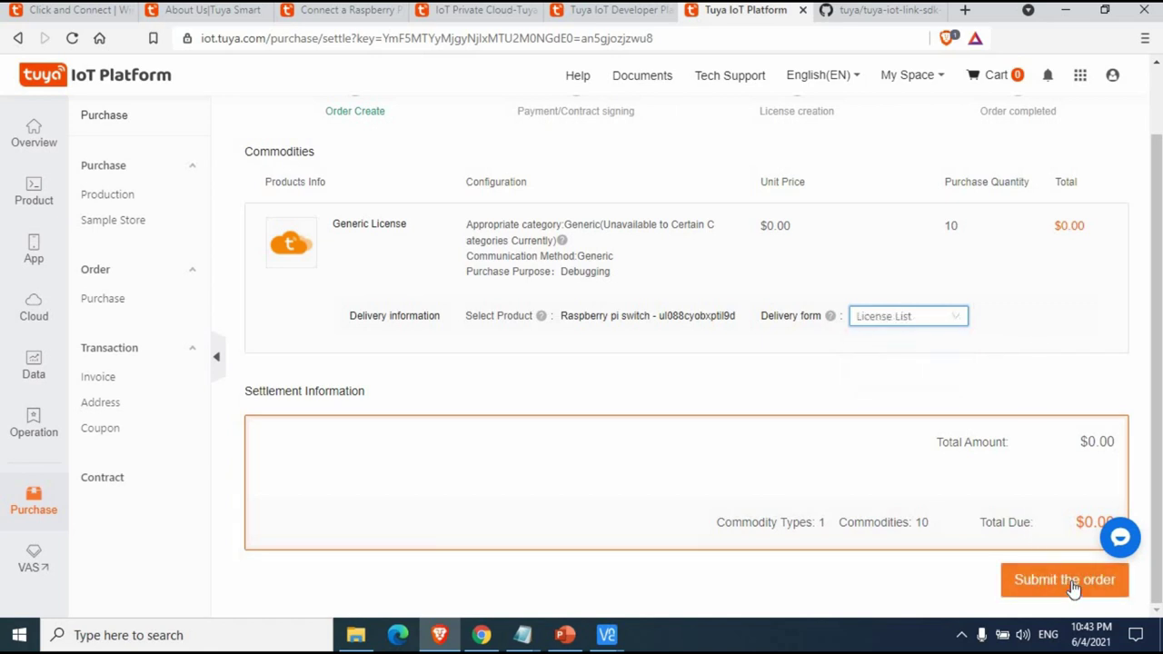
click(1071, 581)
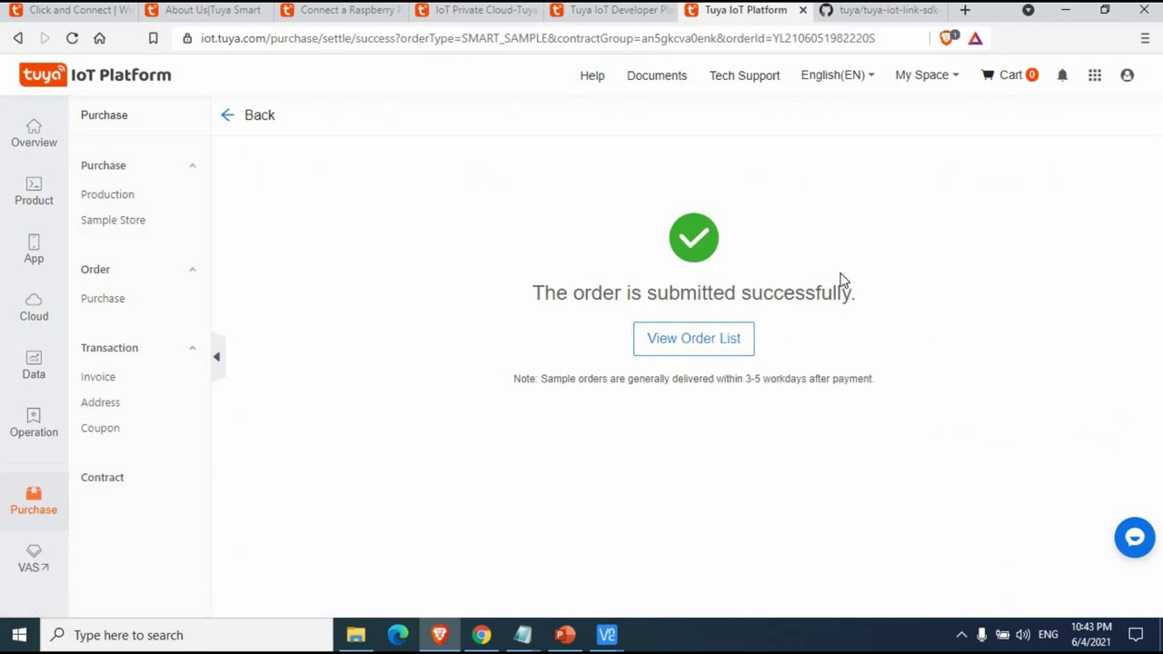
Confirm the license order reads Order completed, then return to Product > Development past the popups
click(693, 339)
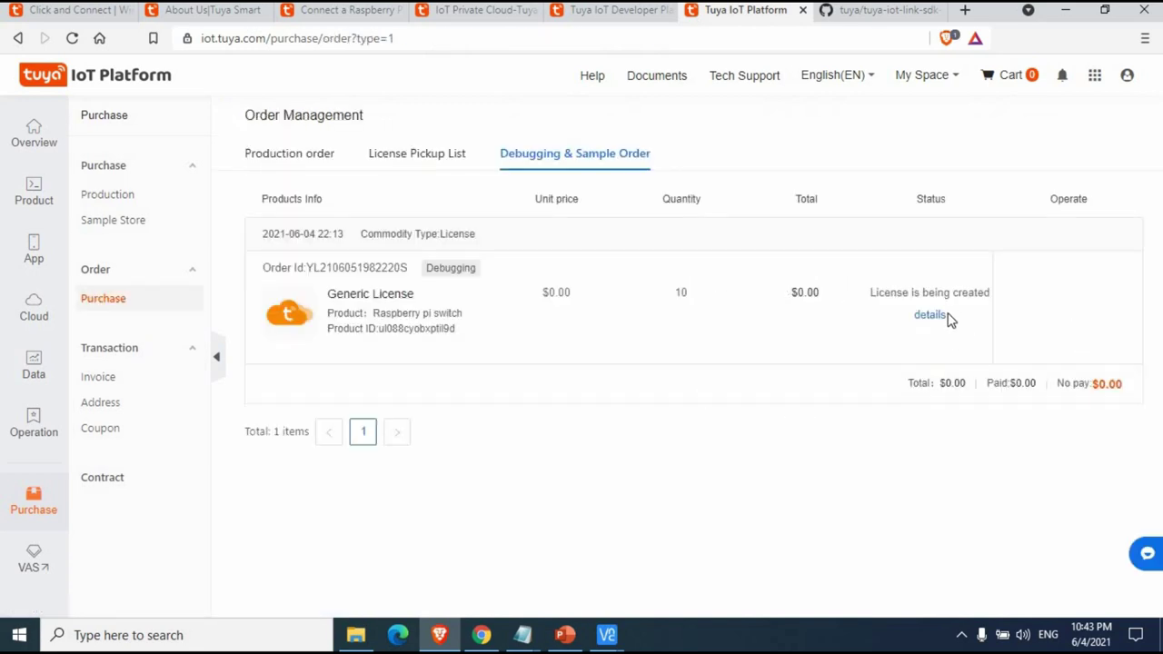
click(72, 38)
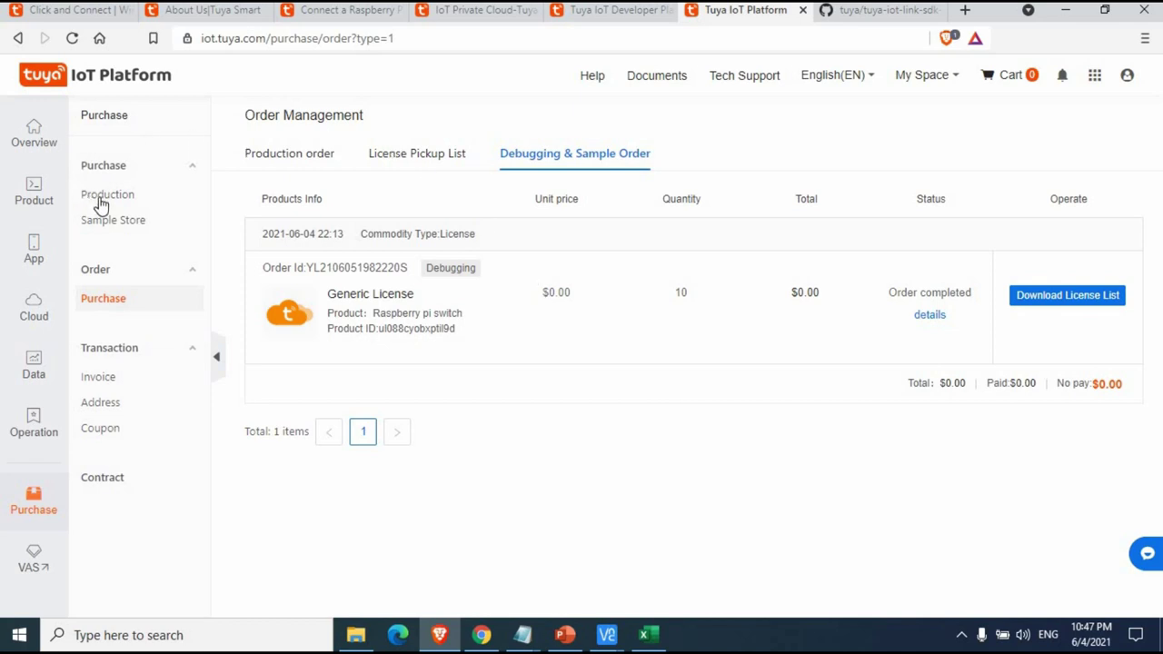
mouse_move(33, 187)
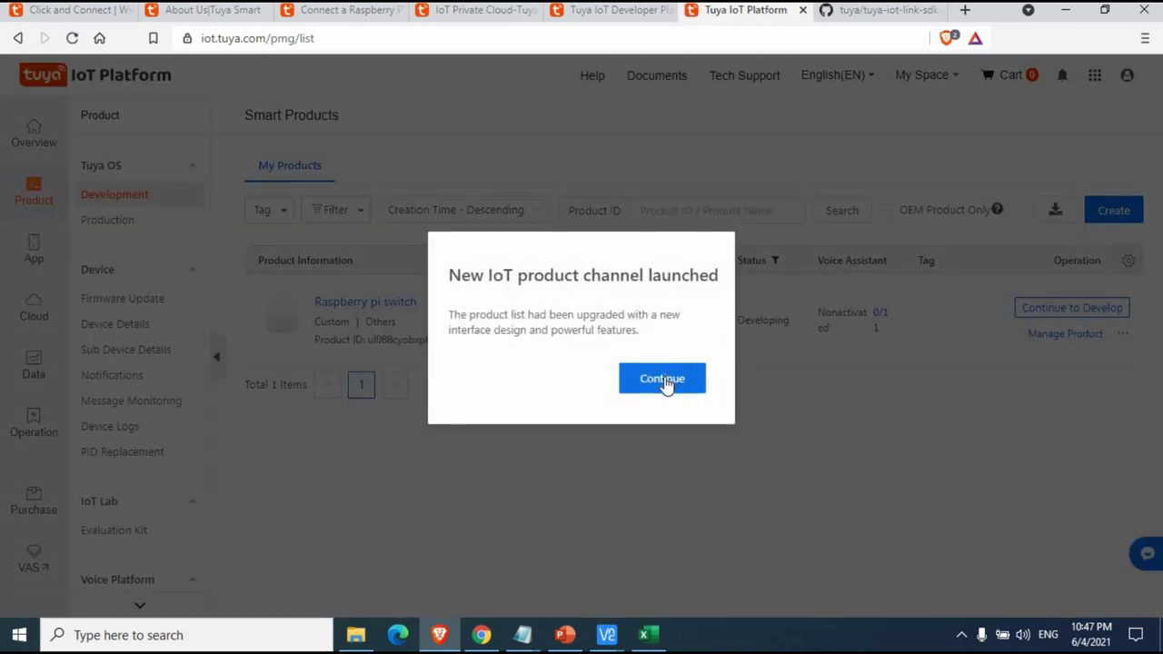
click(662, 380)
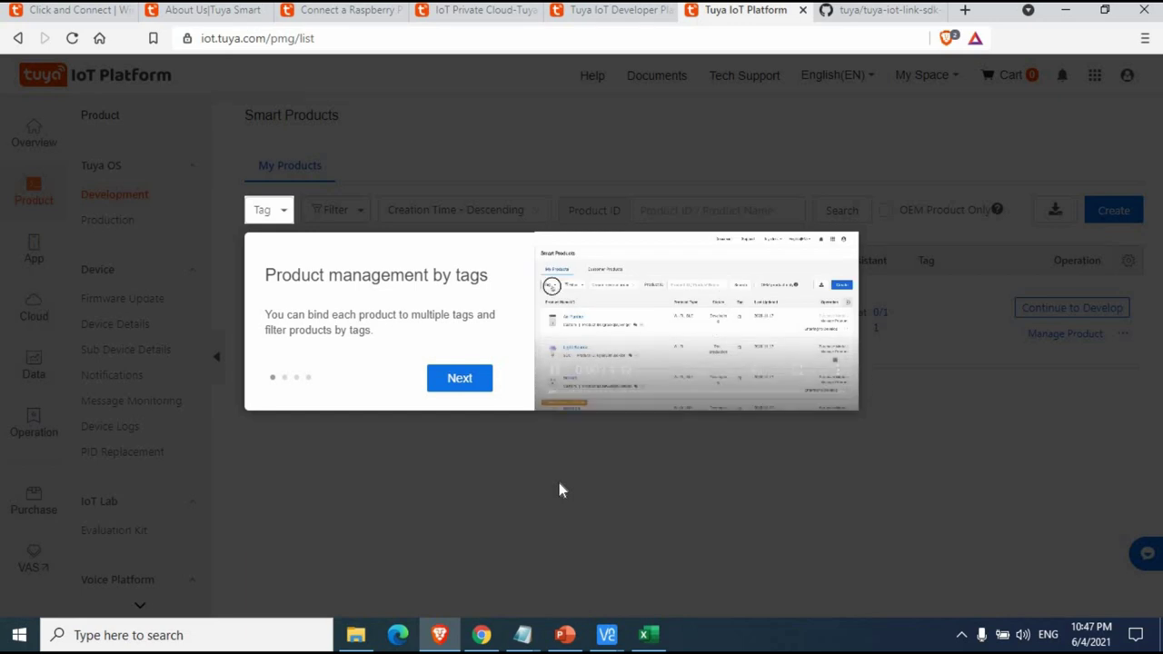
click(575, 445)
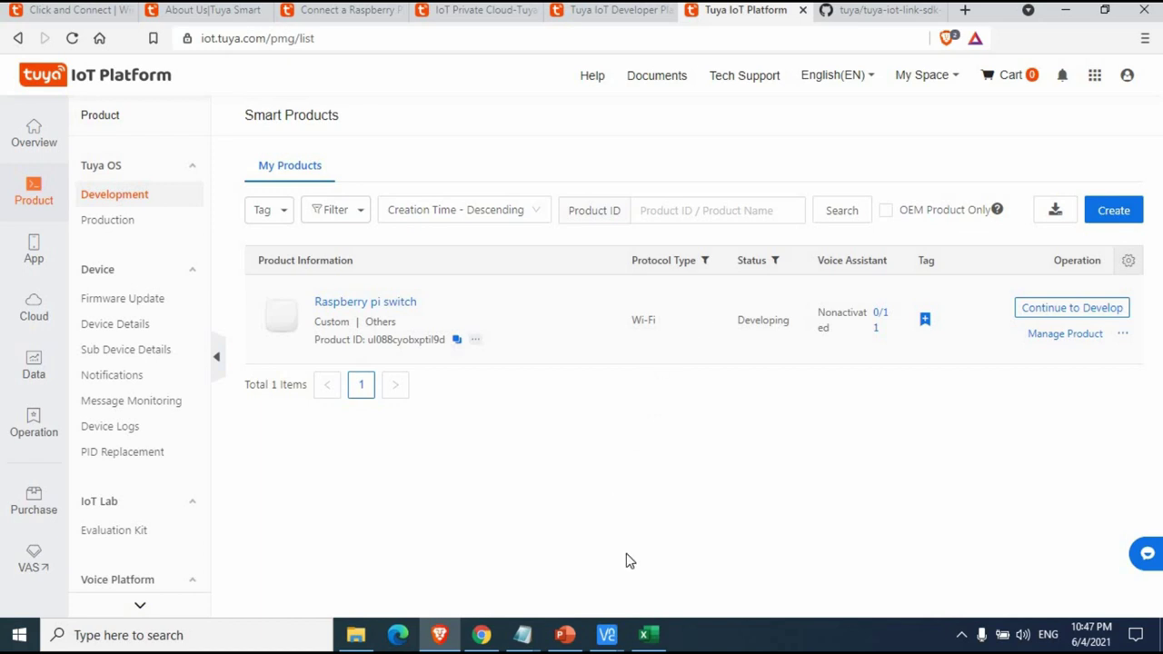
Copy the 'sudo apt-get install make cmake libqrencode-dev' command from the SDK README
mouse_move(609, 636)
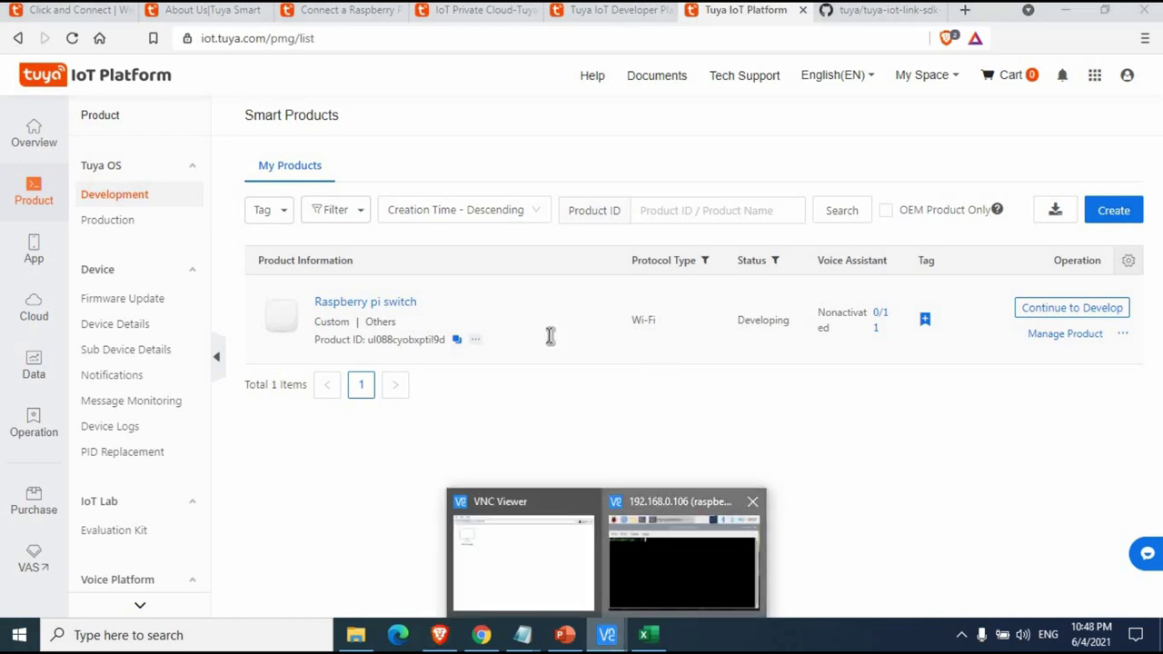
click(681, 545)
click(870, 10)
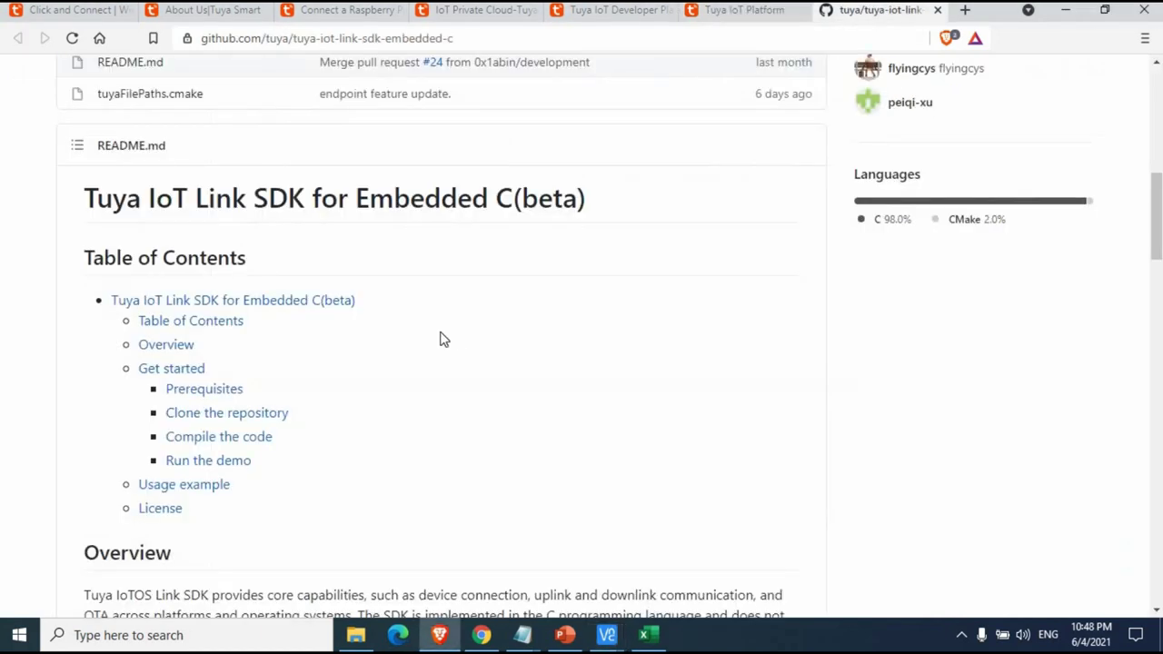
scroll(440, 345, down, 1)
scroll(440, 356, down, 3)
drag(400, 491, 80, 489)
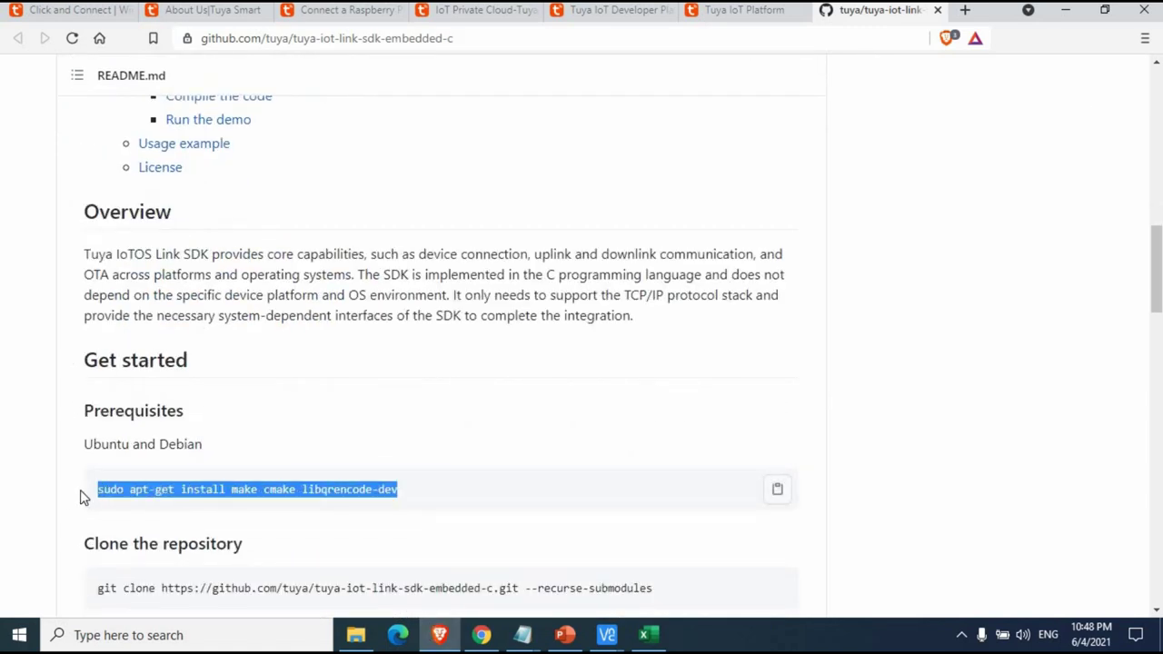
right_click(125, 475)
click(272, 496)
Run the install command in the Pi terminal; all packages are already at the newest version
mouse_move(610, 639)
click(681, 550)
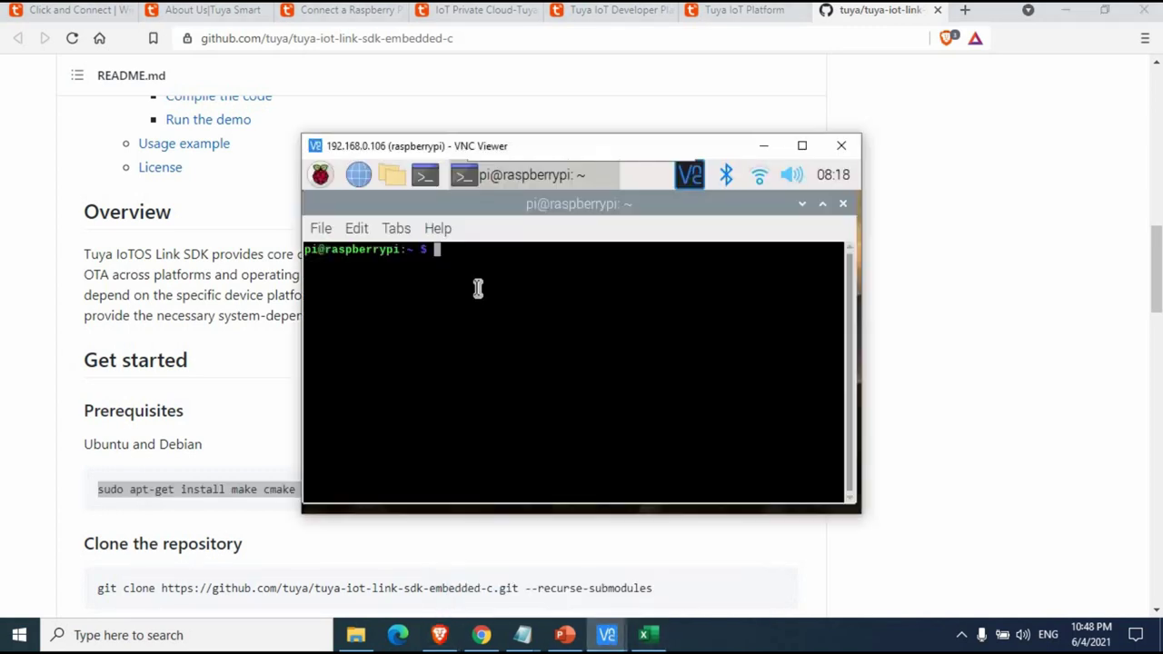
right_click(519, 296)
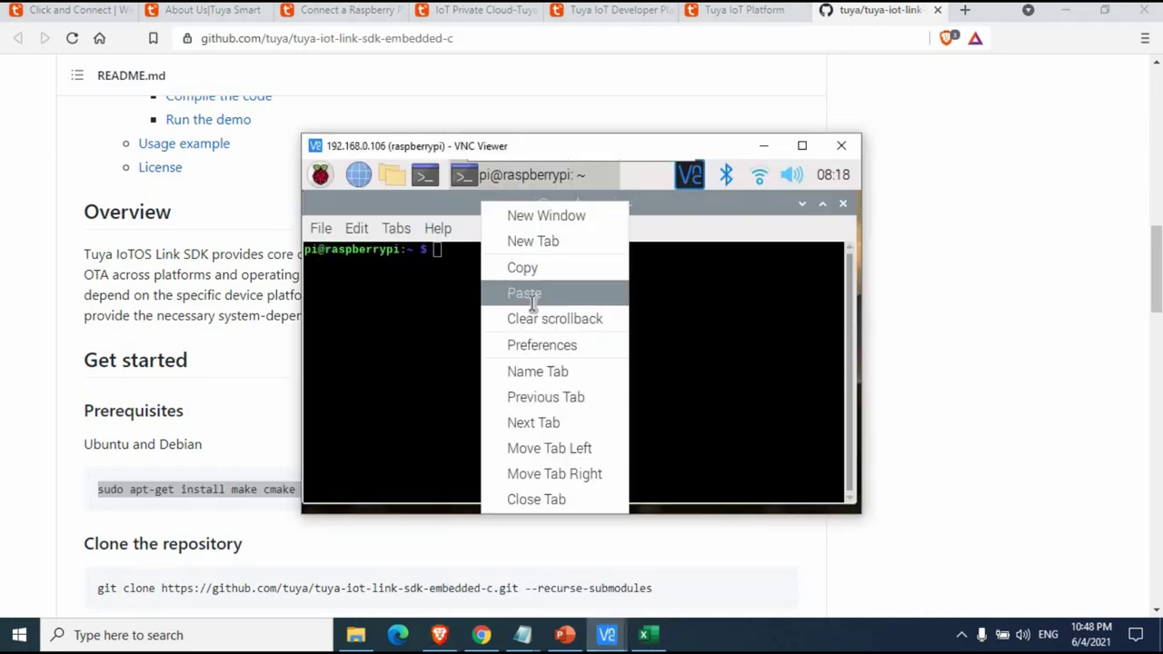
click(532, 294)
key(Return)
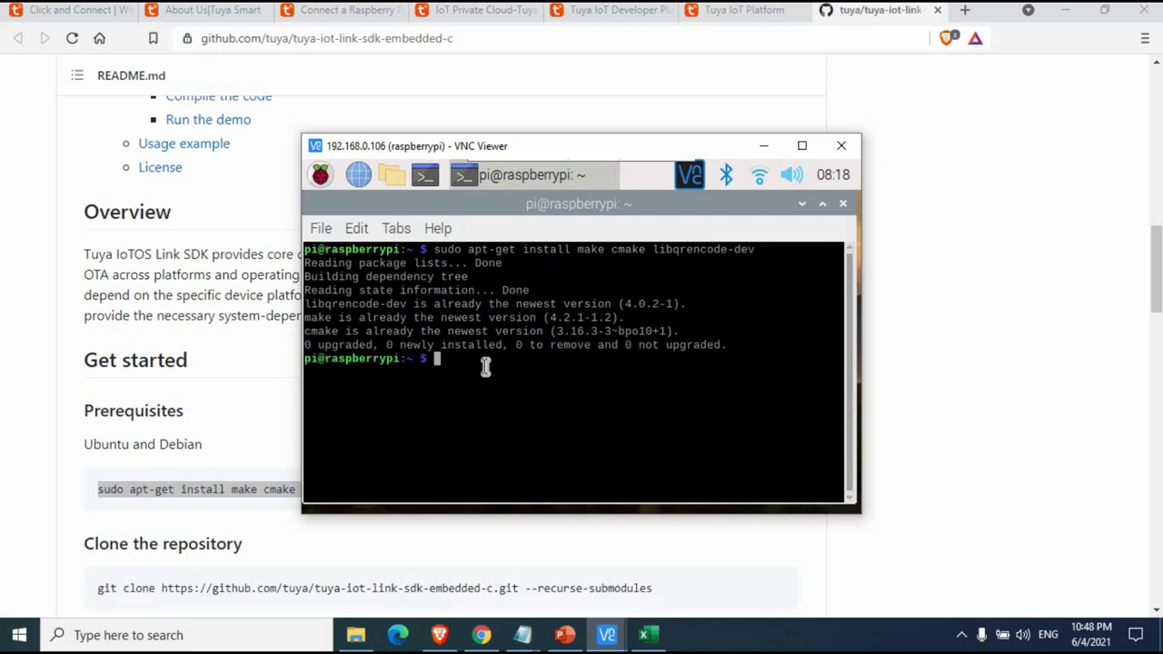
click(255, 443)
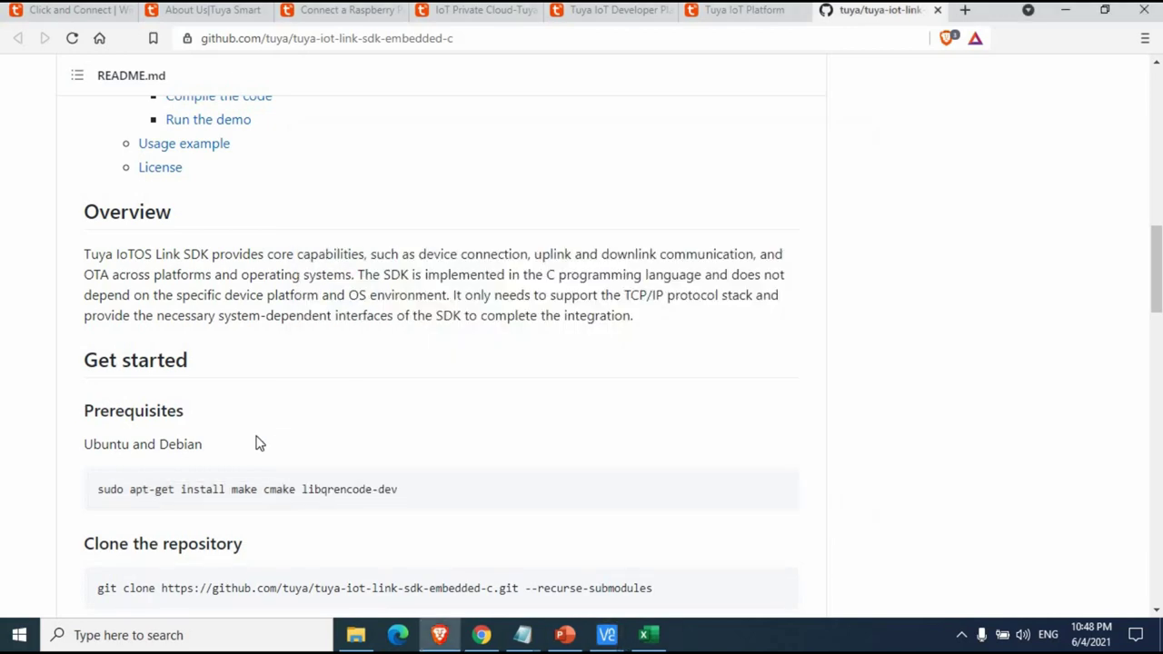
Copy the README's git clone command and run it in the Pi terminal to fetch tuya-iot-link-sdk-embedded-c
scroll(680, 384, down, 1)
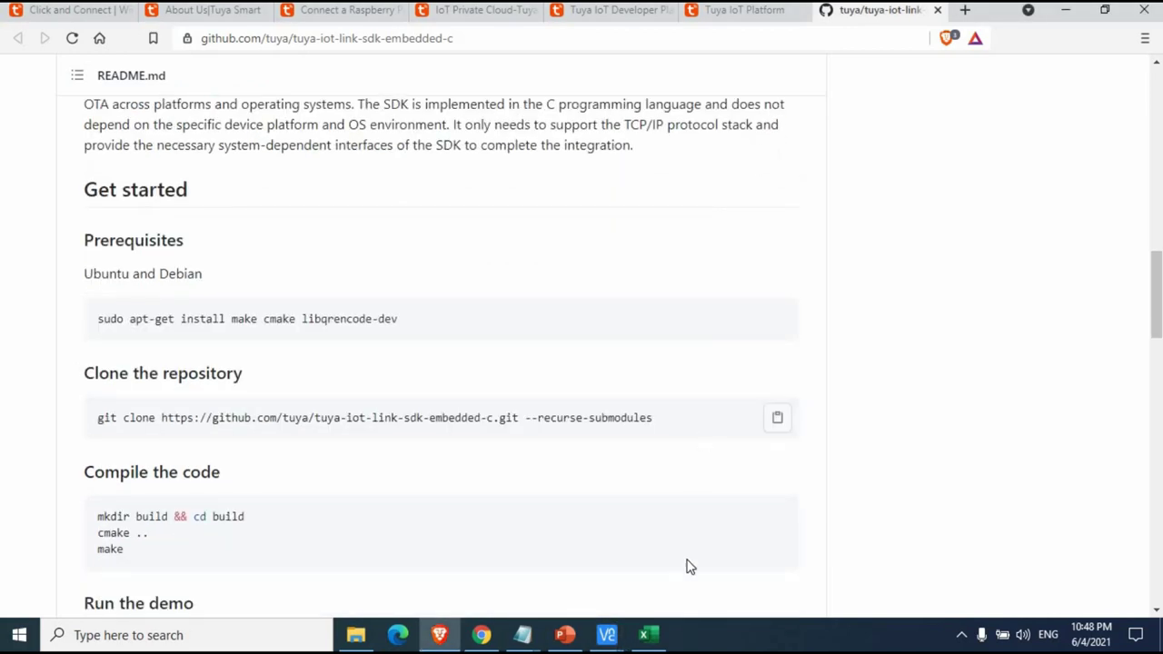
triple_click(453, 433)
key(alt+Tab)
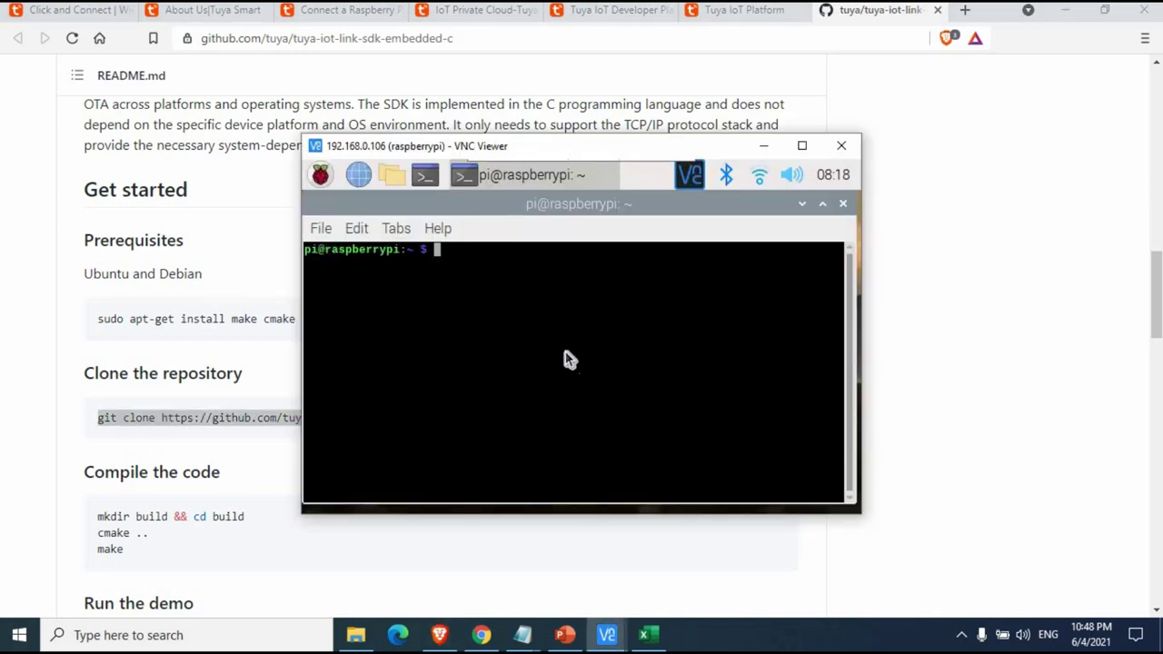
right_click(565, 351)
click(578, 293)
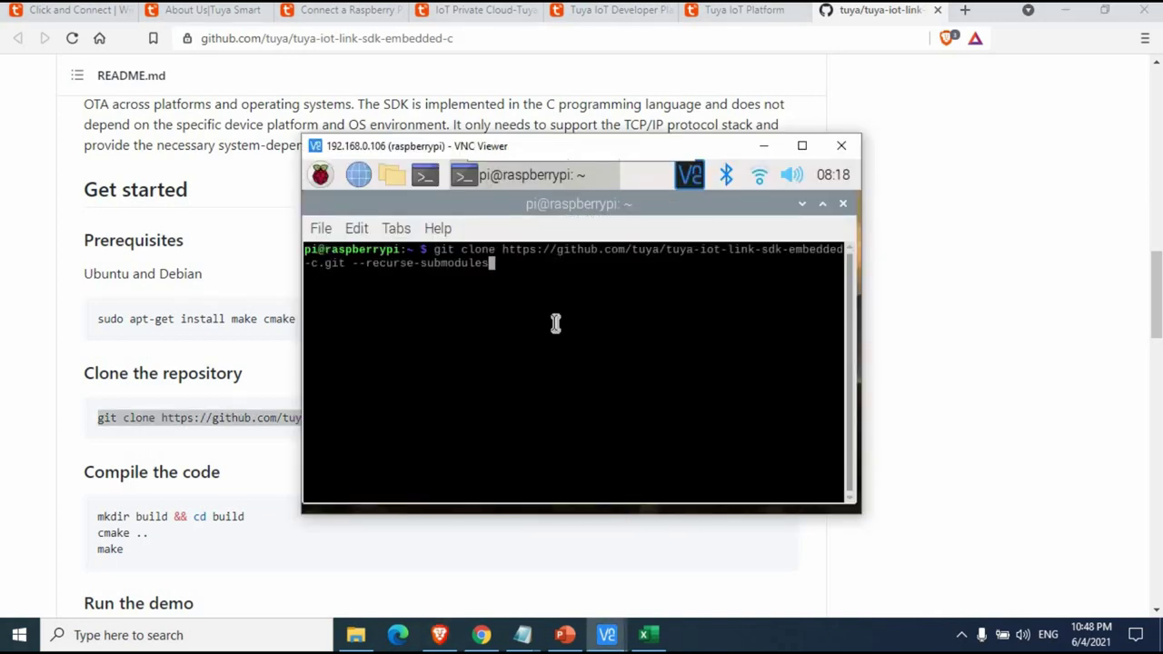
key(Return)
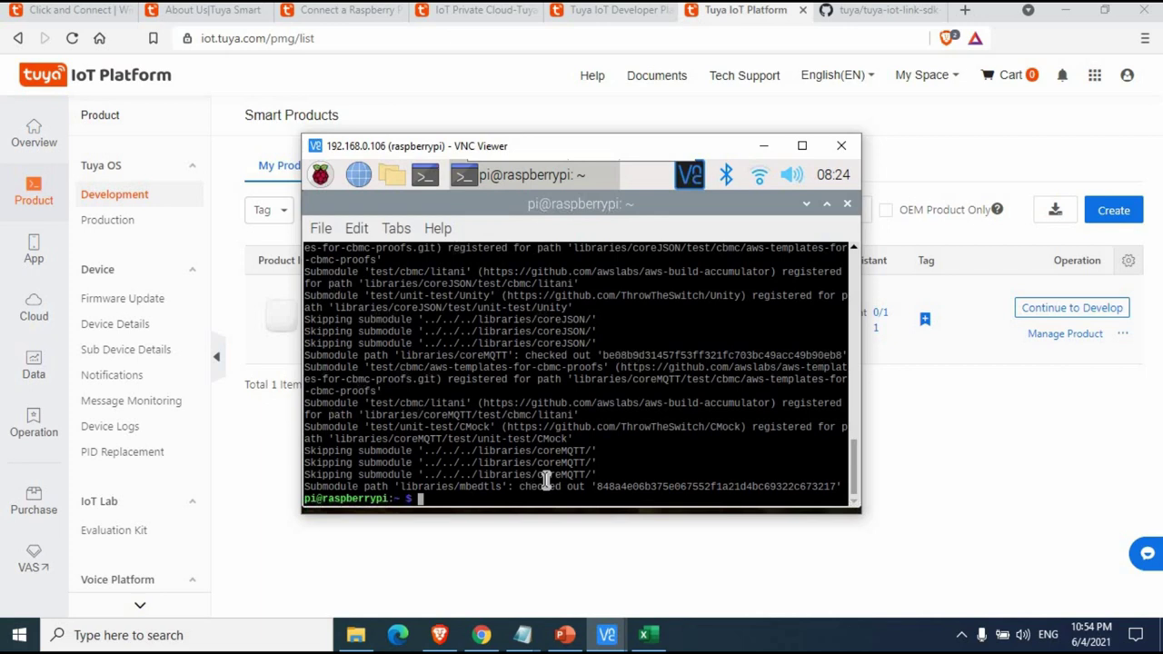
Clear the terminal and change into the tuya-iot-link-sdk-embedded-c folder, listing its contents
text(clear)
key(Return)
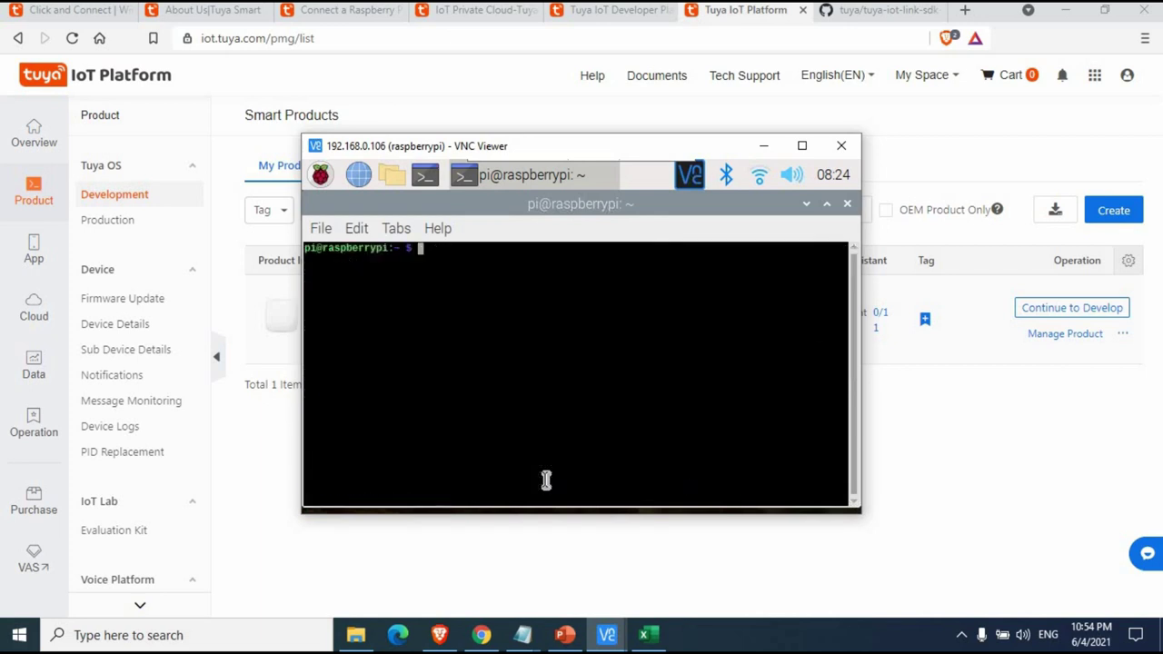
text(ls)
key(Return)
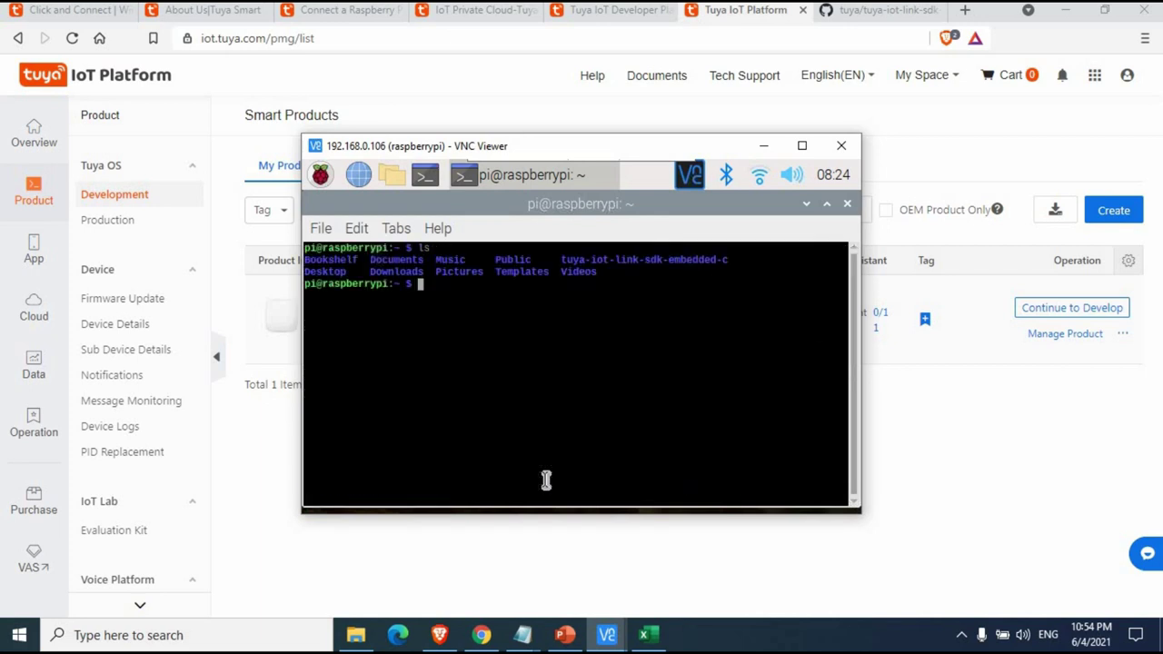
text(cd tu)
key(Tab)
key(Return)
text(ls)
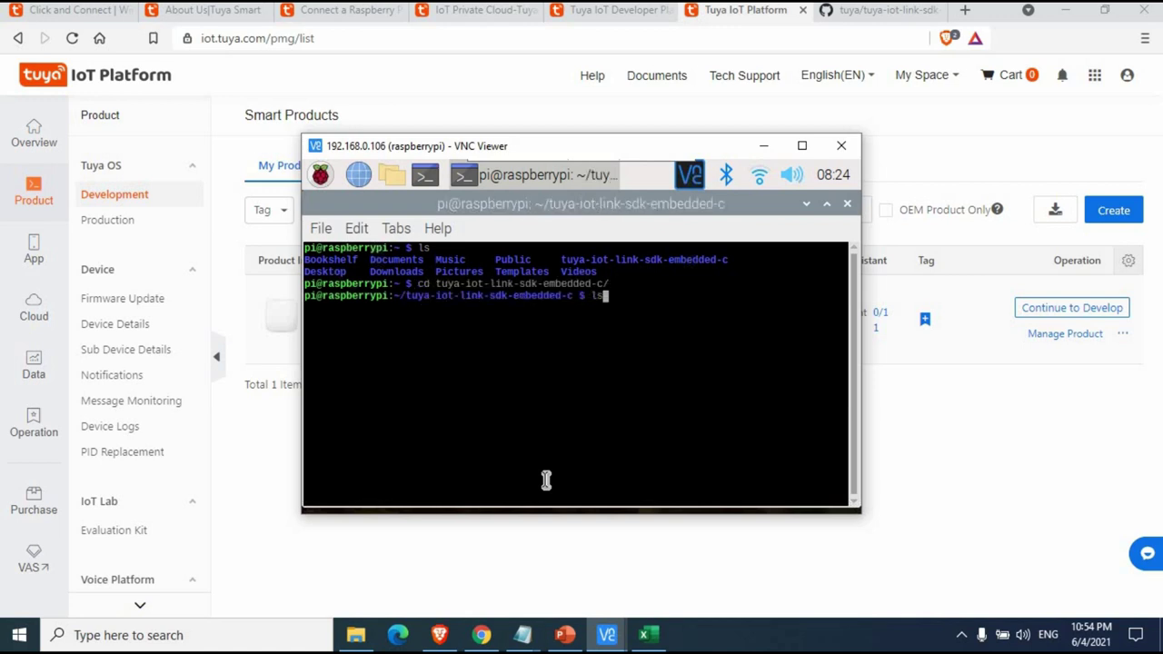
key(Return)
Move into examples/switch_demo and list its files
text(cd exa)
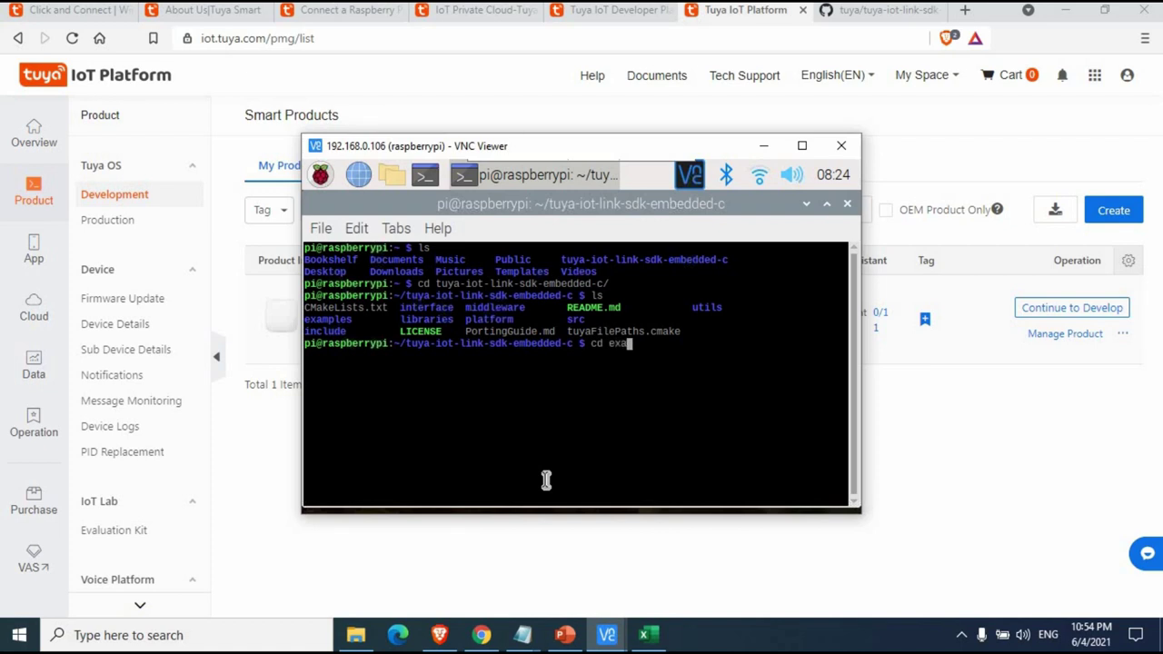
key(Tab)
key(Return)
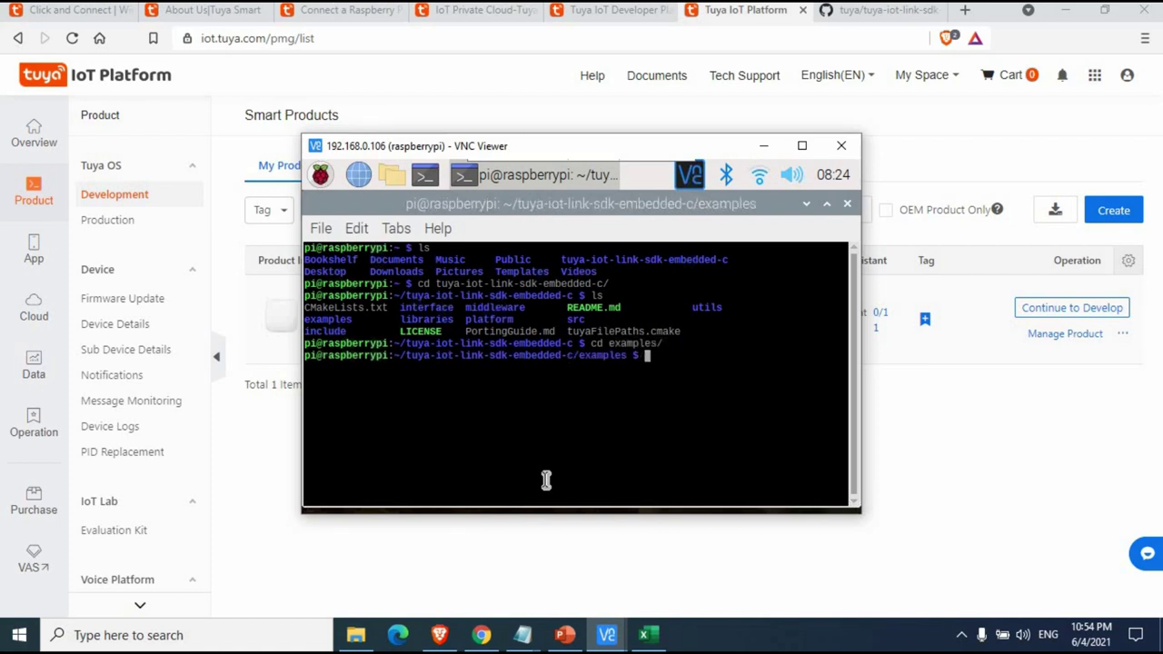
text(ls)
key(Return)
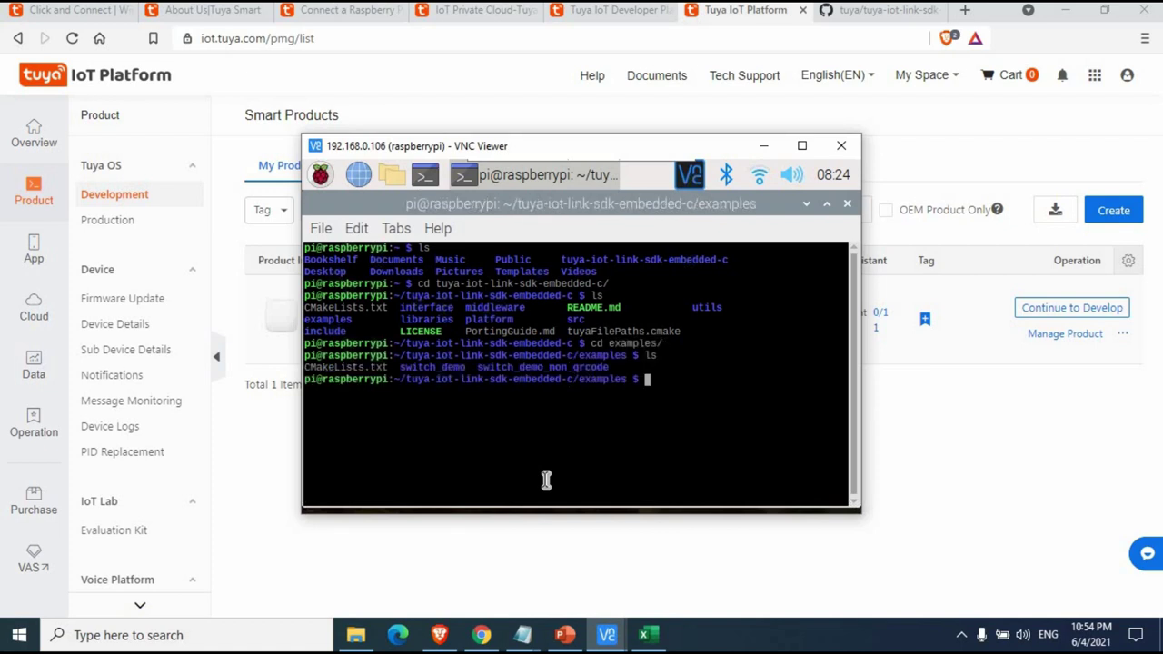
text(cd sw)
key(Tab)
key(Return)
text(ls)
key(Return)
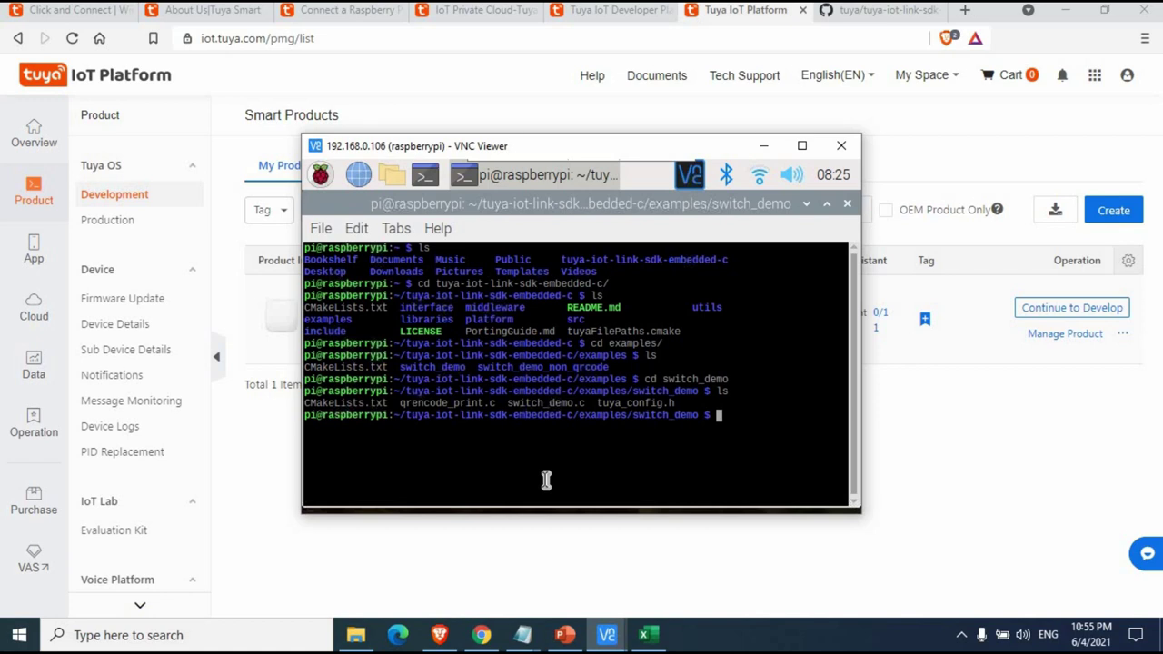
Open tuya_config.h in vi with 'vi tuya_config.h'
text(vi tu)
key(Tab)
key(Return)
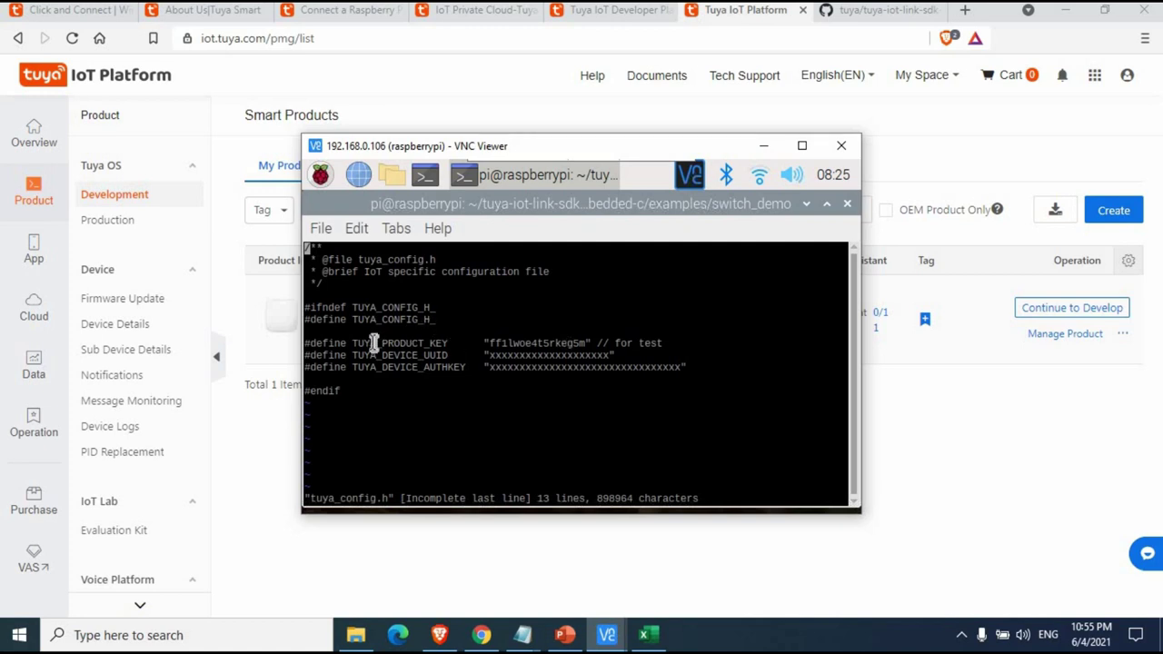
Highlight the TUYA_PRODUCT_KEY value in tuya_config.h to check it
drag(369, 344, 491, 356)
click(838, 384)
drag(507, 343, 572, 341)
click(573, 341)
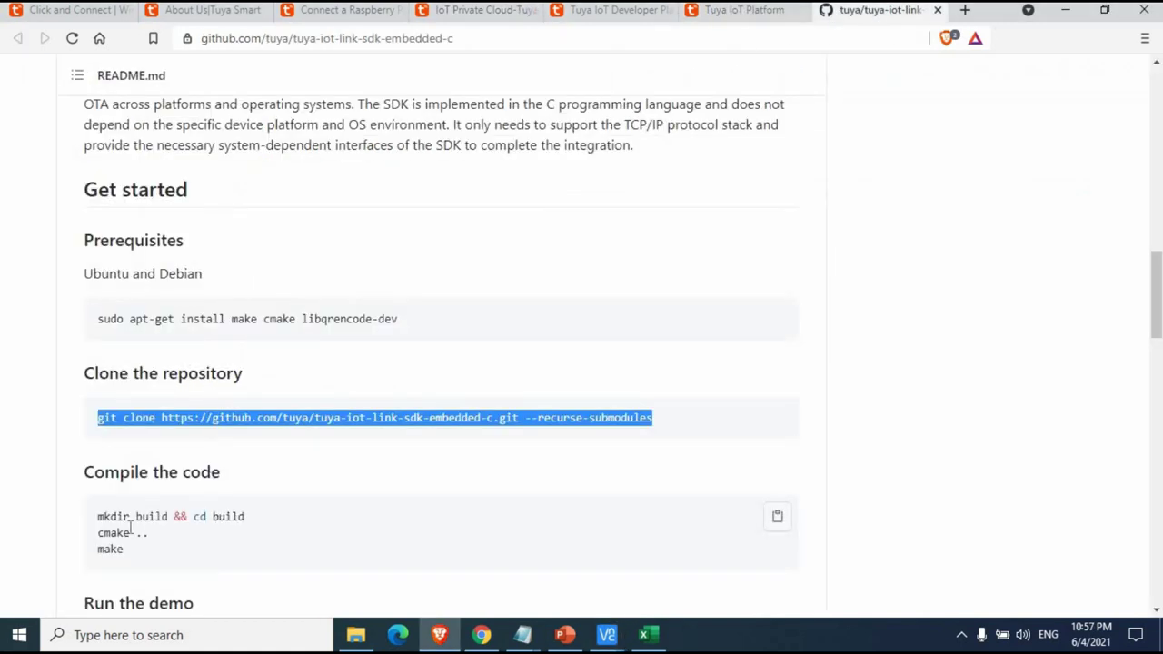
Create and enter a build folder with 'mkdir build && cd build' copied from the README
mouse_move(246, 516)
mouse_down()
mouse_move(101, 532)
mouse_move(102, 514)
mouse_move(148, 502)
mouse_up()
right_click(148, 505)
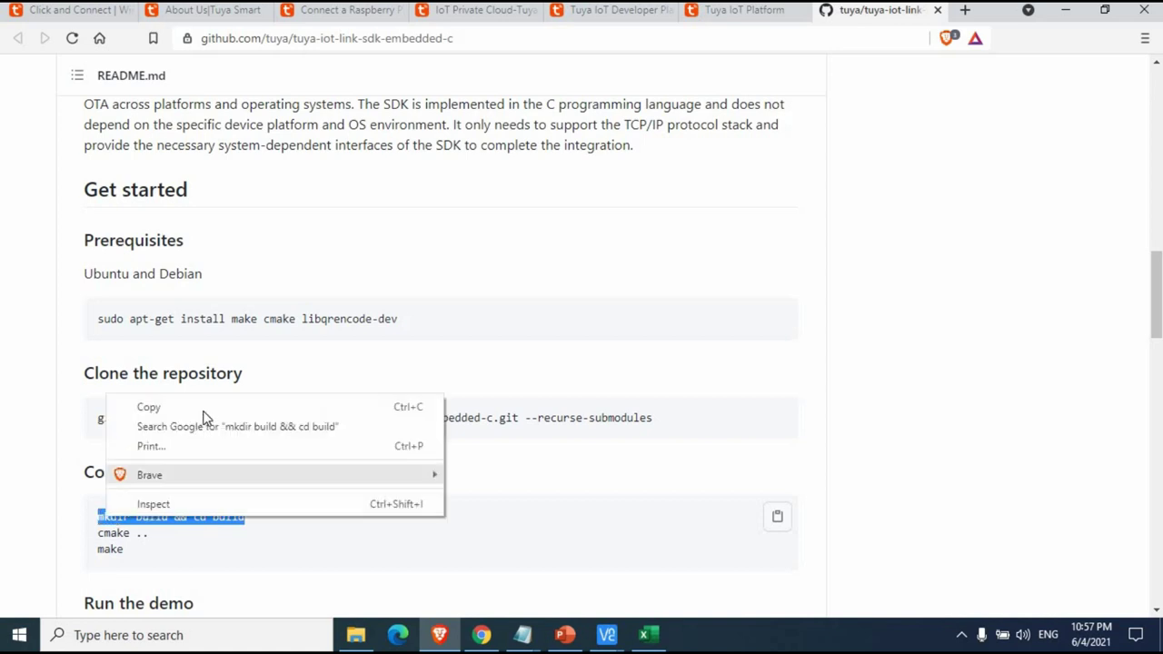
click(148, 406)
key(alt+Tab)
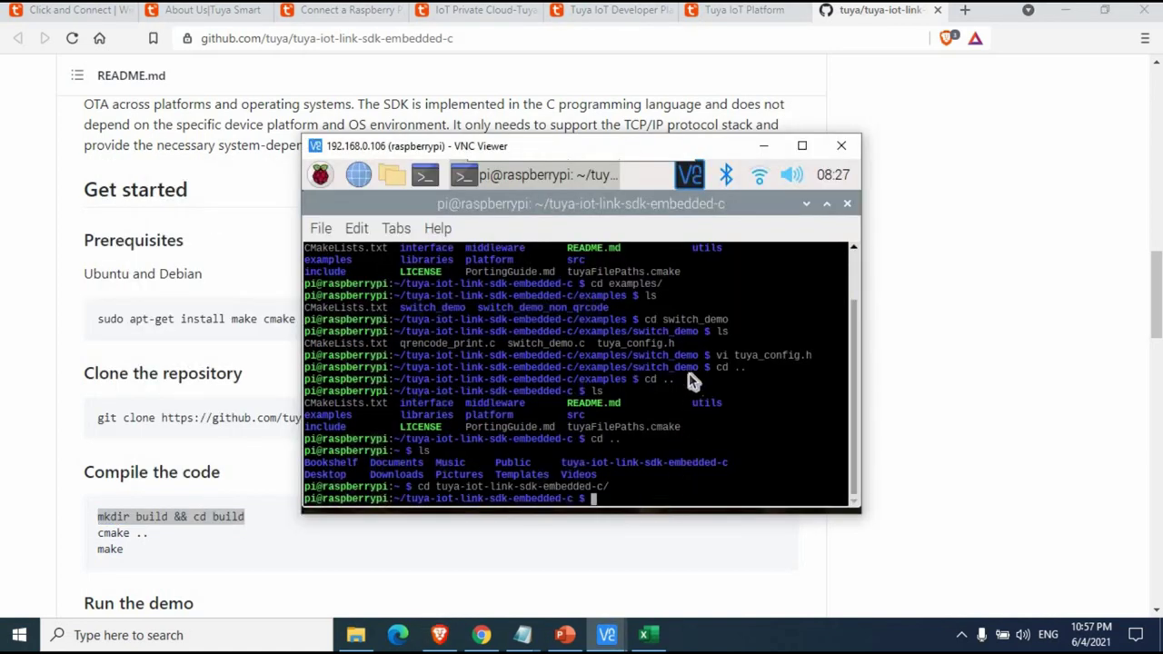
right_click(689, 373)
click(704, 280)
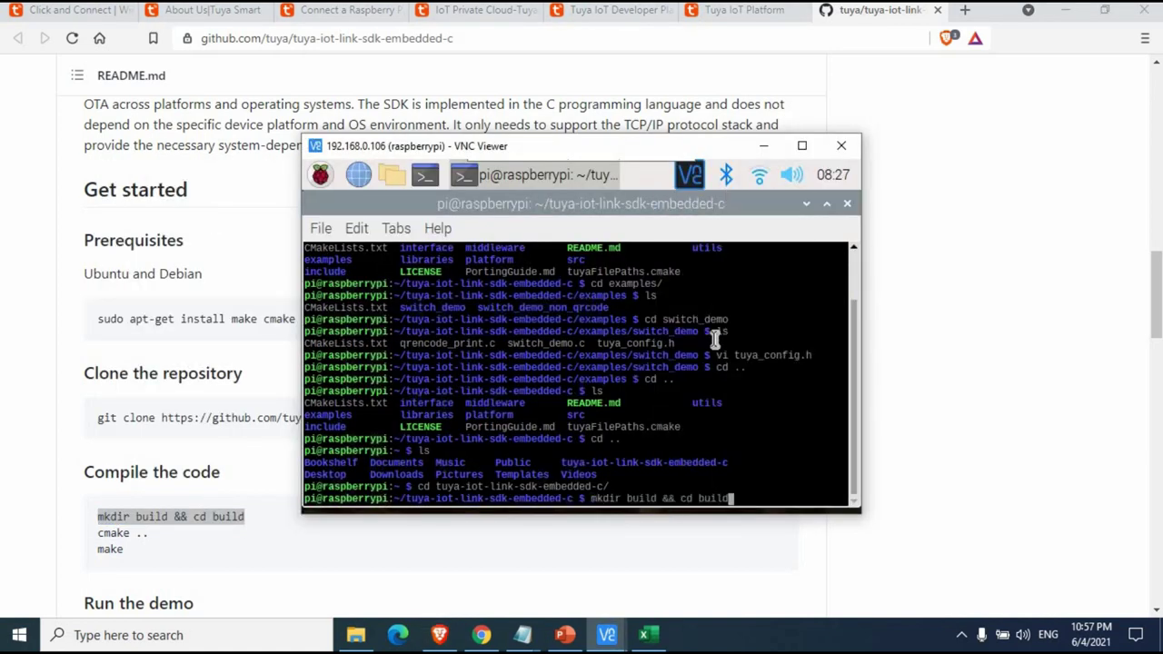
key(Return)
Configure the build with 'cmake ..' and compile the SDK with make
drag(165, 533, 98, 535)
right_click(105, 532)
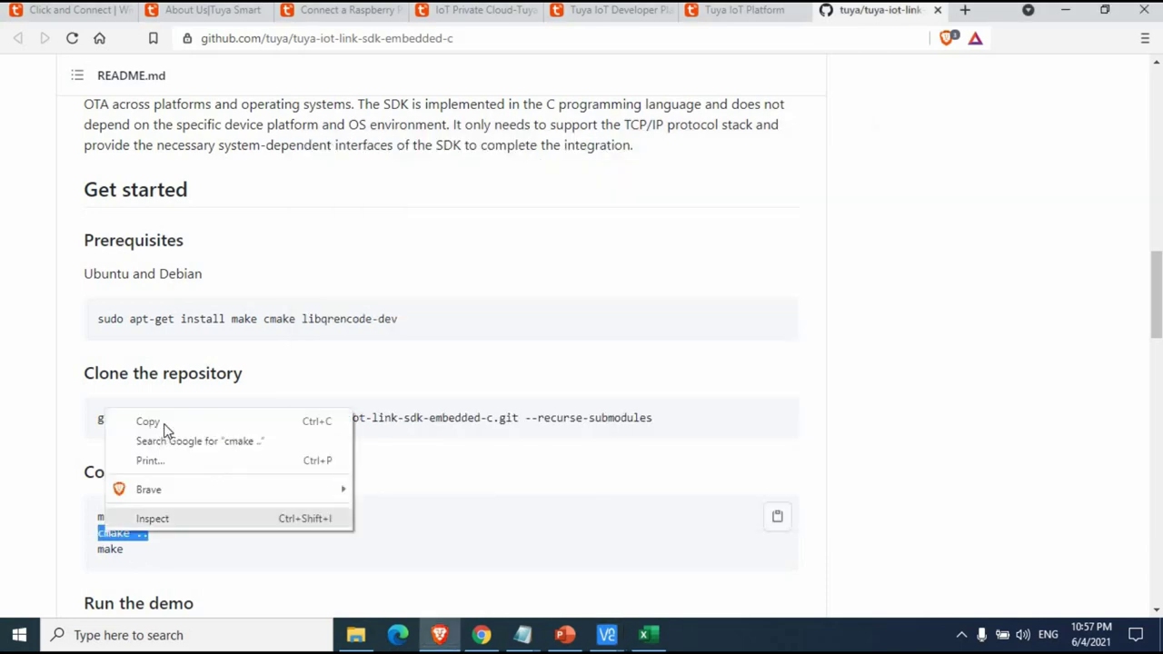
click(147, 421)
click(607, 634)
right_click(728, 395)
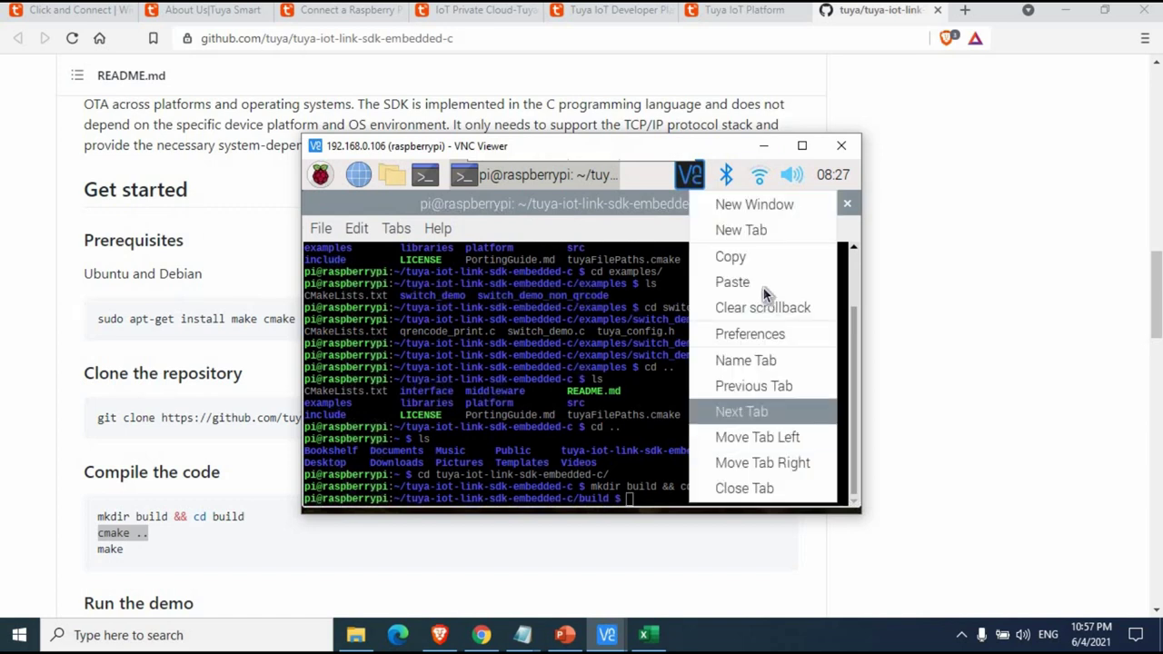
click(732, 283)
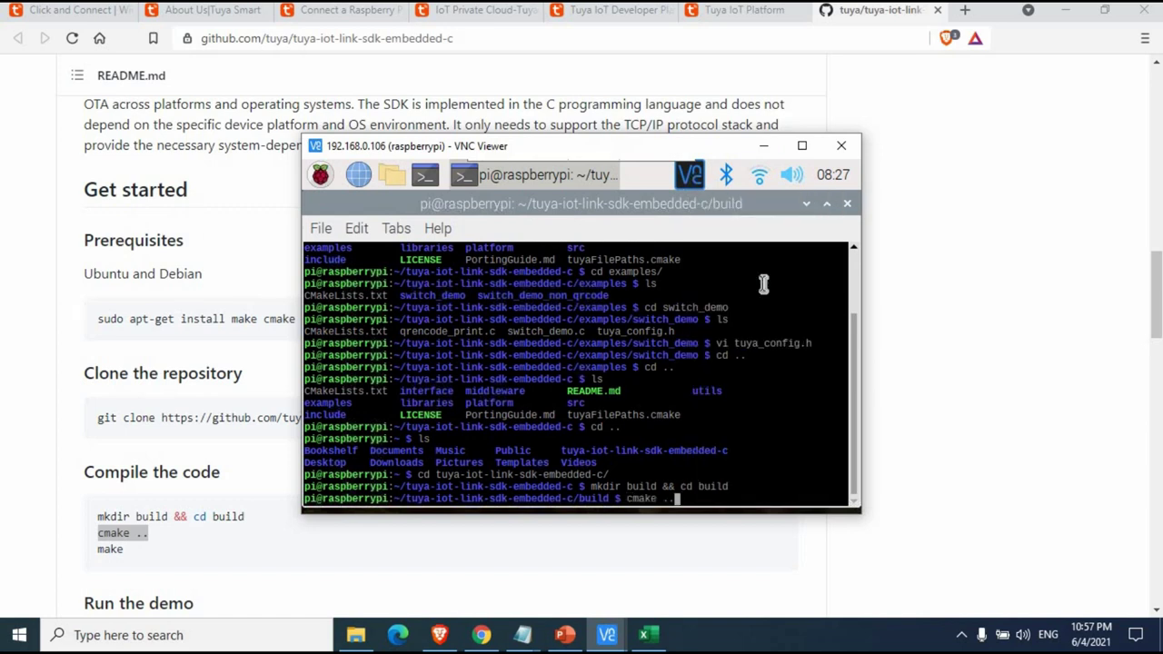
key(Return)
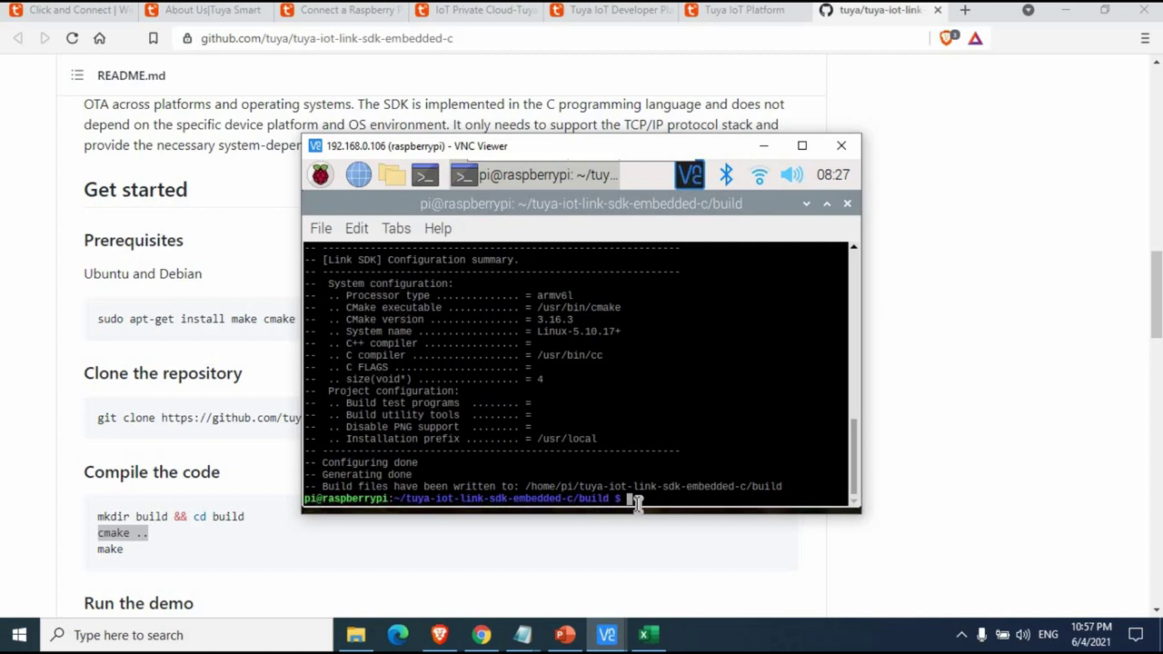
text(make)
key(Return)
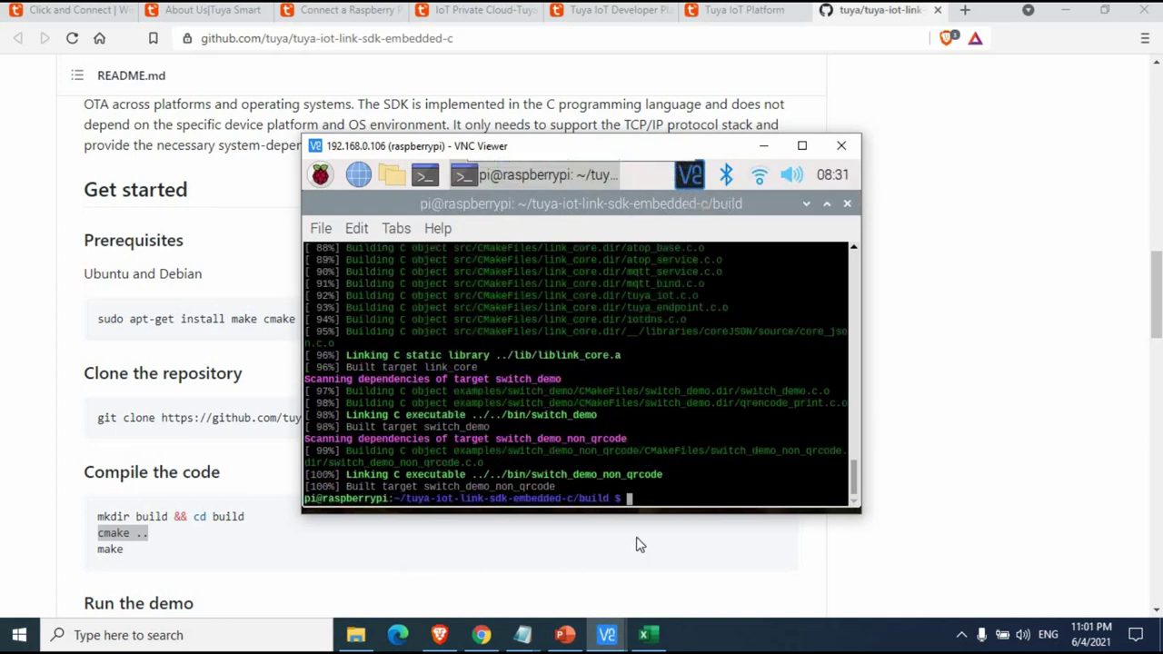
Copy './bin/switch_demo' from the README and launch it in the Pi terminal
click(274, 558)
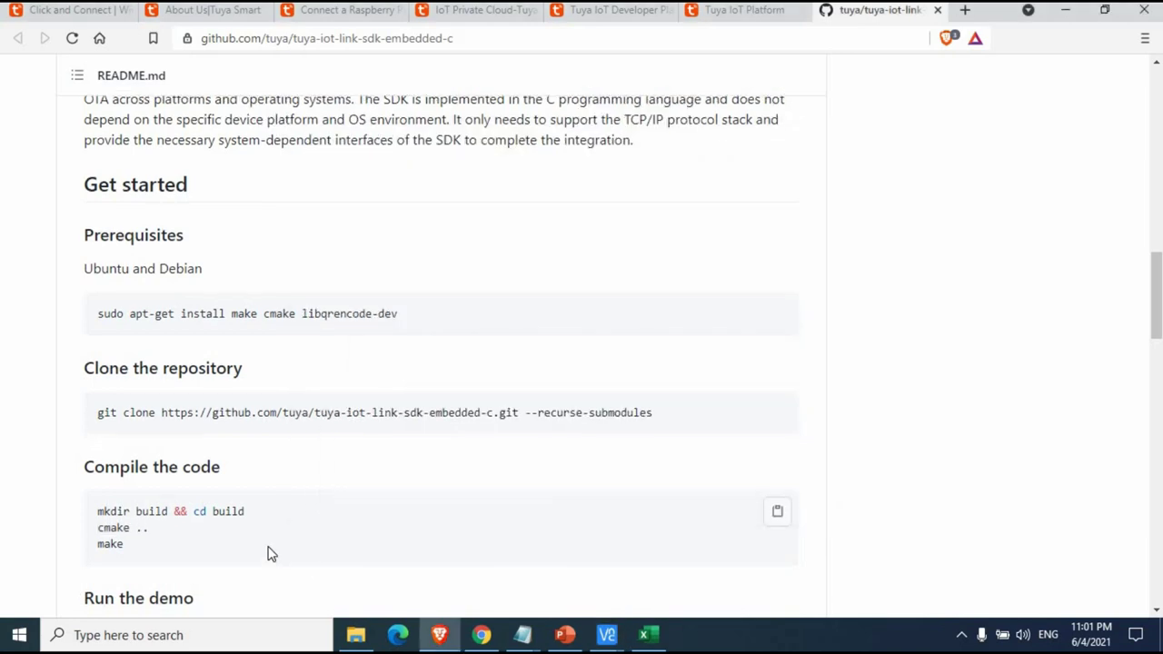
scroll(255, 527, down, 2)
drag(207, 479, 97, 479)
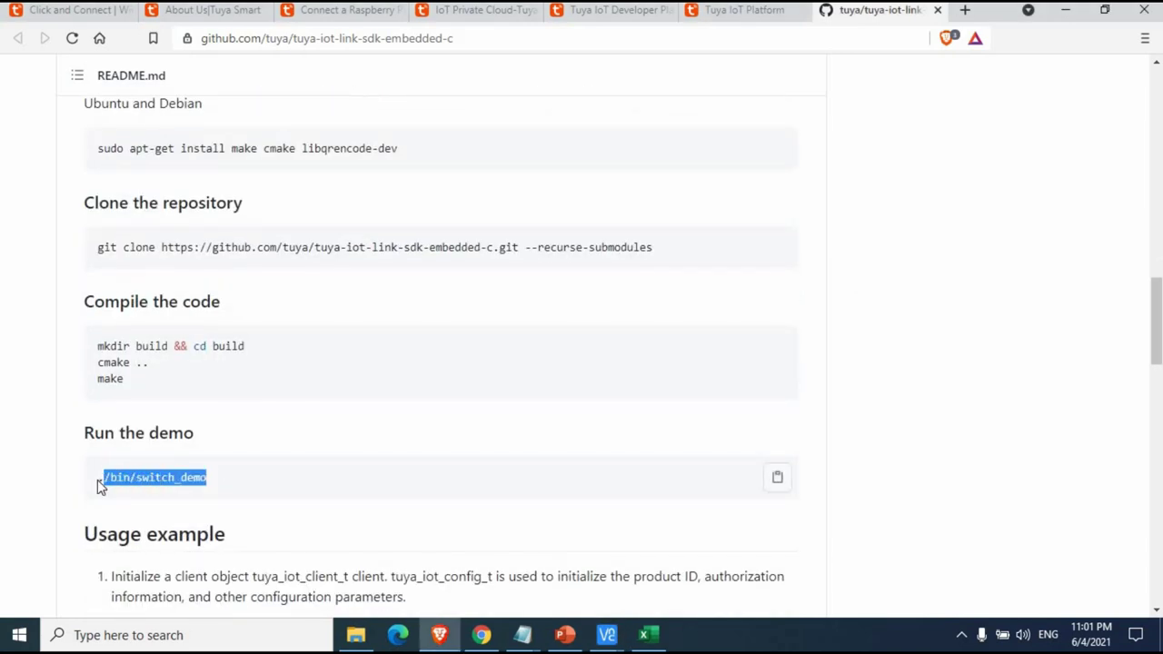
right_click(136, 486)
click(172, 496)
key(alt+Tab)
right_click(664, 496)
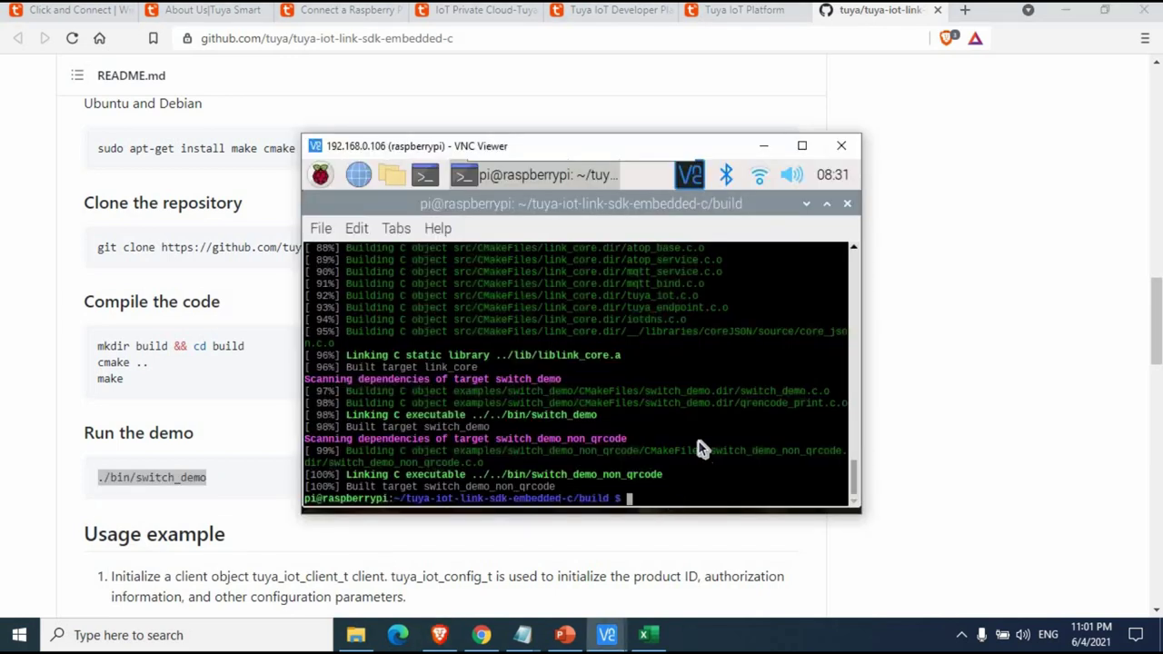
click(710, 282)
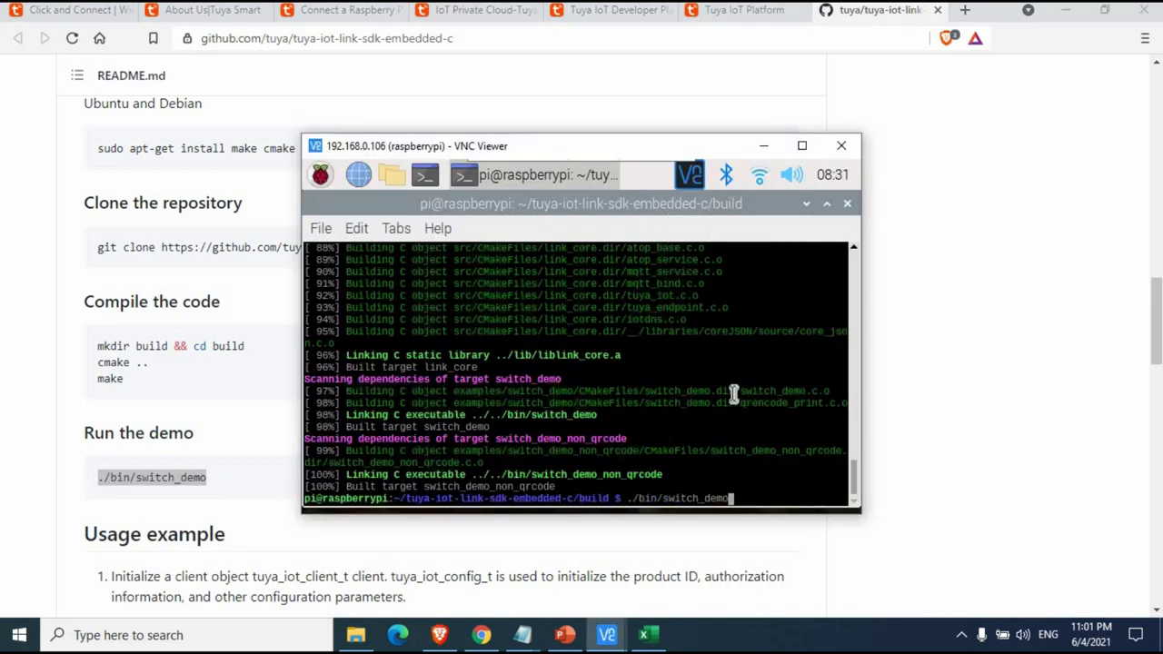
key(Return)
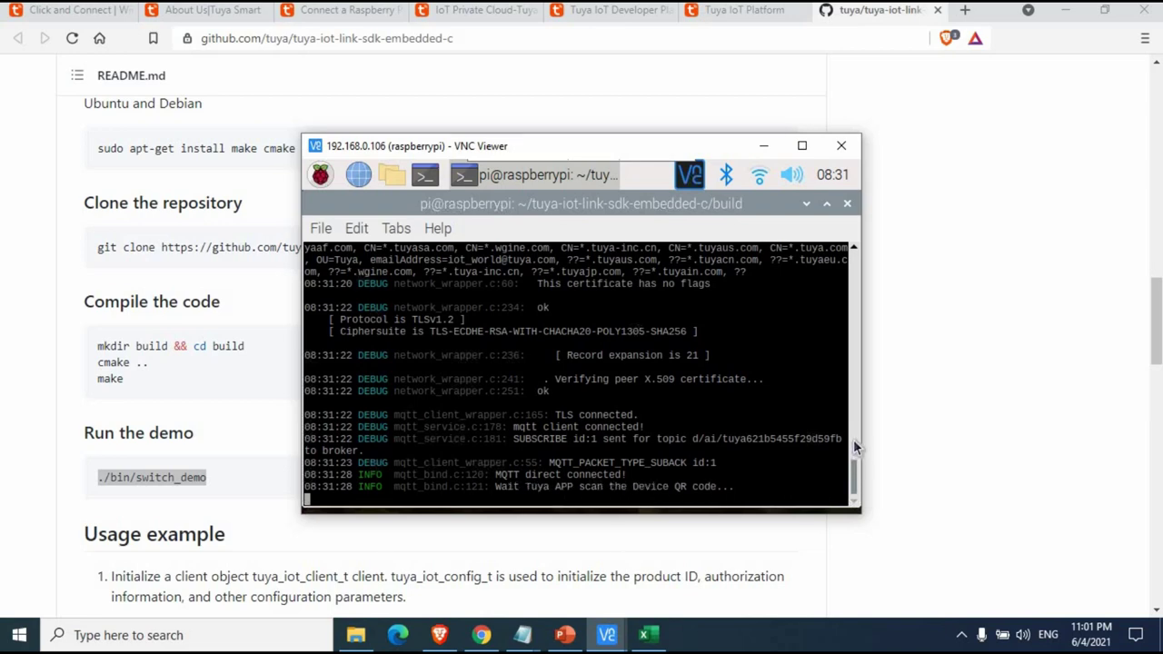
Scroll the terminal output to bring the device pairing QR code into view
drag(852, 439, 853, 444)
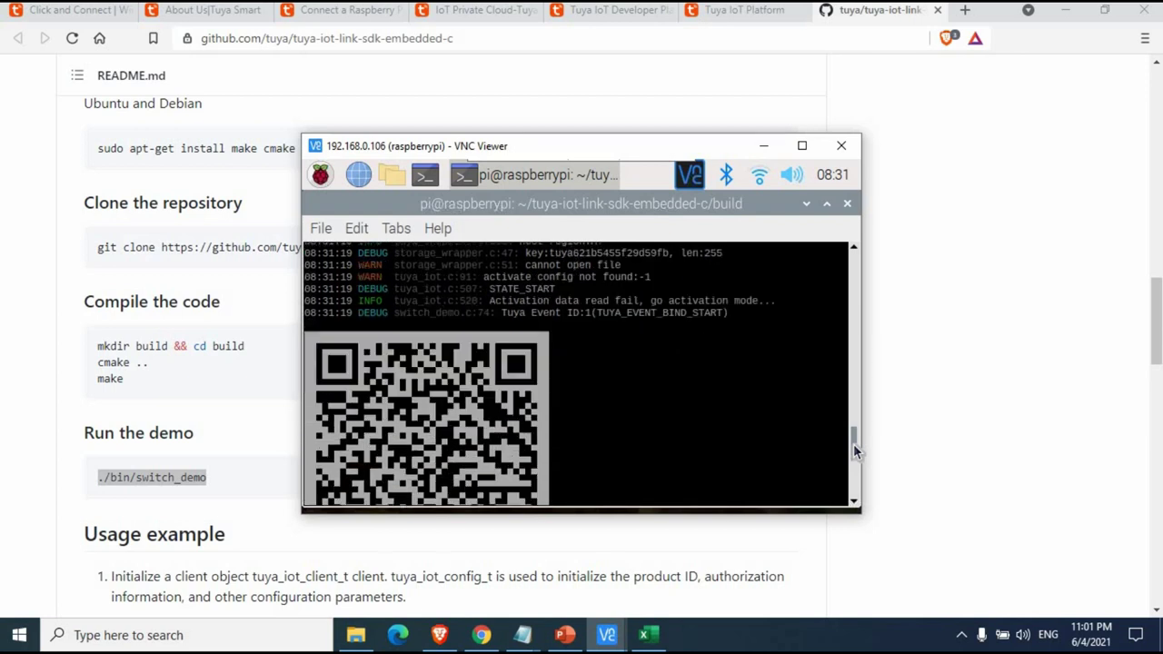
scroll(853, 443, down, 2)
scroll(853, 445, down, 2)
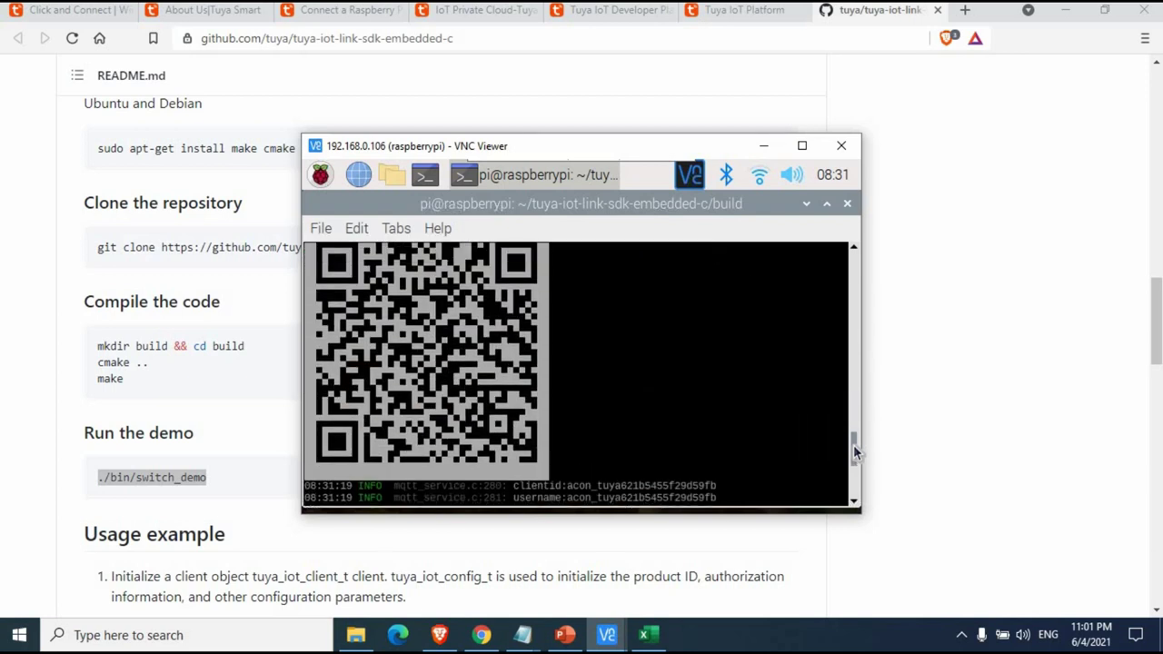
scroll(853, 444, up, 2)
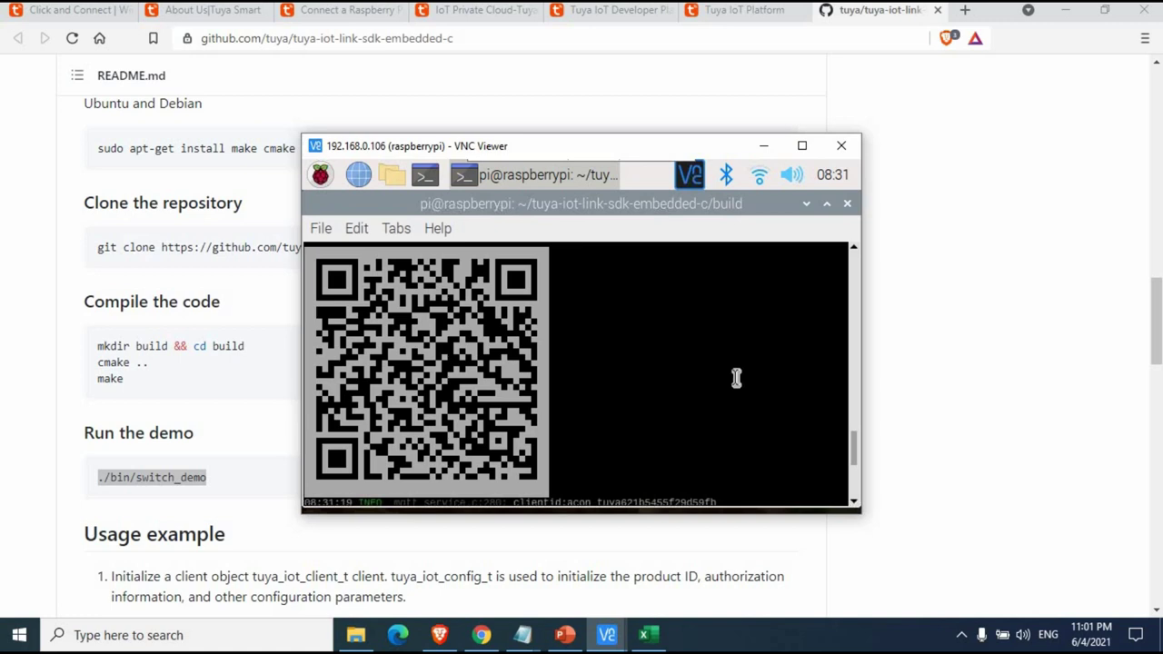
Enter the emailed six-digit verification code and set the new account password to finish sign-up
drag(750, 148, 920, 154)
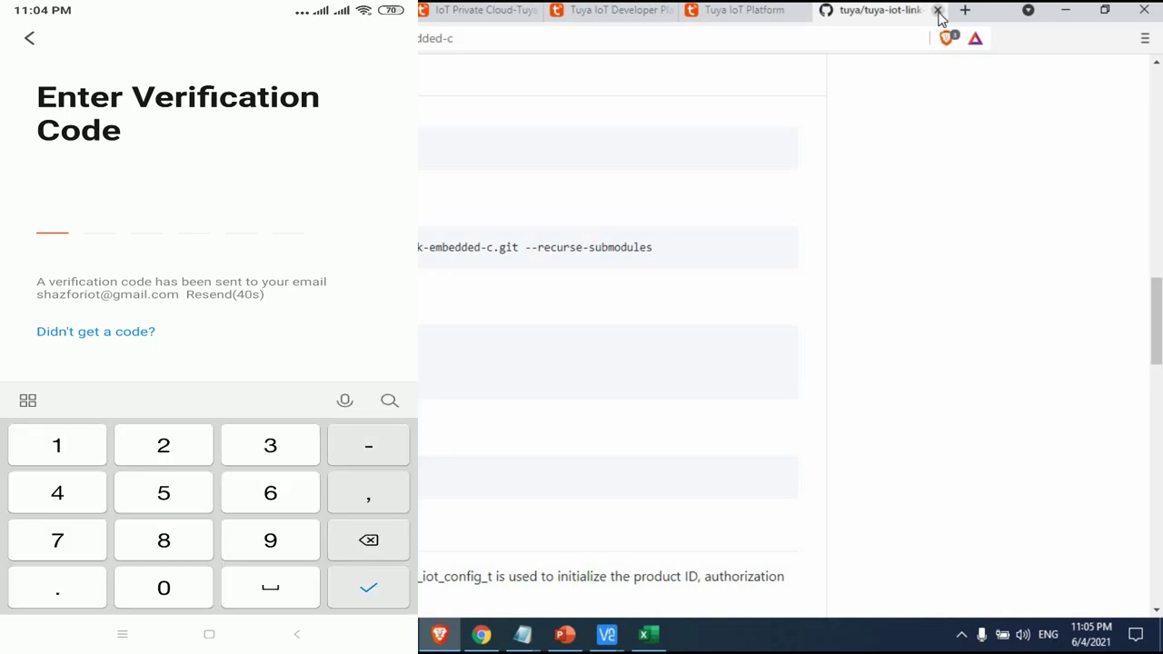
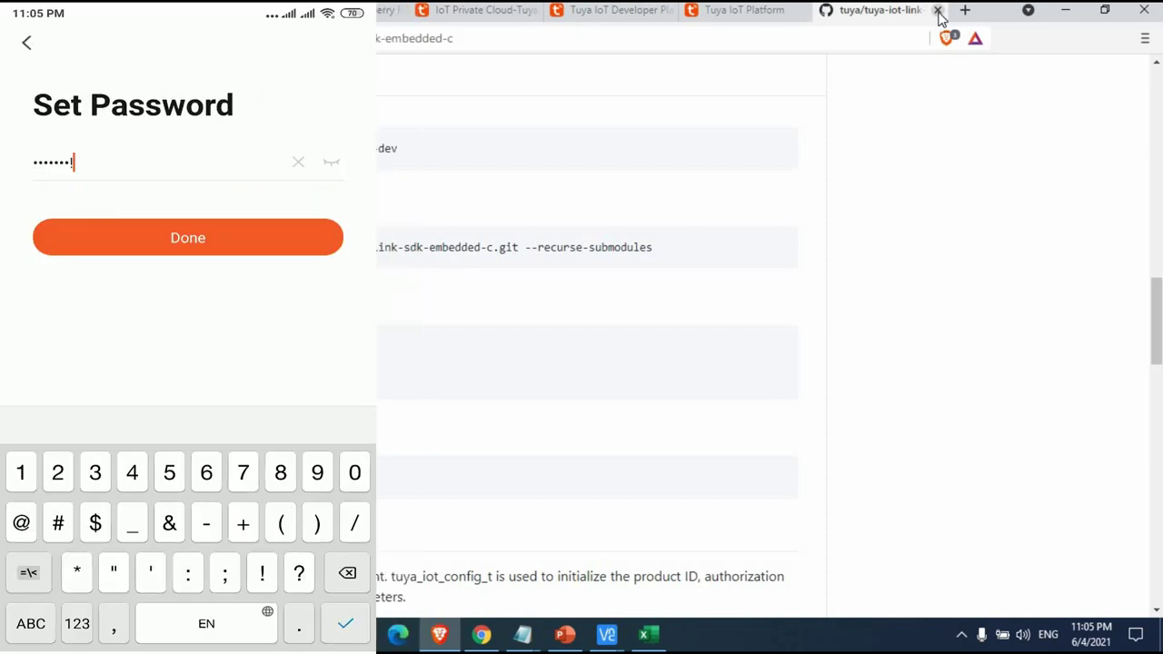
click(188, 237)
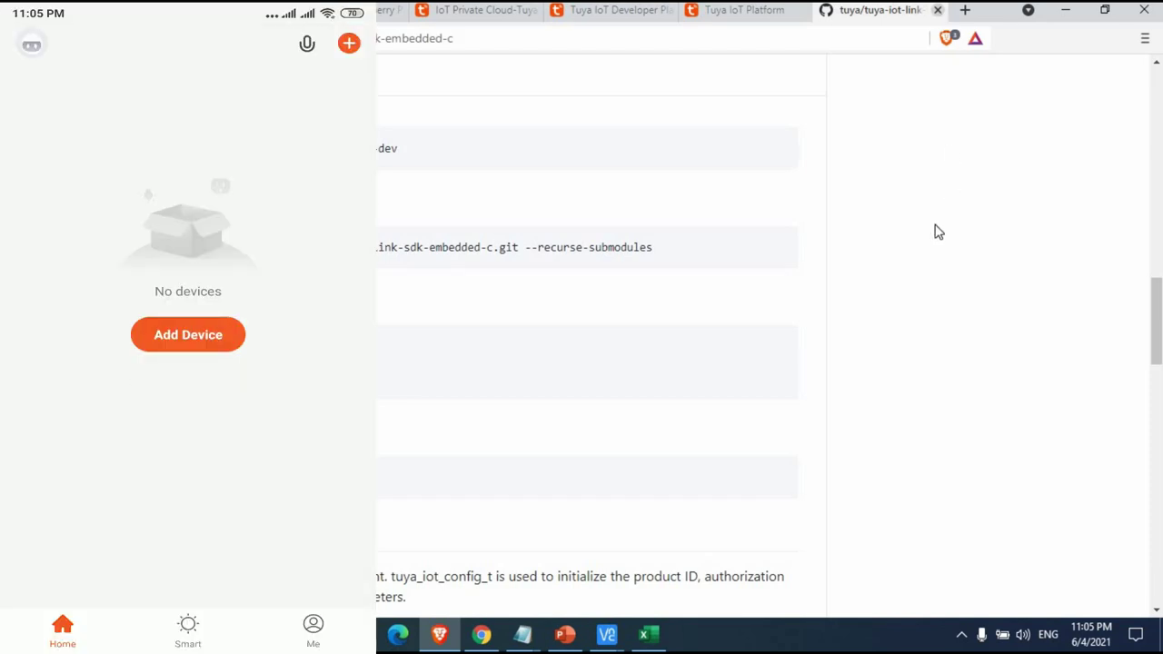
Restart ./bin/switch_demo on the Pi so the terminal prints a fresh pairing QR code
mouse_move(606, 634)
click(680, 558)
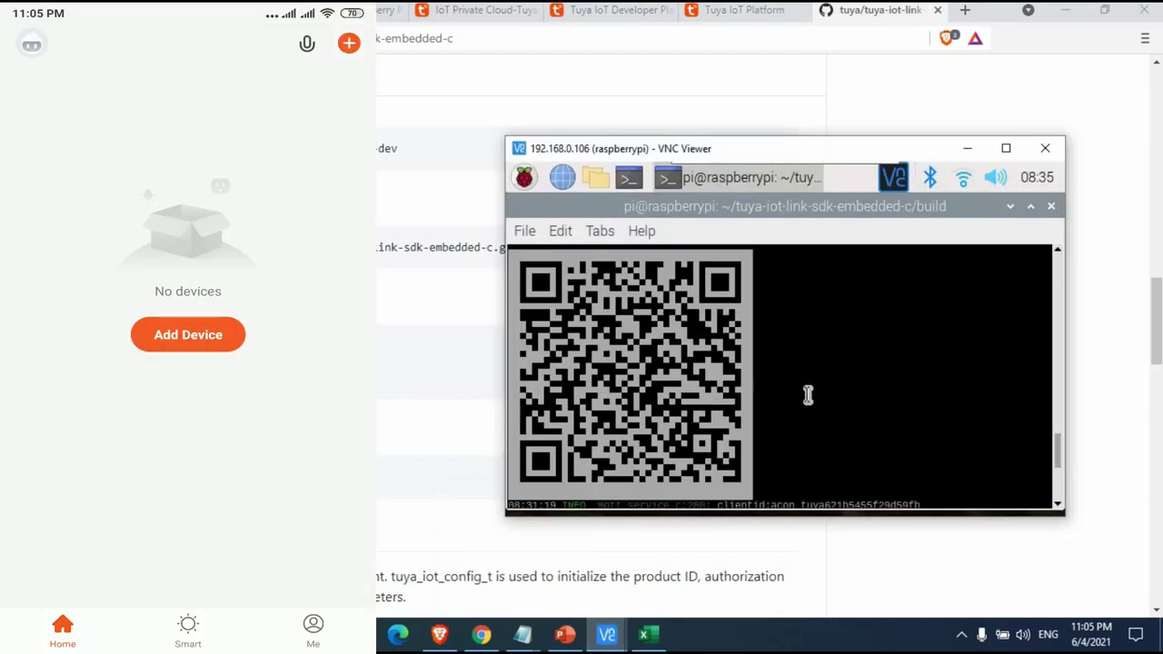
scroll(1055, 454, down, 3)
scroll(973, 479, down, 10)
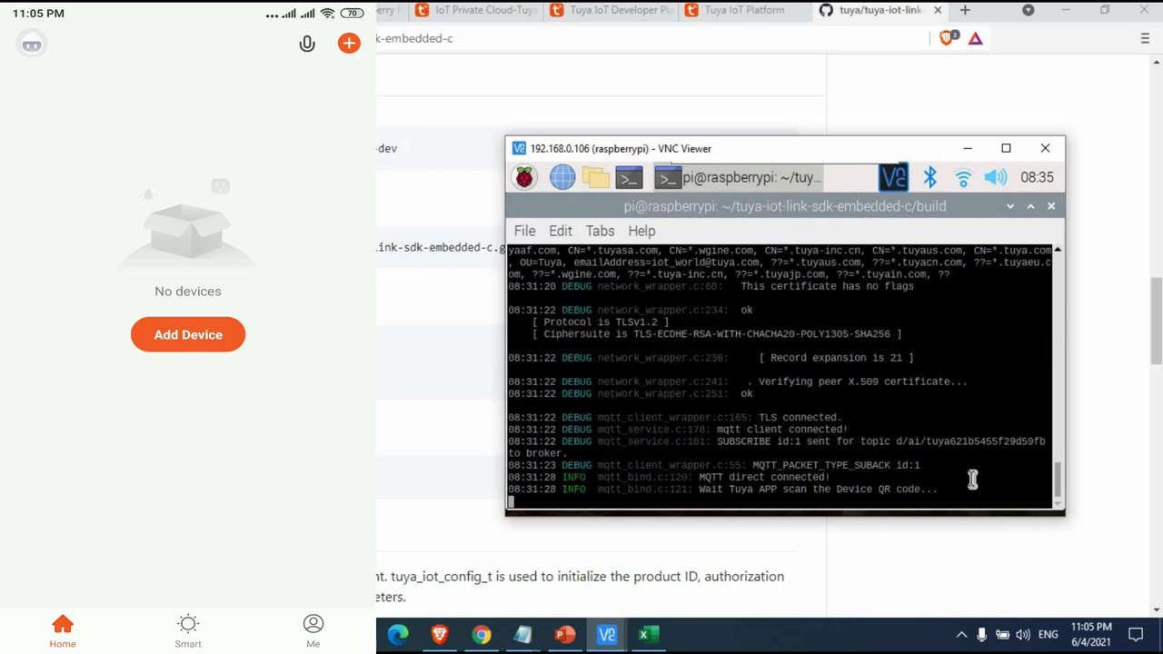
key(ctrl+c)
key(Up)
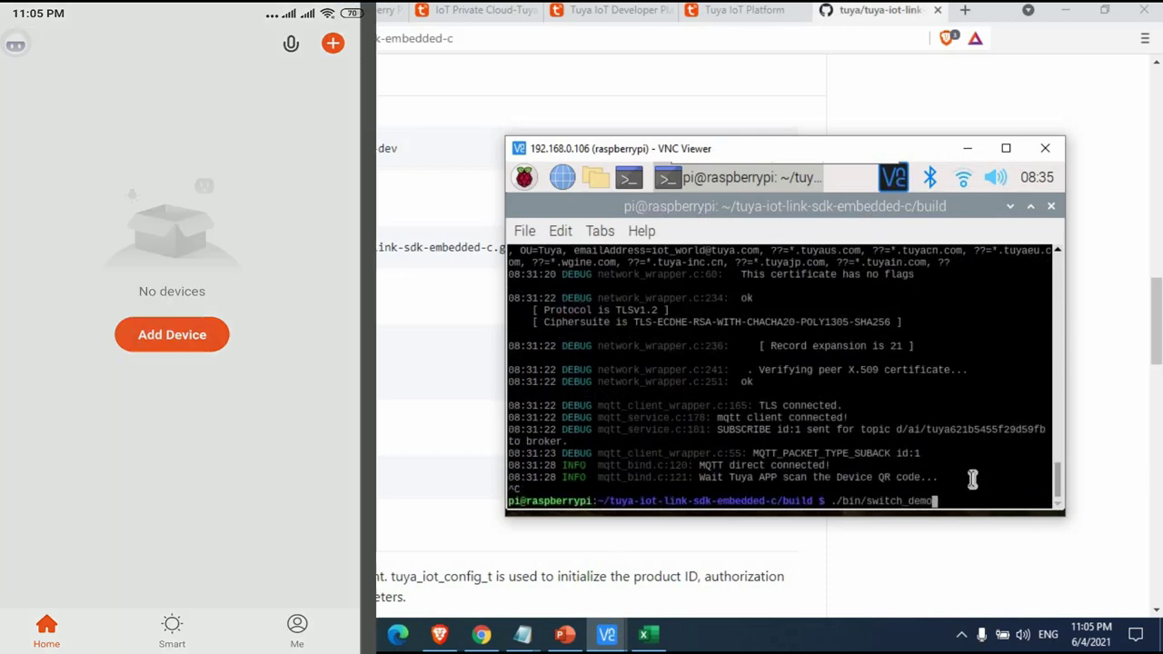
key(Return)
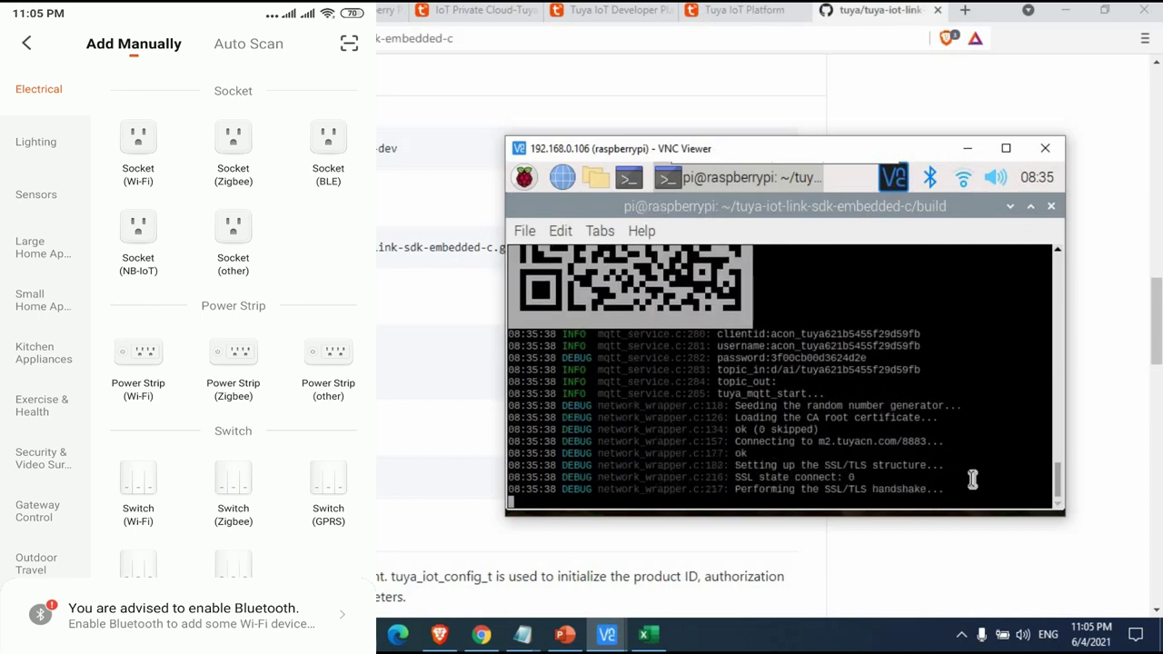
scroll(918, 452, up, 6)
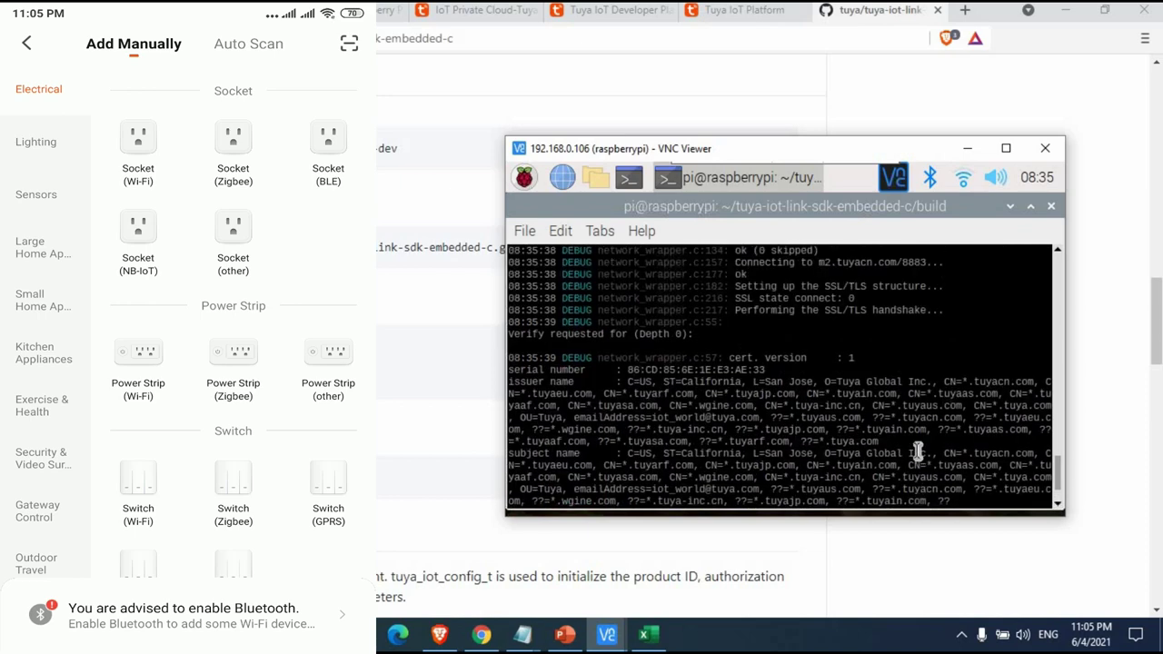
scroll(918, 451, up, 2)
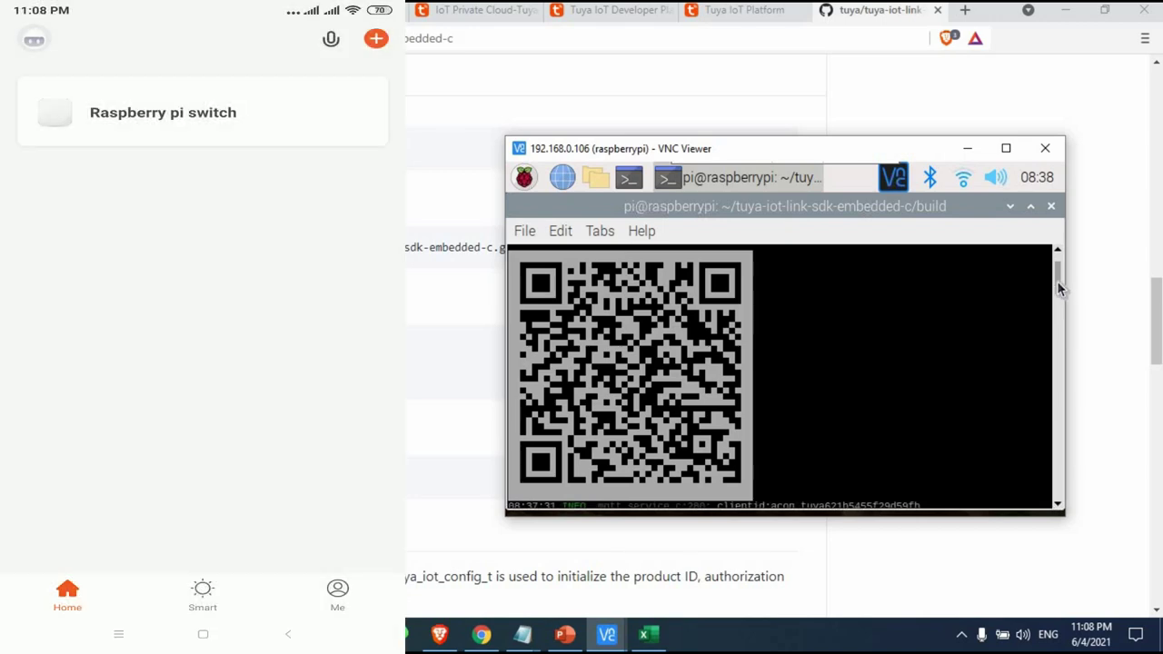
Check the Pi log for 'Device MQTT Connected!' and the latest data point 101 updates
drag(1058, 288, 1059, 502)
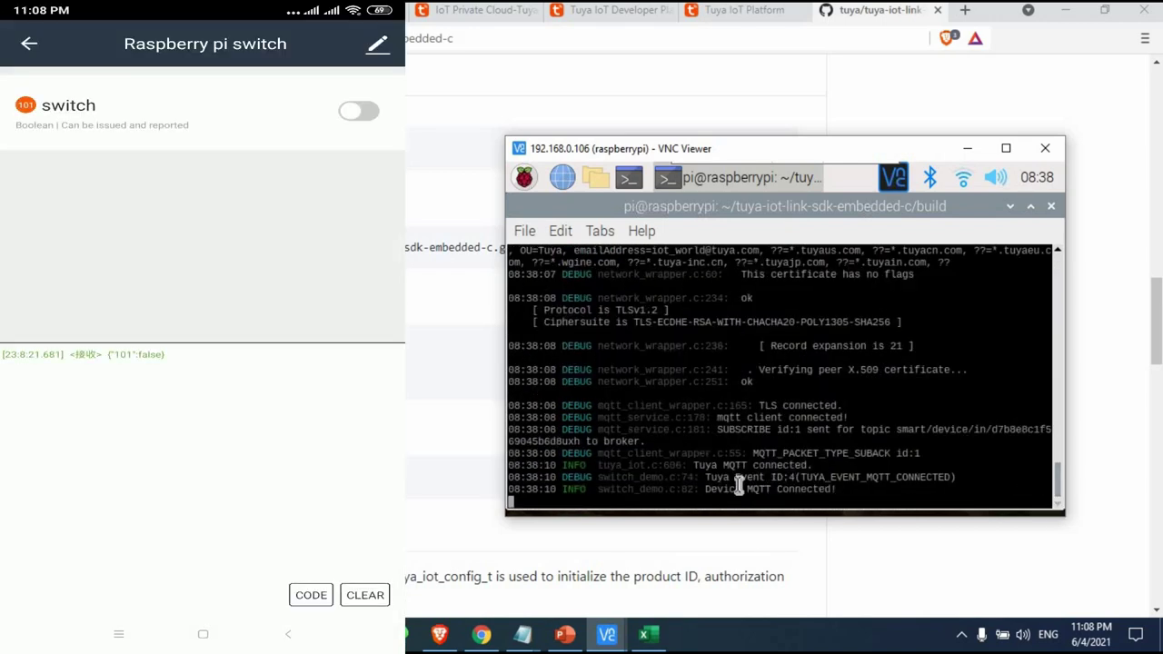
drag(728, 491, 834, 493)
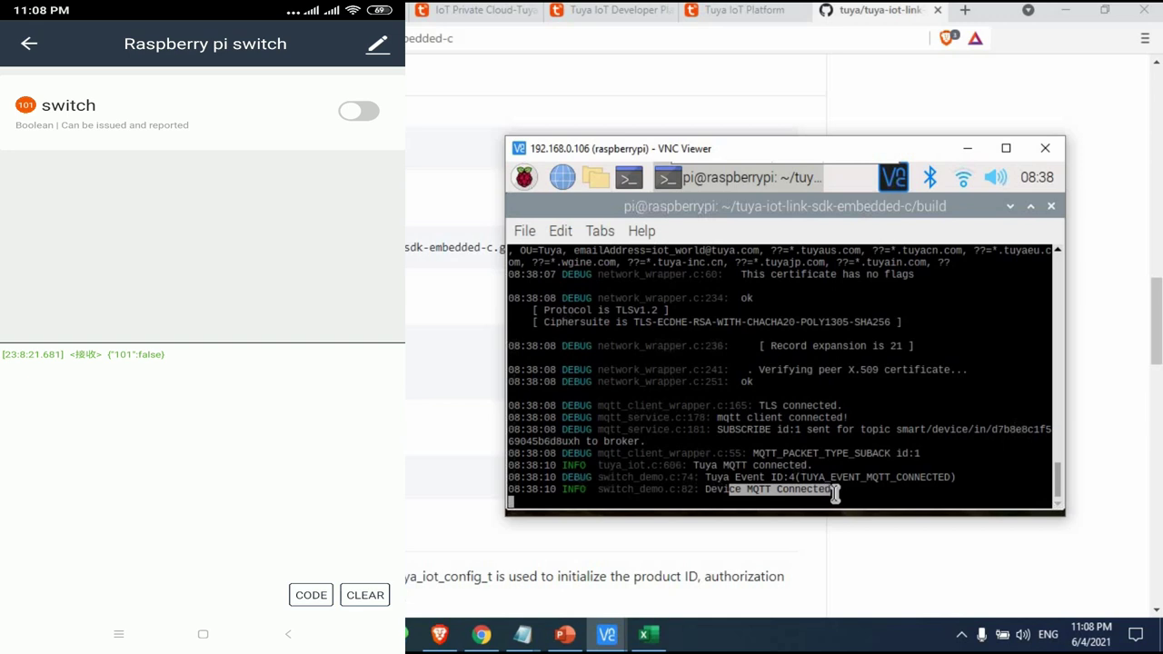
click(834, 492)
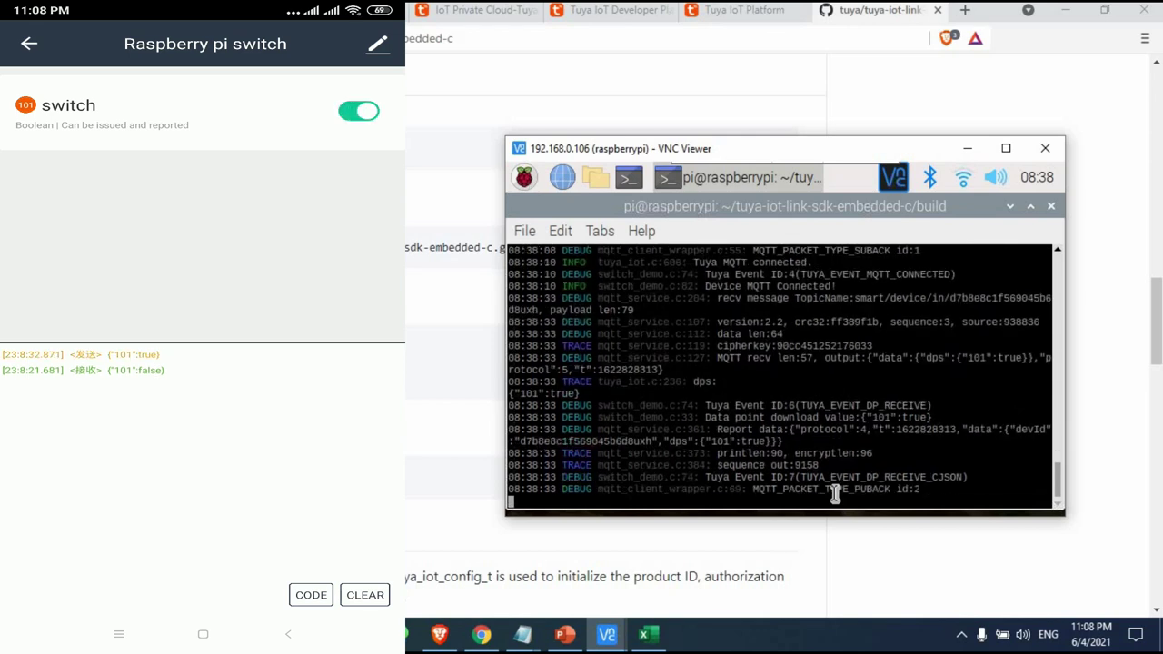
drag(884, 489, 917, 476)
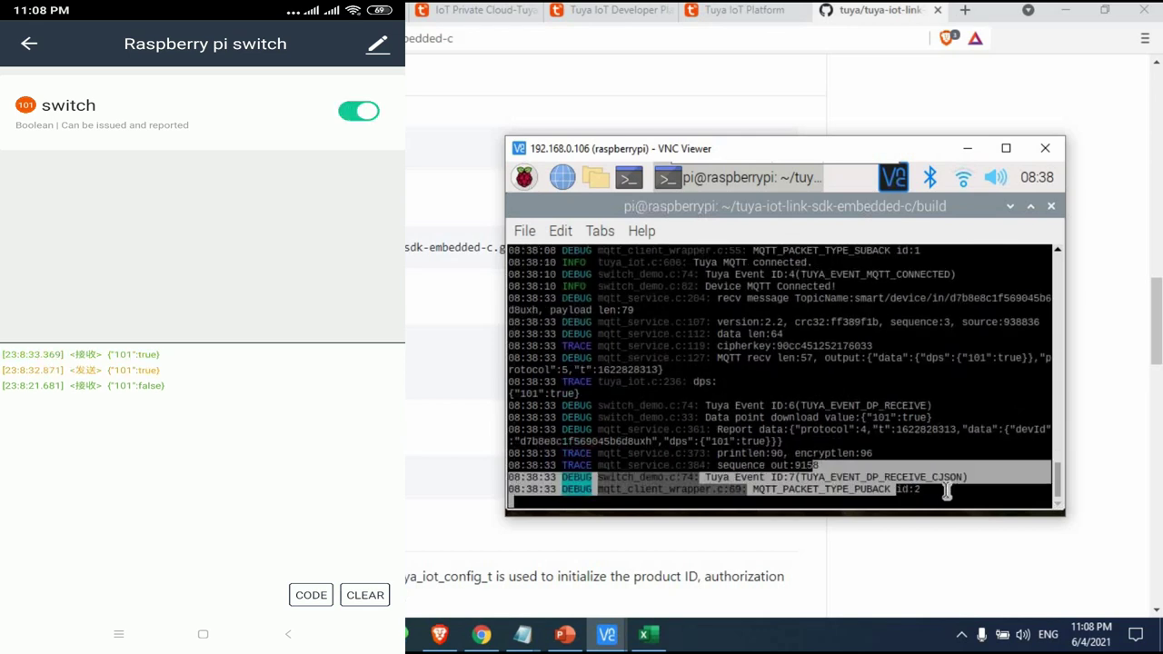
click(947, 489)
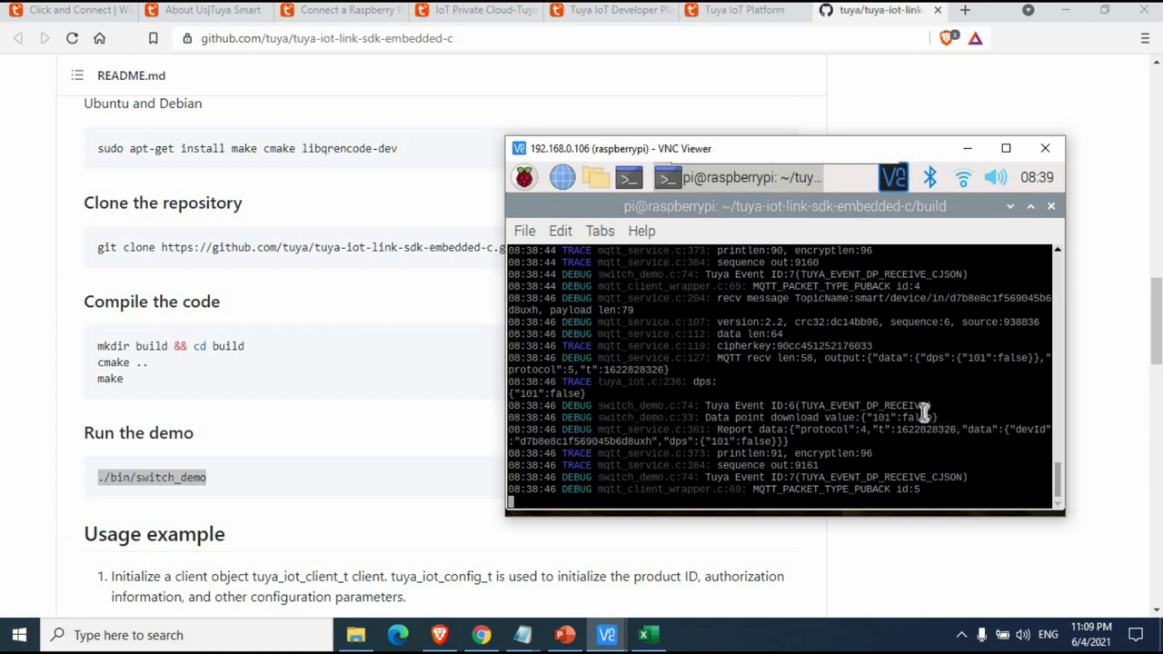
Stop switch_demo, run clear in the Pi terminal, then show the browser's Click and Connect tab
key(ctrl+c)
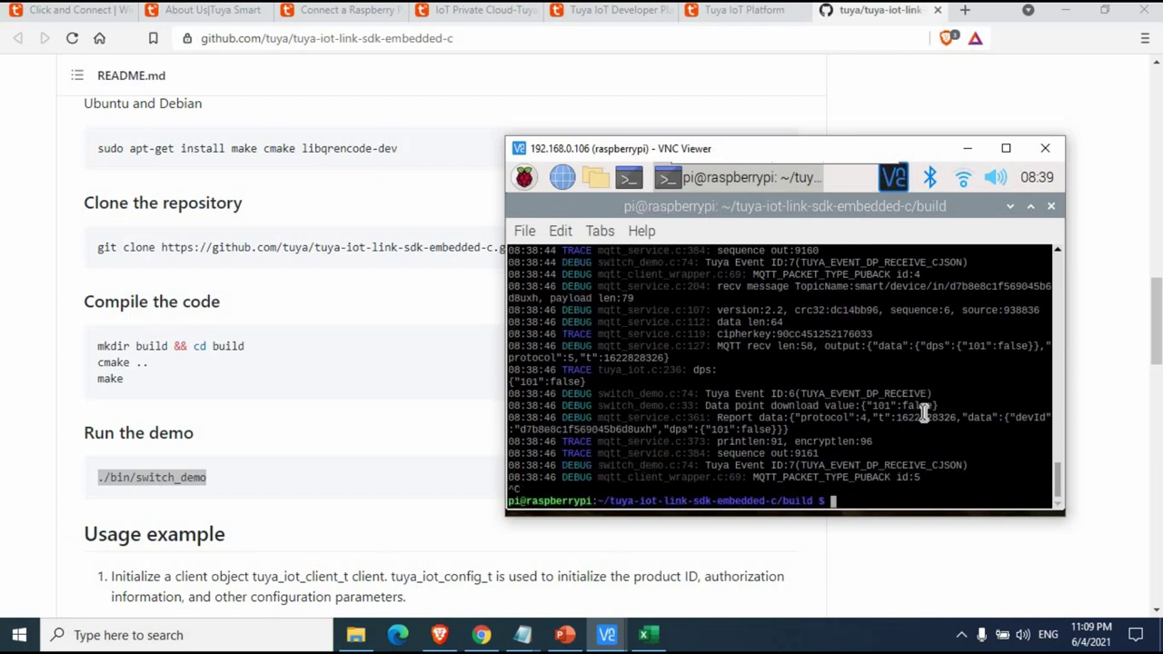
text(clear)
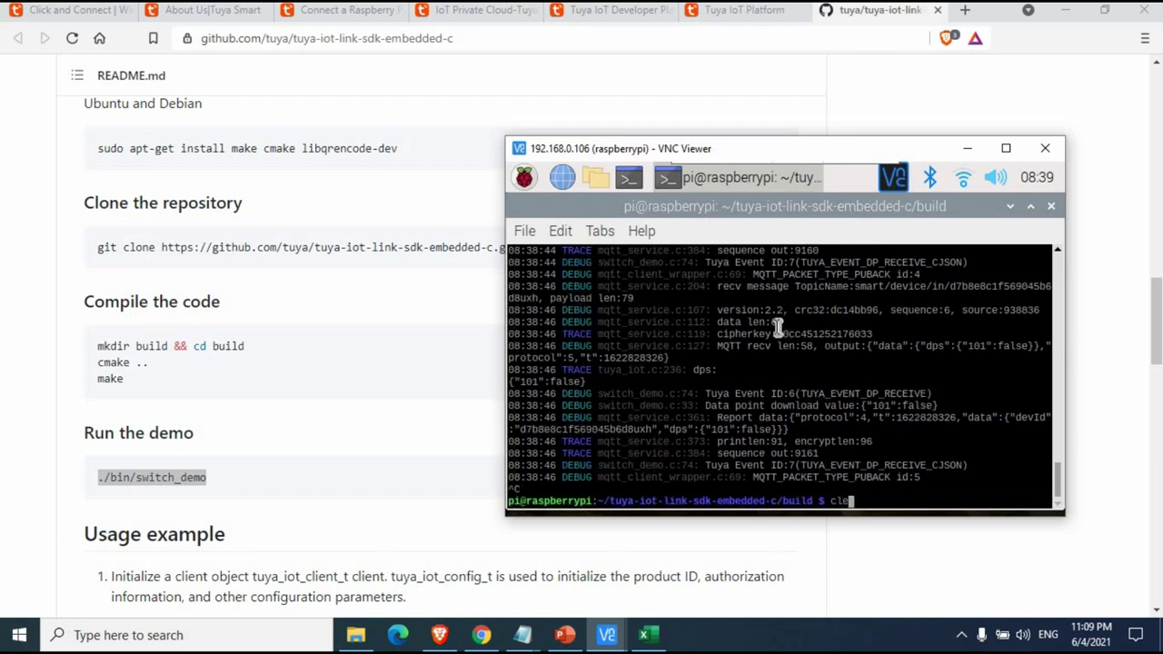
key(Return)
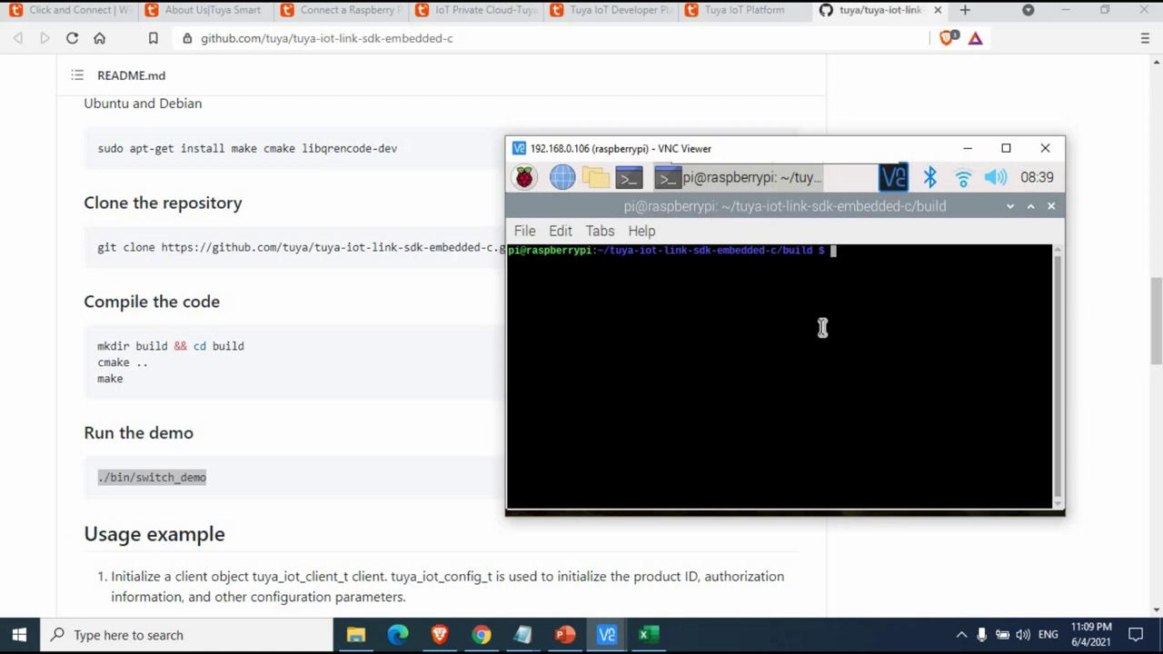
click(499, 409)
key(ctrl+Tab)
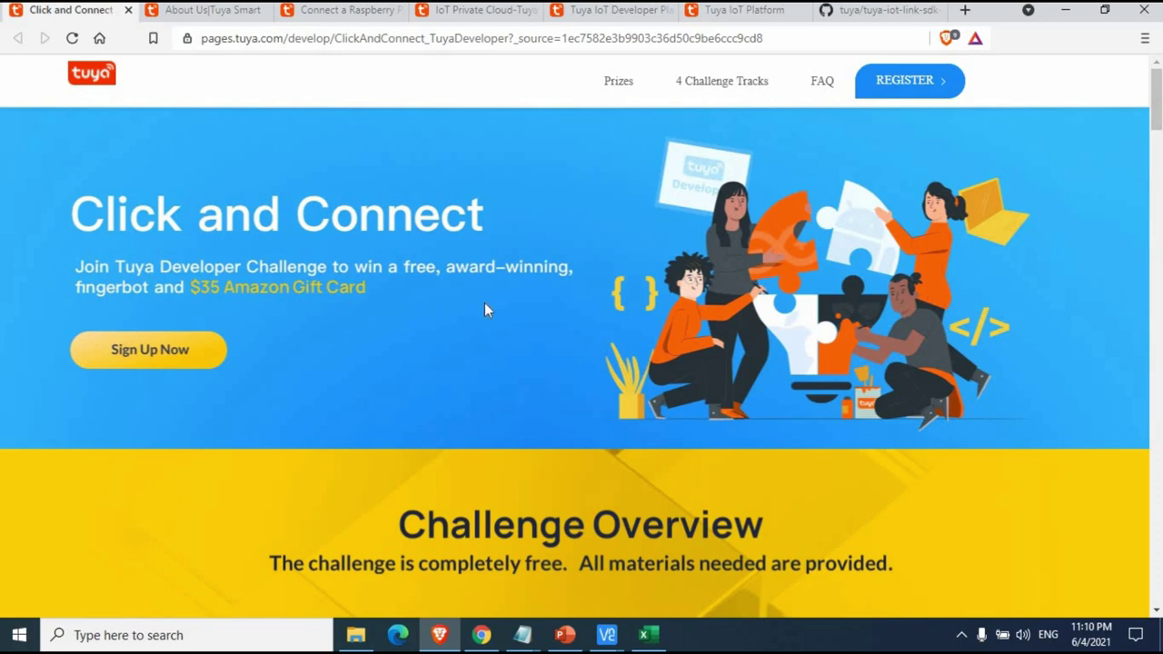
scroll(484, 310, down, 7)
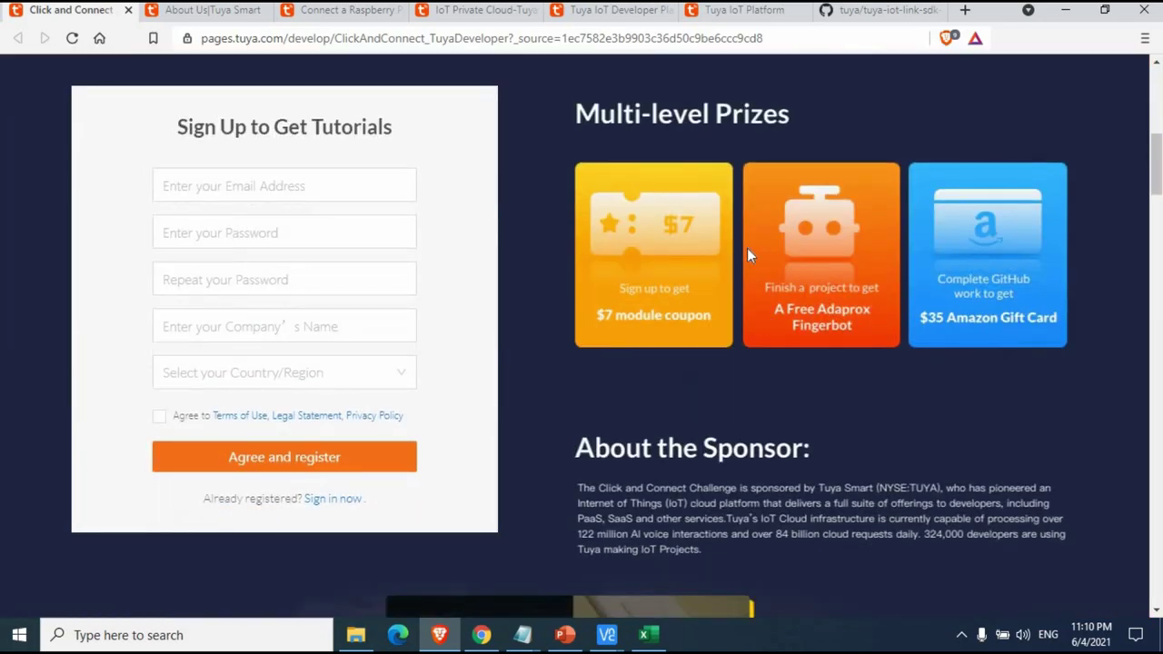
click(376, 268)
scroll(930, 356, down, 7)
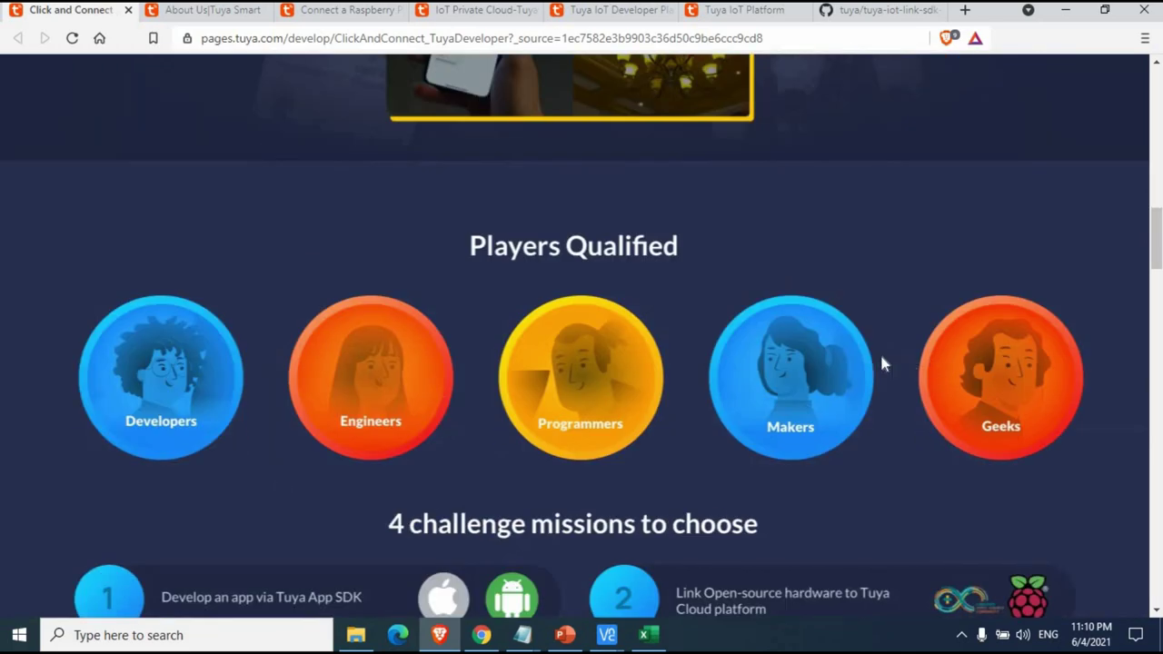
scroll(881, 363, down, 1)
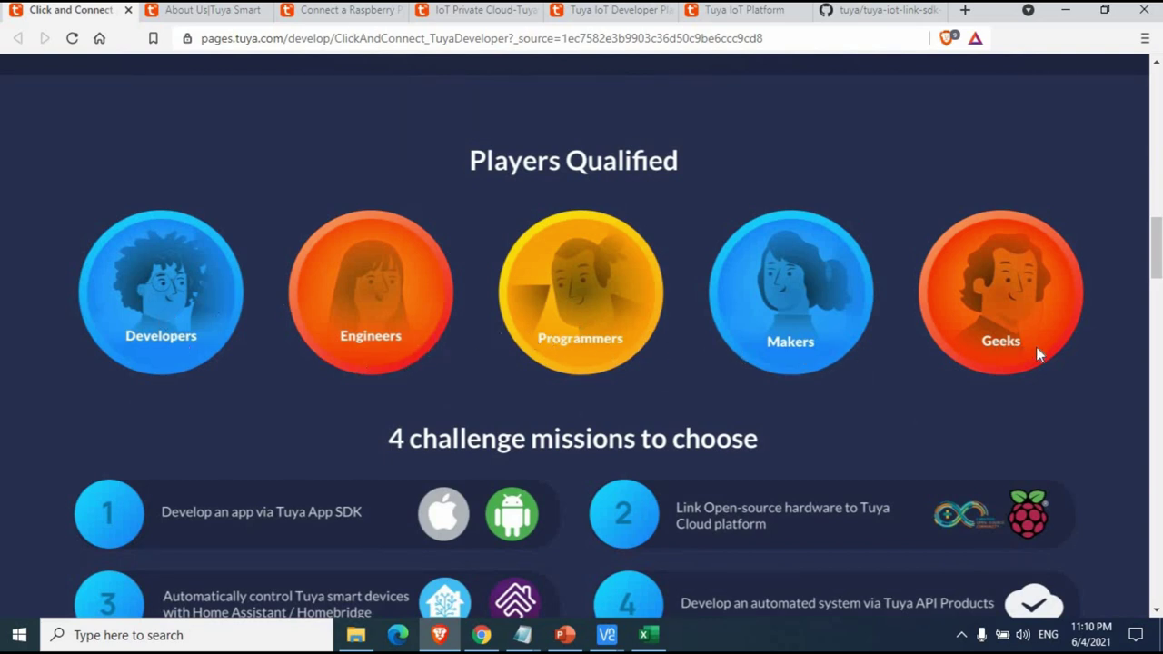
scroll(615, 363, down, 1)
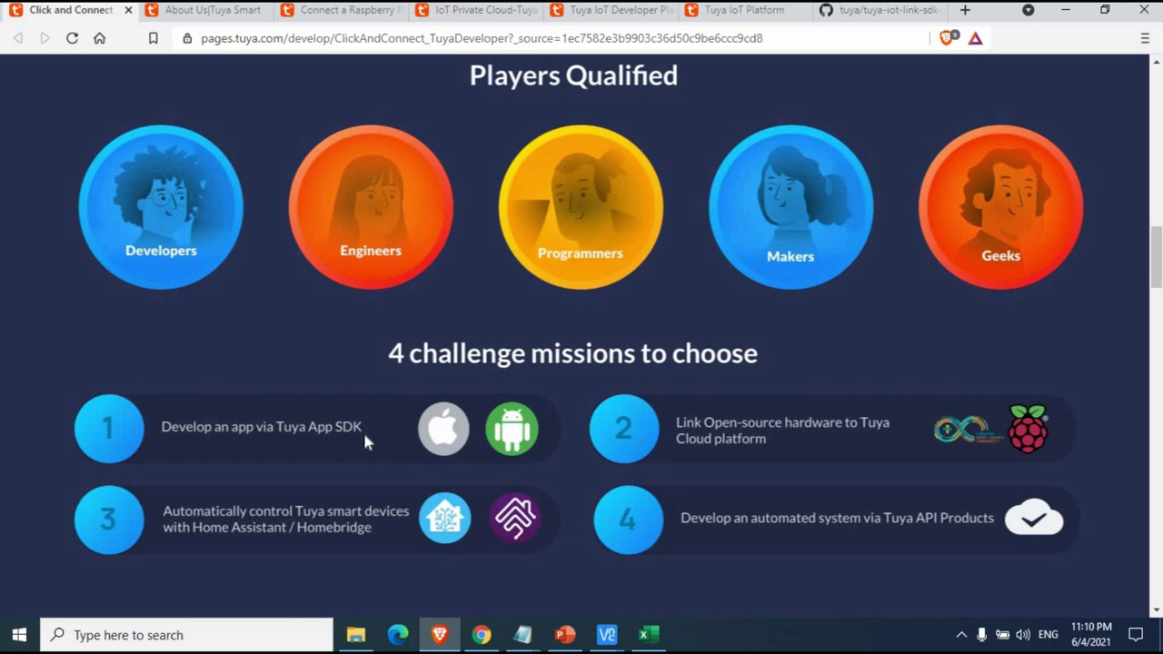
scroll(364, 441, down, 1)
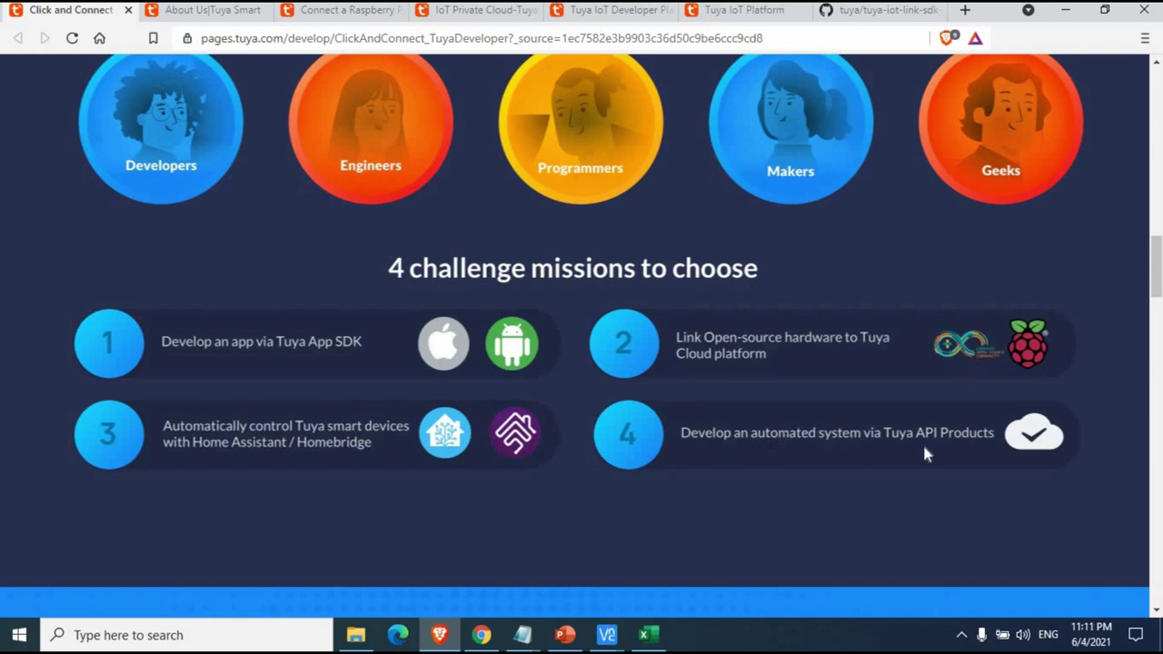
scroll(917, 427, down, 7)
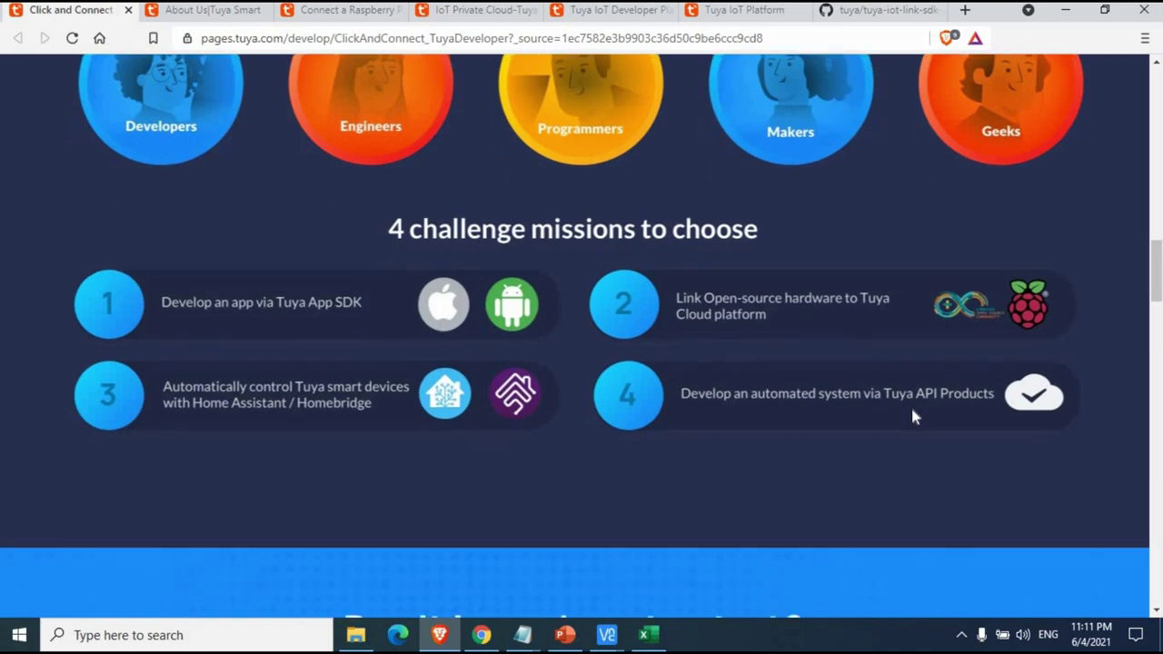
scroll(779, 315, down, 4)
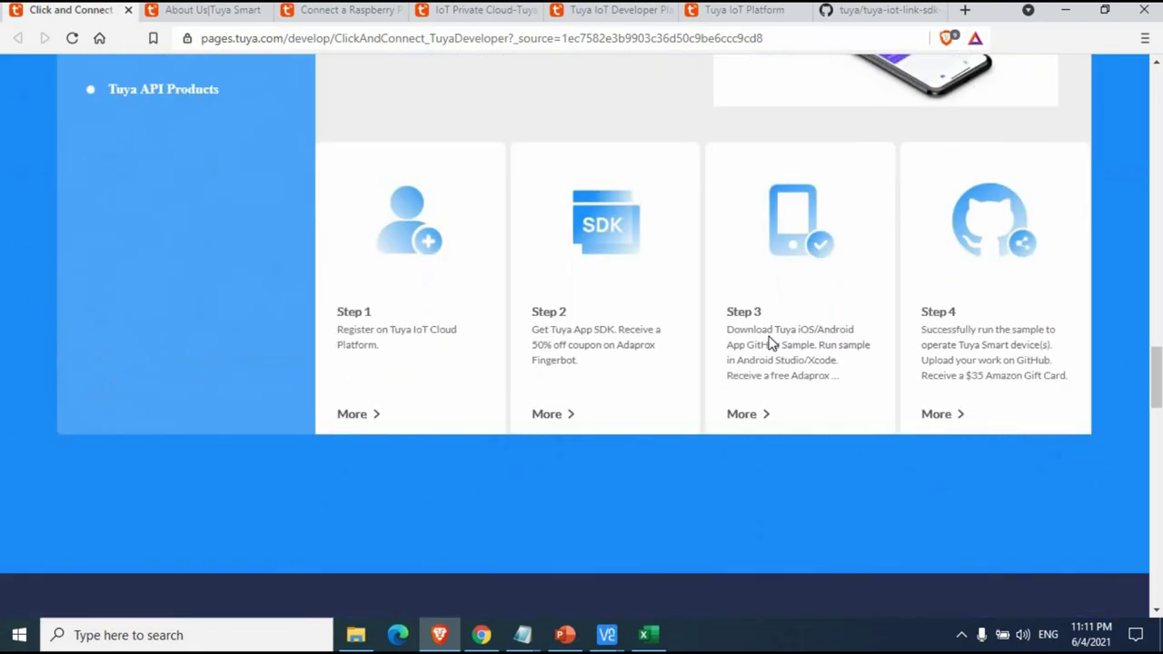
scroll(770, 344, up, 2)
scroll(769, 343, up, 15)
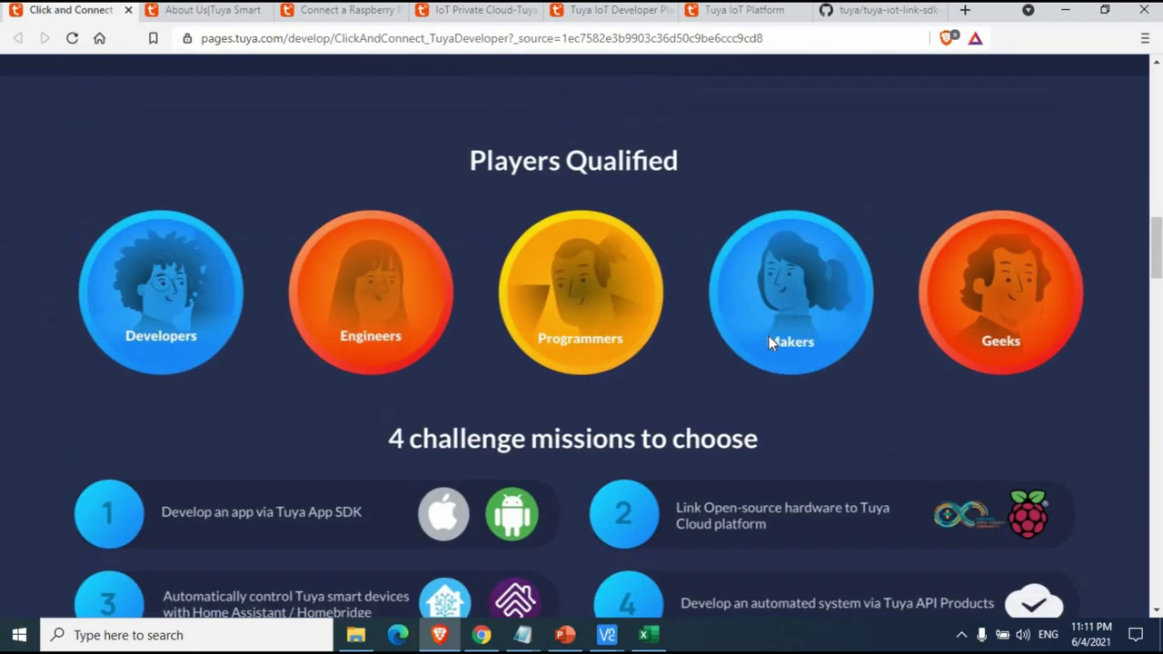